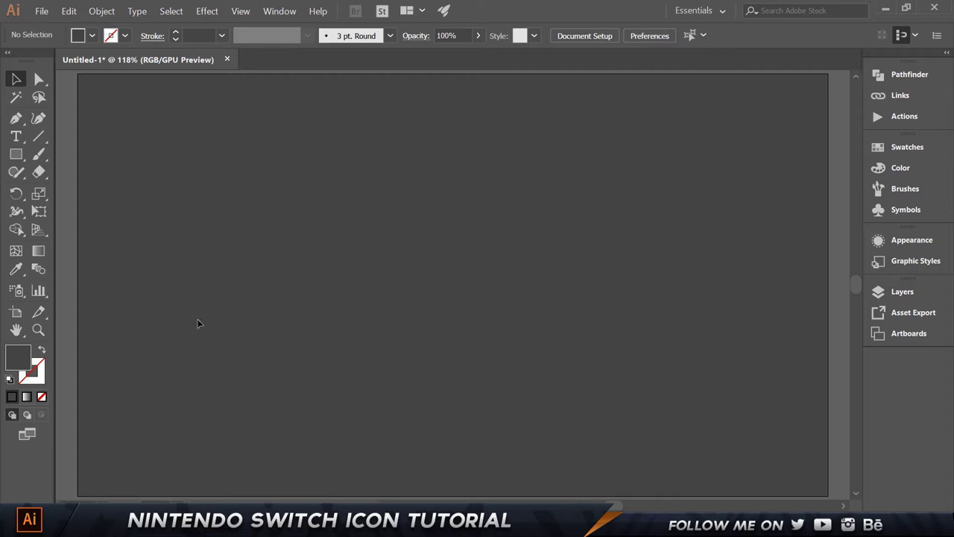
# Step: Draw a 366 × 220 px rectangle on Layer 2, positioned in the upper-left part of the artboard
pyautogui.click(23, 154)
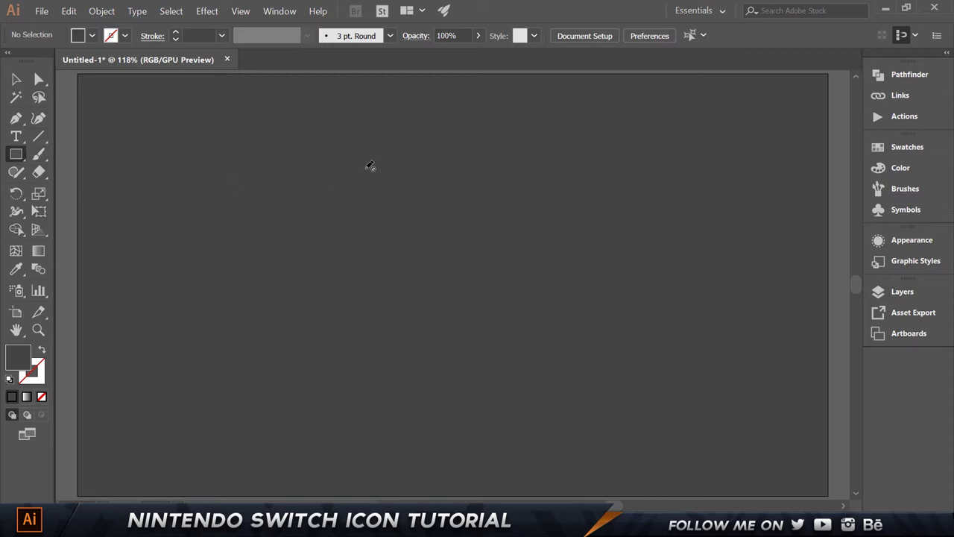
pyautogui.click(883, 297)
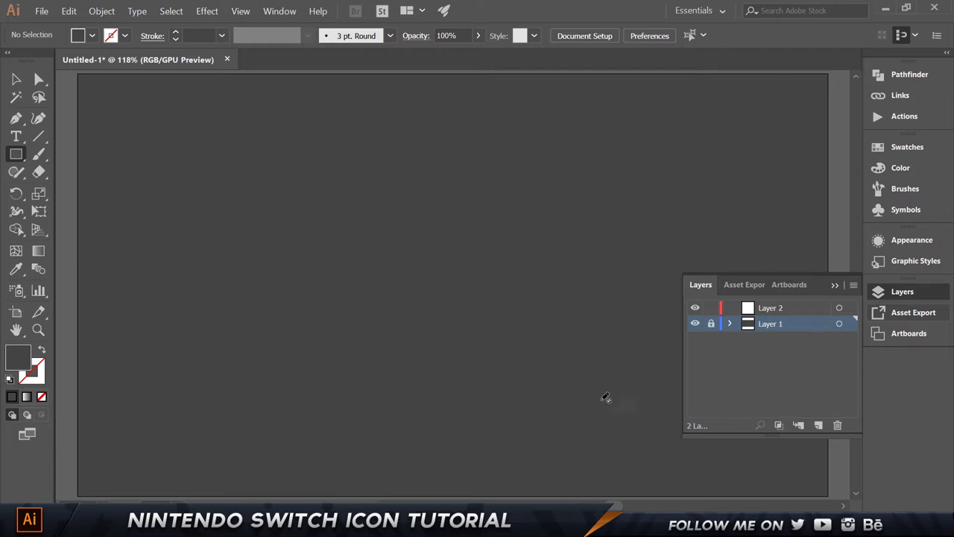
pyautogui.click(764, 307)
pyautogui.click(833, 285)
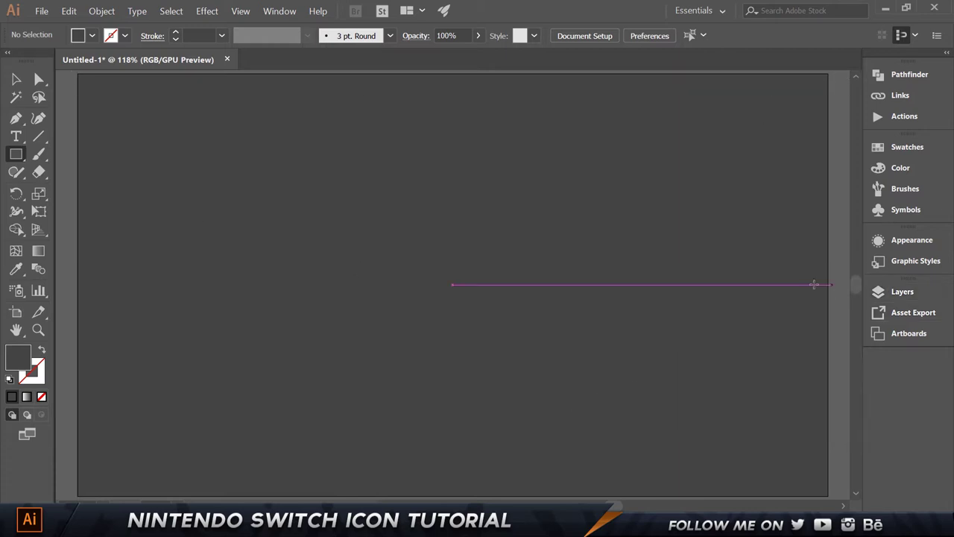
pyautogui.click(266, 180)
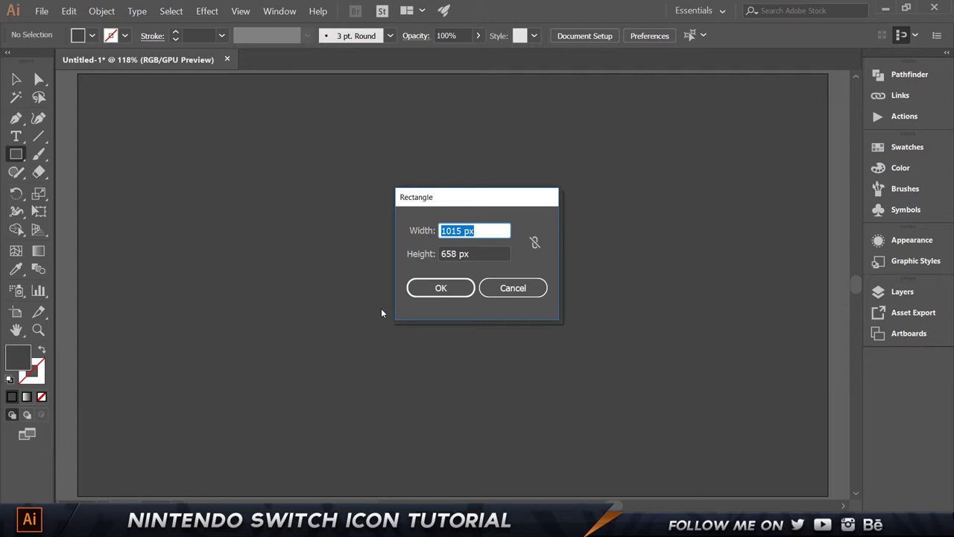
pyautogui.write('366')
pyautogui.press('Tab')
pyautogui.write('220')
pyautogui.press('Return')
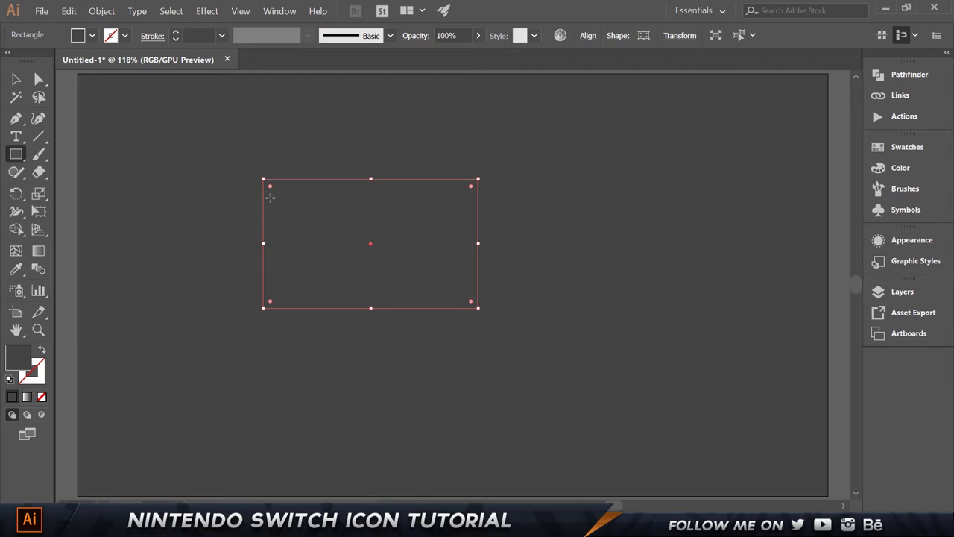
# Step: Set the new rectangle's fill to dark grey 4d4d4d
pyautogui.doubleClick(18, 359)
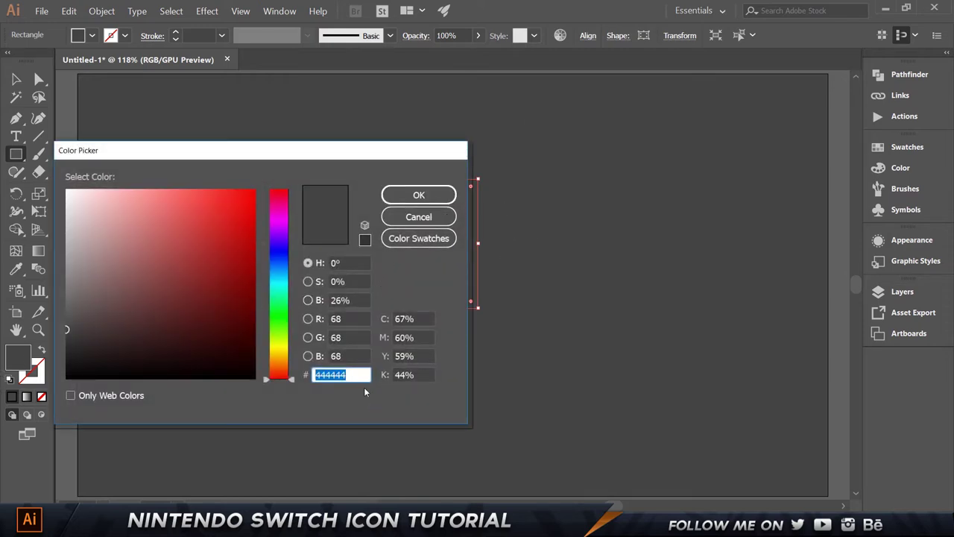
pyautogui.write('4d4d')
pyautogui.press('Return')
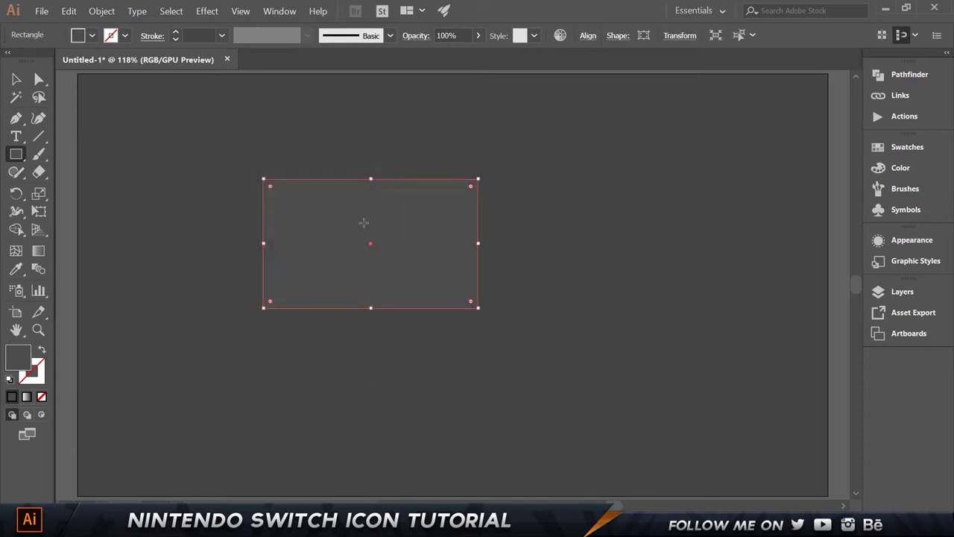
pyautogui.press('v')
pyautogui.click(546, 317)
# Step: Show the rectangle's Transform properties and set all four corner radii to 10 px
pyautogui.click(335, 298)
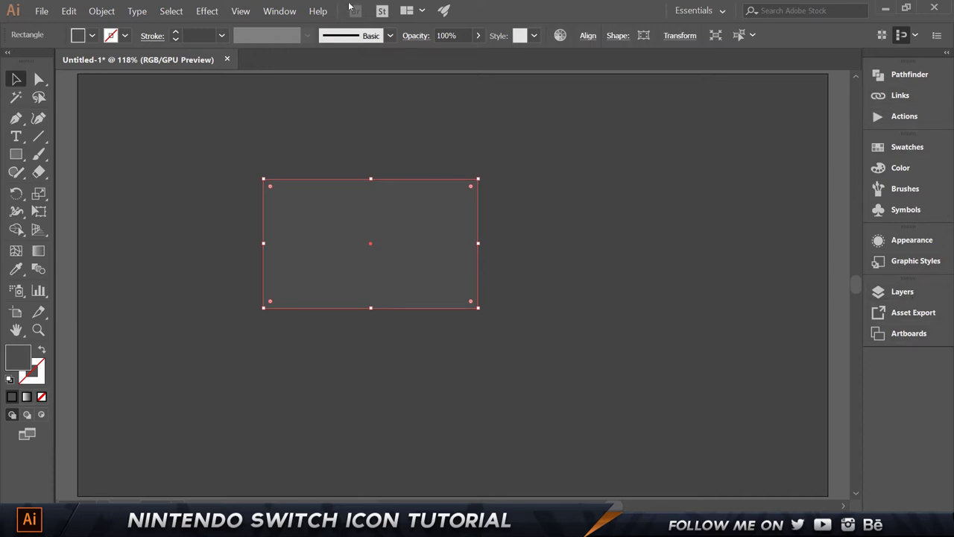
pyautogui.click(278, 11)
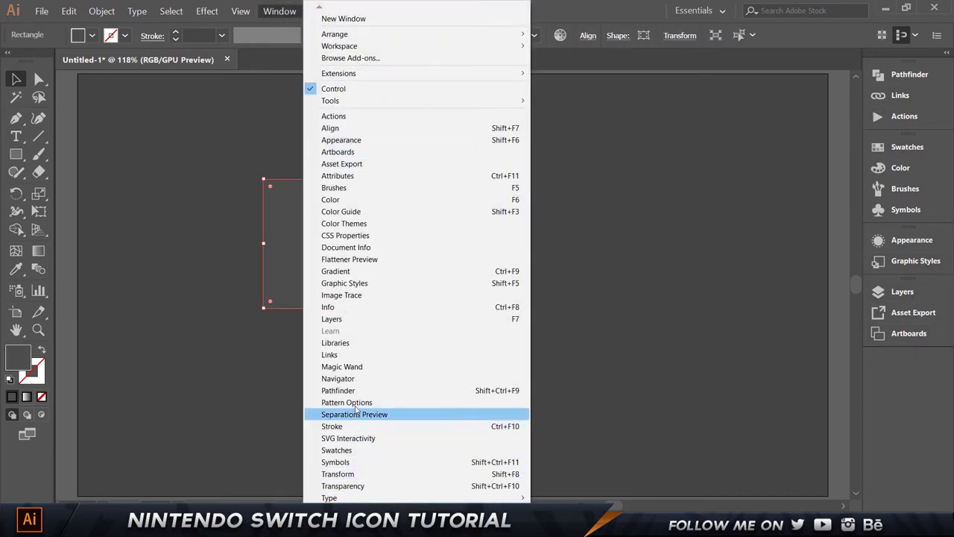
pyautogui.click(358, 474)
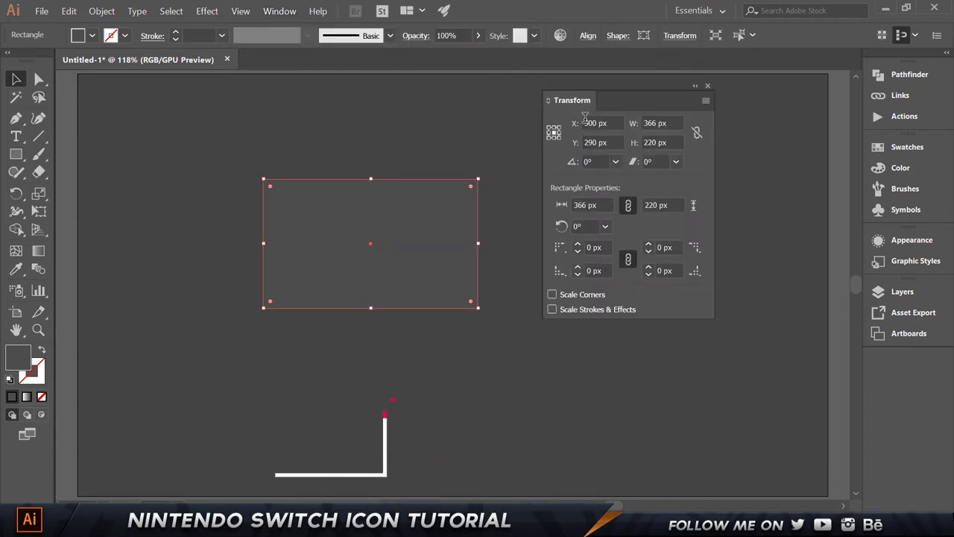
pyautogui.click(578, 270)
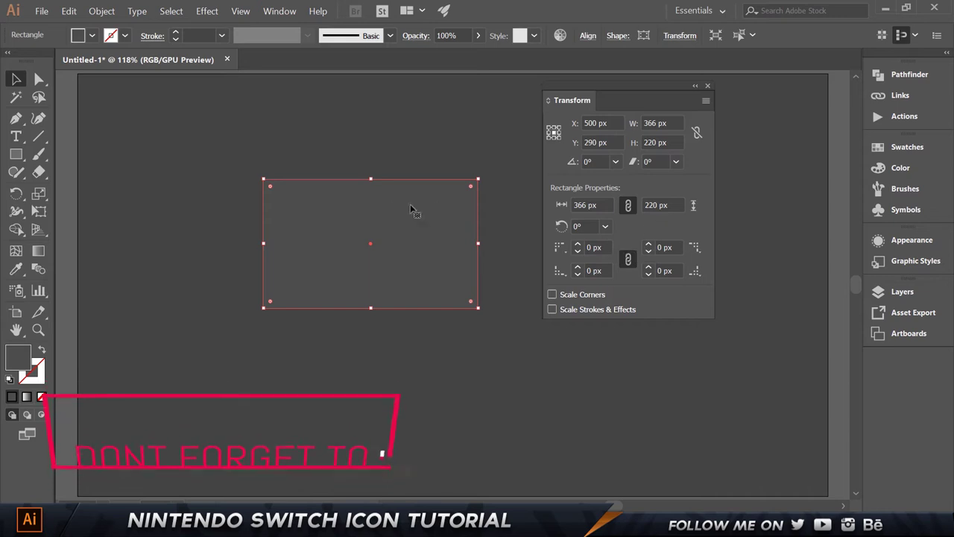
pyautogui.doubleClick(594, 246)
pyautogui.write('10')
pyautogui.press('Tab')
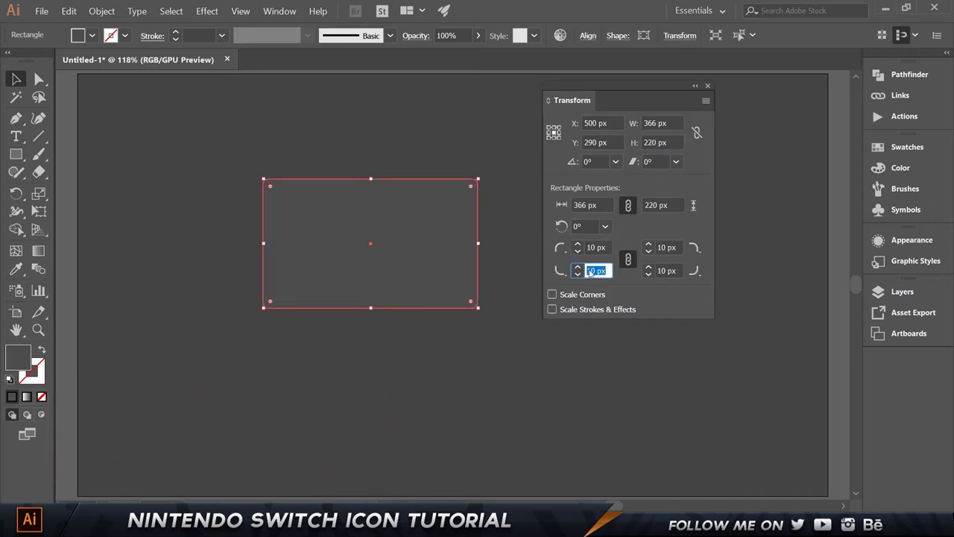
# Step: Change the rectangle's two upper corners to the inverted round corner type
pyautogui.click(560, 248)
pyautogui.click(560, 248)
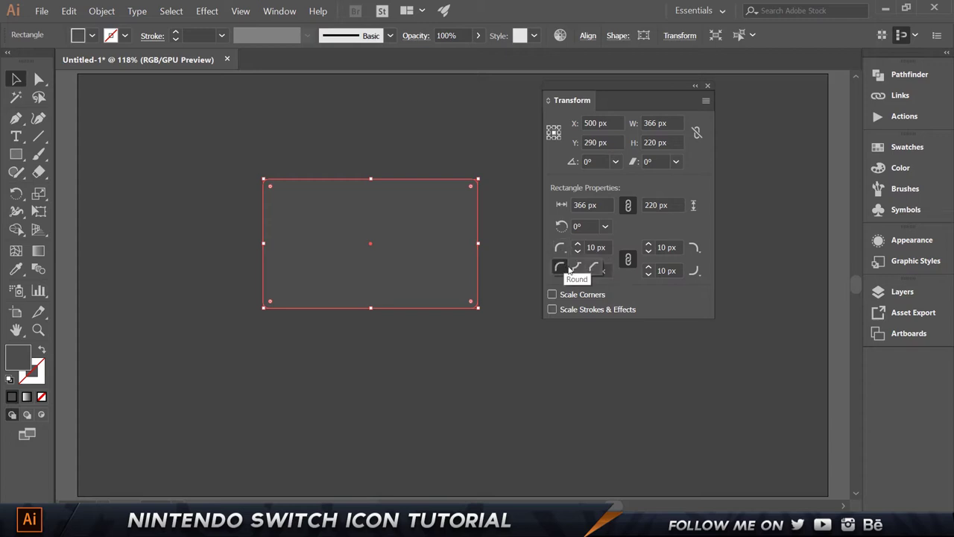
pyautogui.click(692, 248)
pyautogui.click(692, 248)
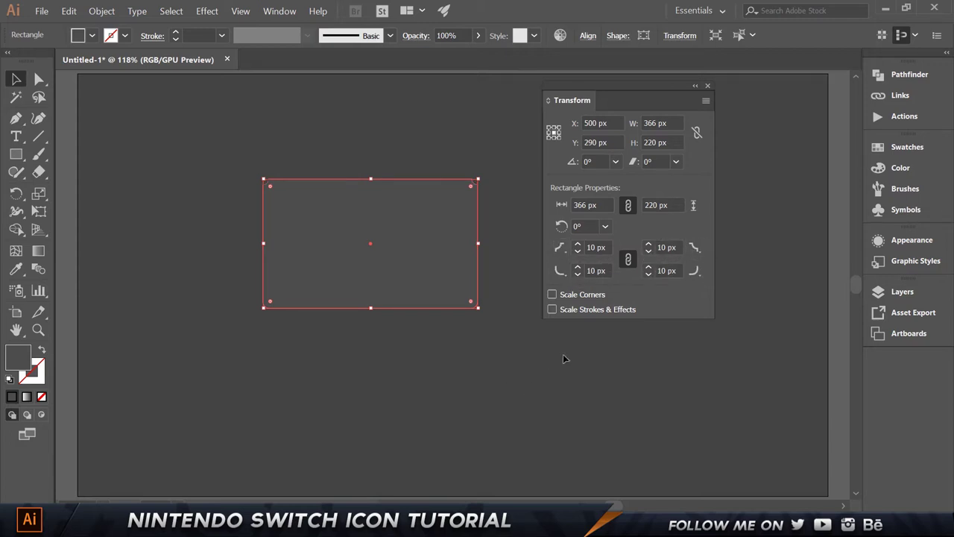
# Step: Unlink the corner radii, set the rectangle's two lower corners to 0 px, and deselect it
pyautogui.click(560, 271)
pyautogui.click(628, 259)
pyautogui.click(614, 273)
pyautogui.write('0')
pyautogui.press('Tab')
pyautogui.press('Tab')
pyautogui.write('0')
pyautogui.press('Tab')
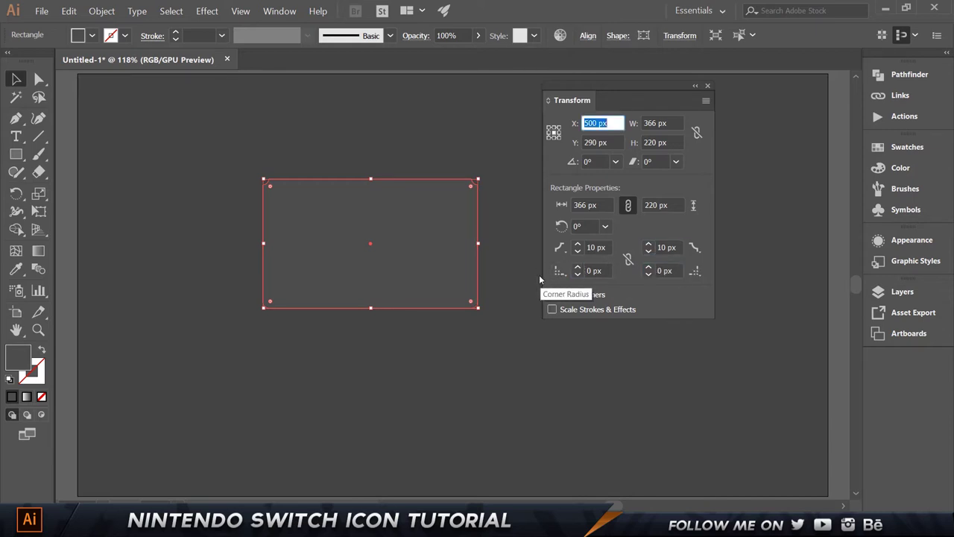
pyautogui.click(646, 302)
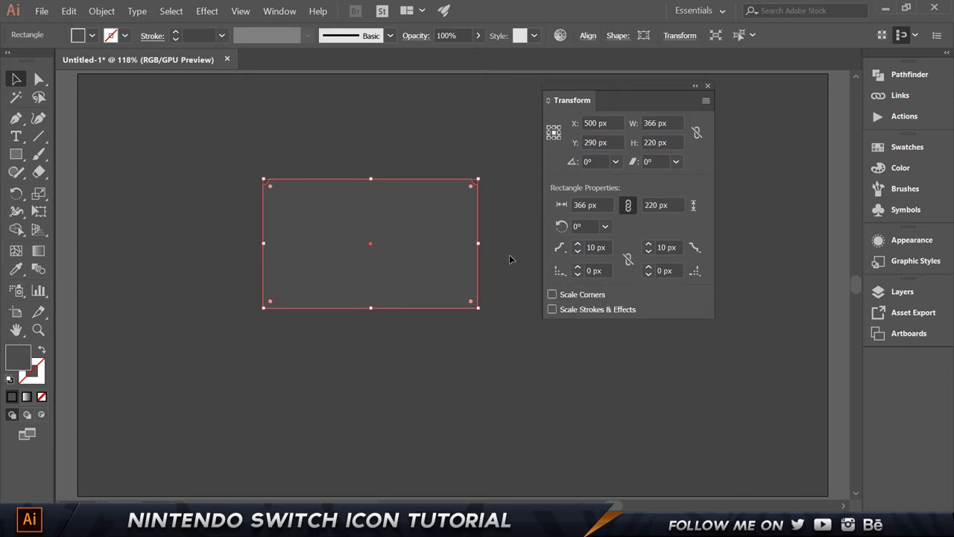
pyautogui.click(509, 254)
pyautogui.click(406, 251)
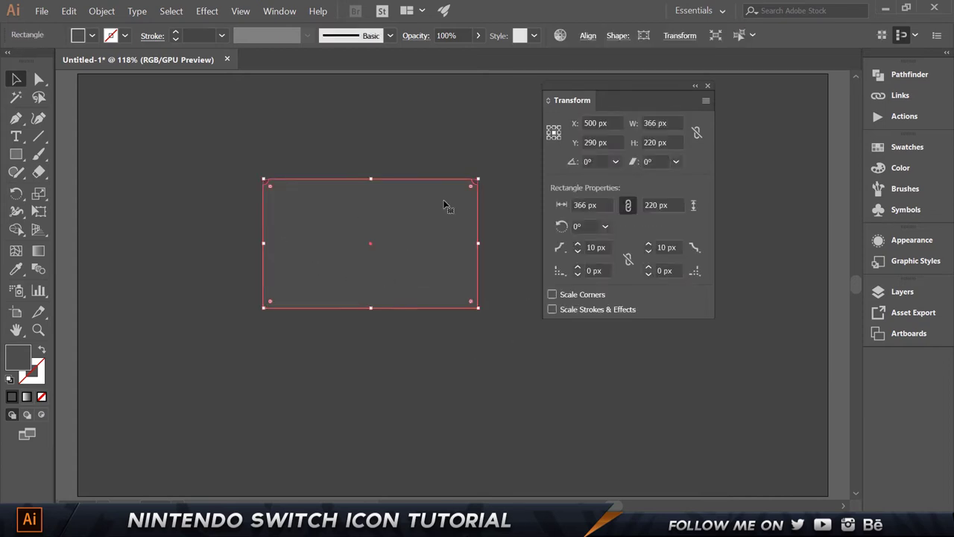
pyautogui.click(139, 253)
# Step: Unlock Layer 1 and change the background rectangle's fill to light grey d8d8d8
pyautogui.click(902, 292)
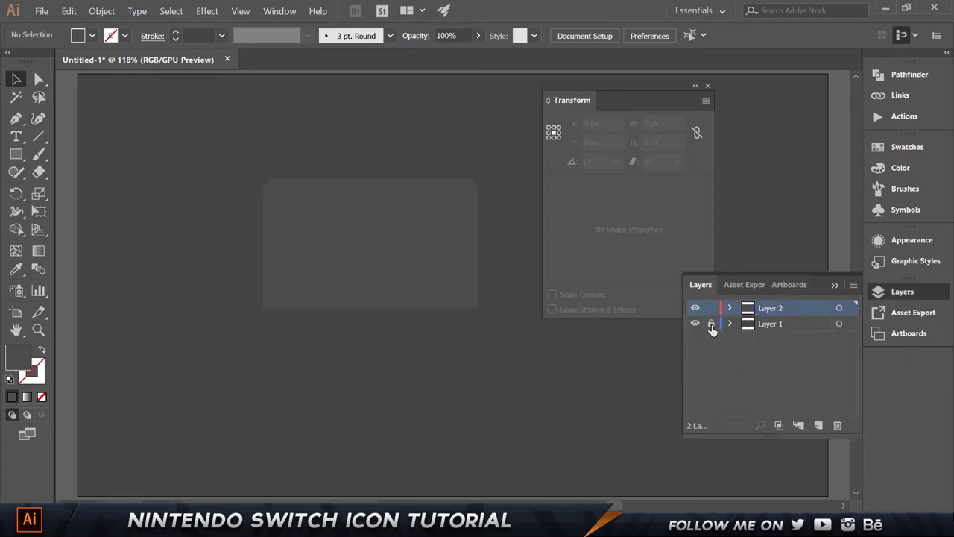
pyautogui.click(764, 325)
pyautogui.click(251, 398)
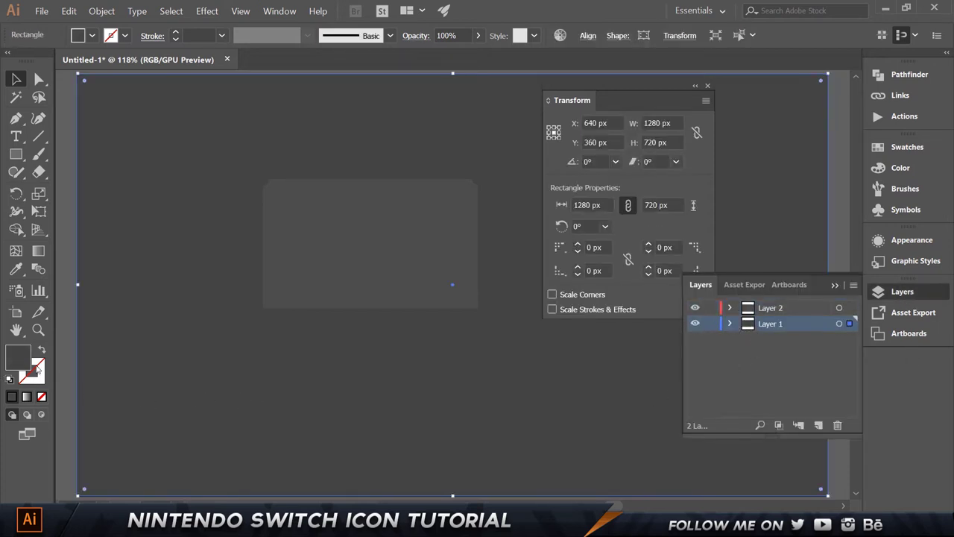
pyautogui.doubleClick(23, 358)
pyautogui.write('3f3f3f')
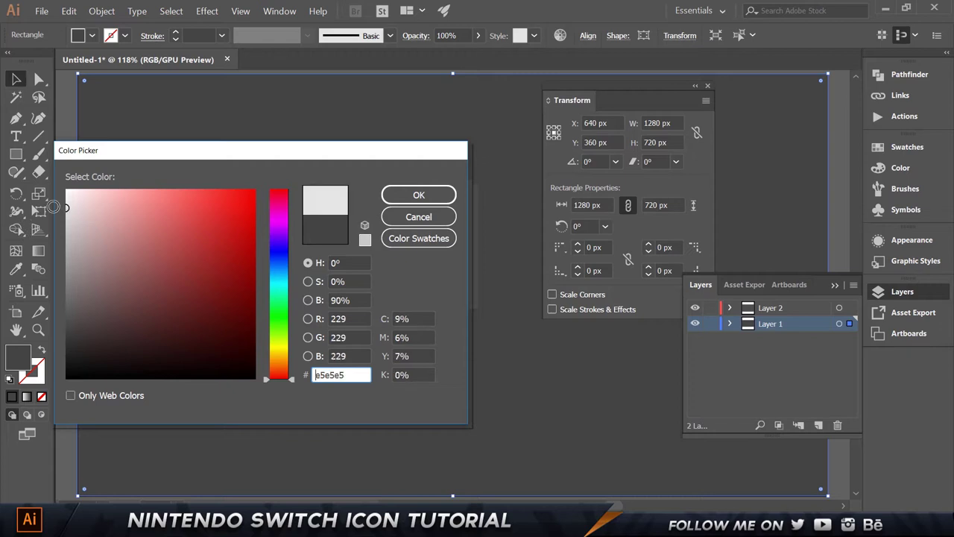
pyautogui.write('d8d8d8')
pyautogui.press('Return')
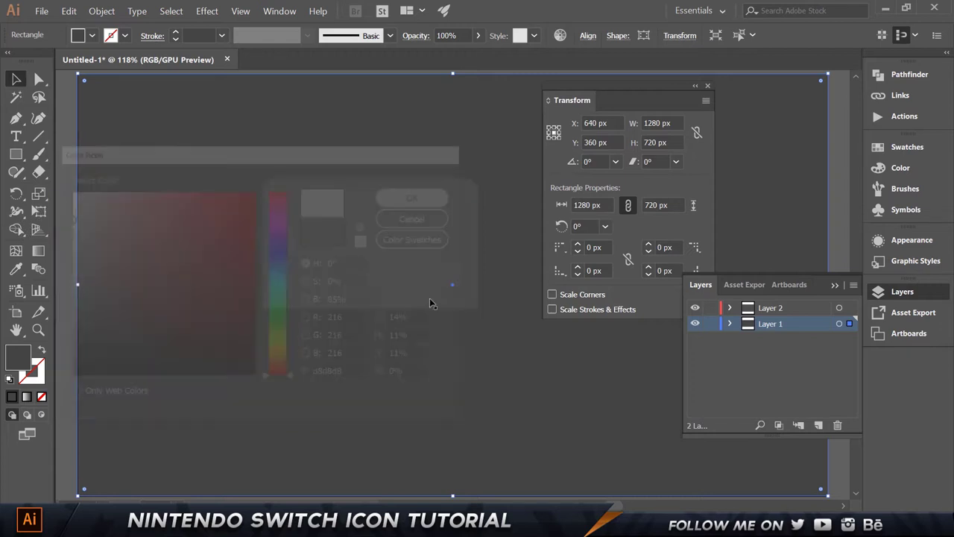
# Step: Align the 366 × 220 px rectangle to the artboard, centred both vertically and horizontally
pyautogui.click(436, 283)
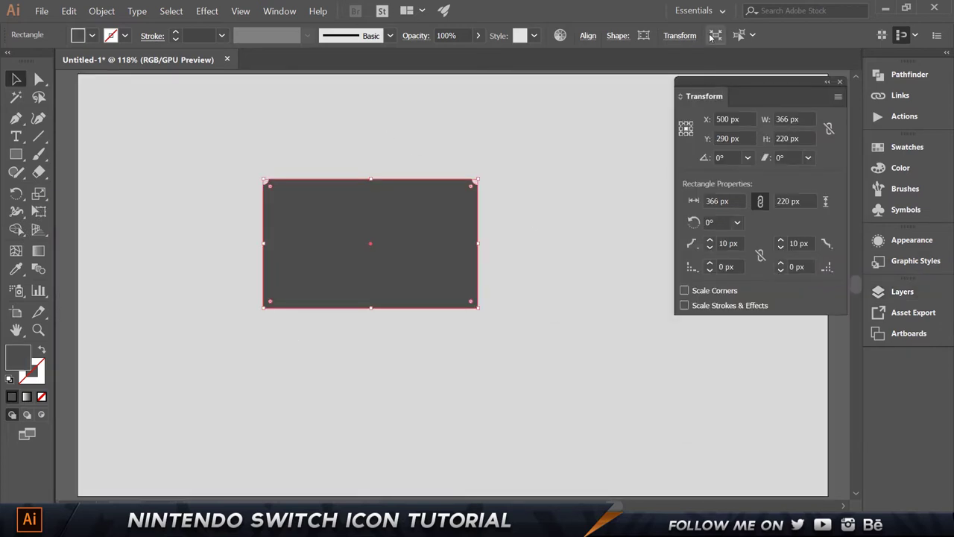
pyautogui.click(588, 35)
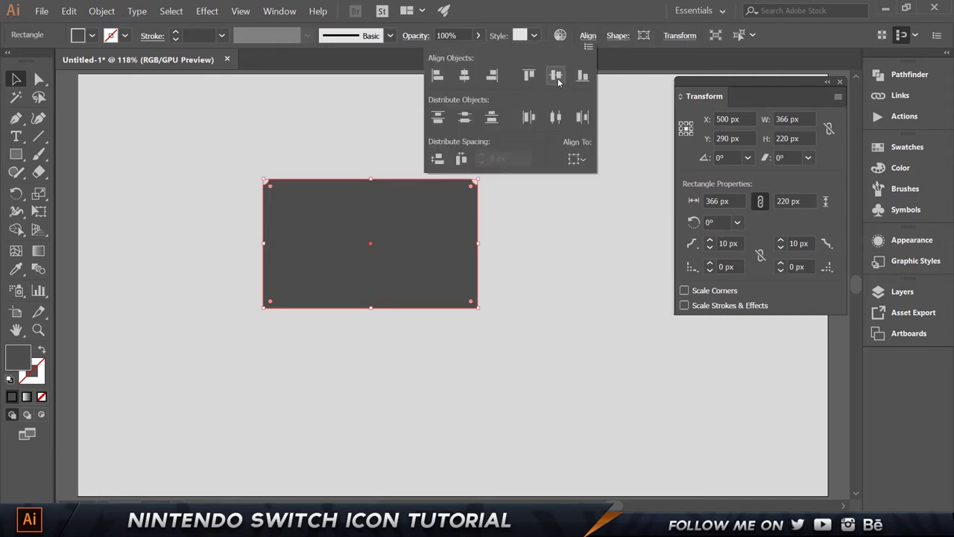
pyautogui.click(577, 159)
pyautogui.click(589, 210)
pyautogui.click(556, 75)
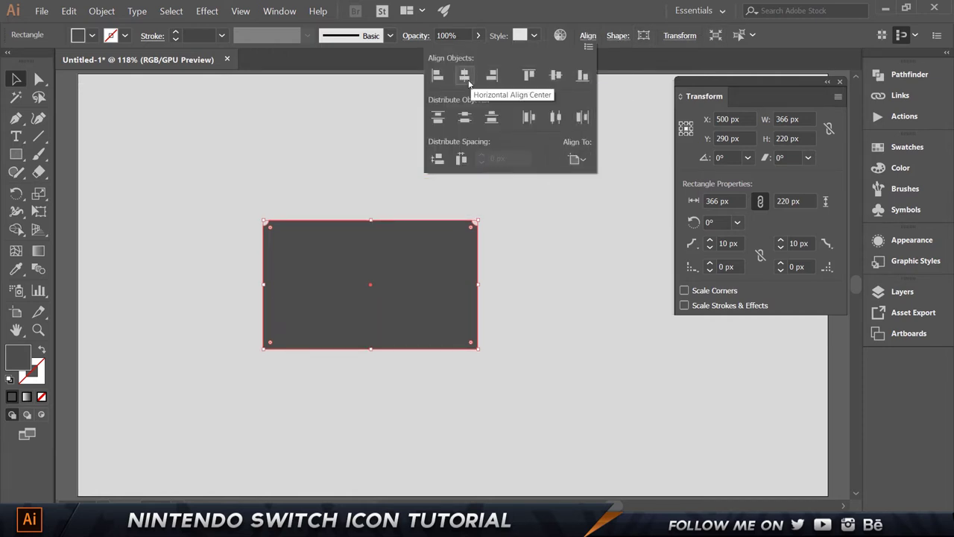
pyautogui.click(465, 76)
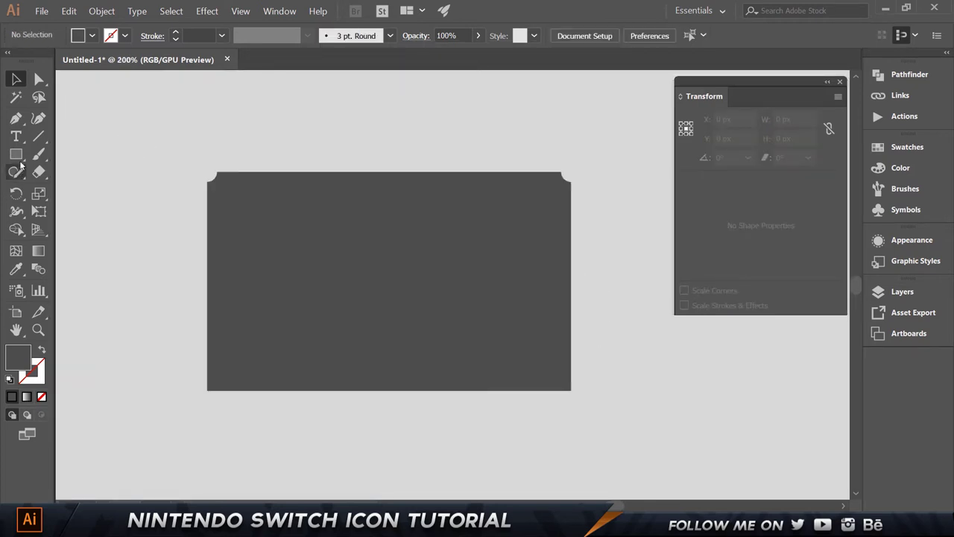
# Step: Draw a 77 × 220 px rectangle and place it flush against the body's right edge, with their top and bottom edges level
pyautogui.click(17, 154)
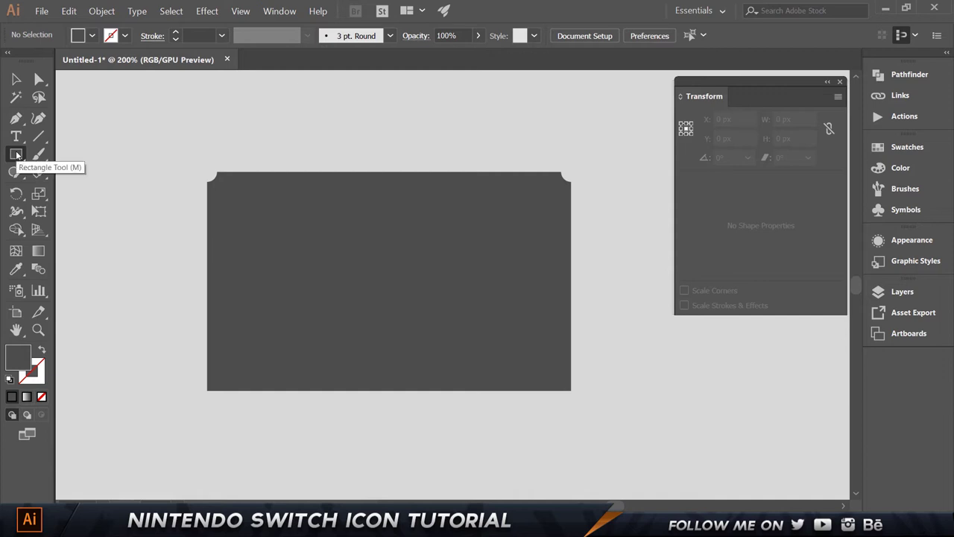
pyautogui.click(243, 316)
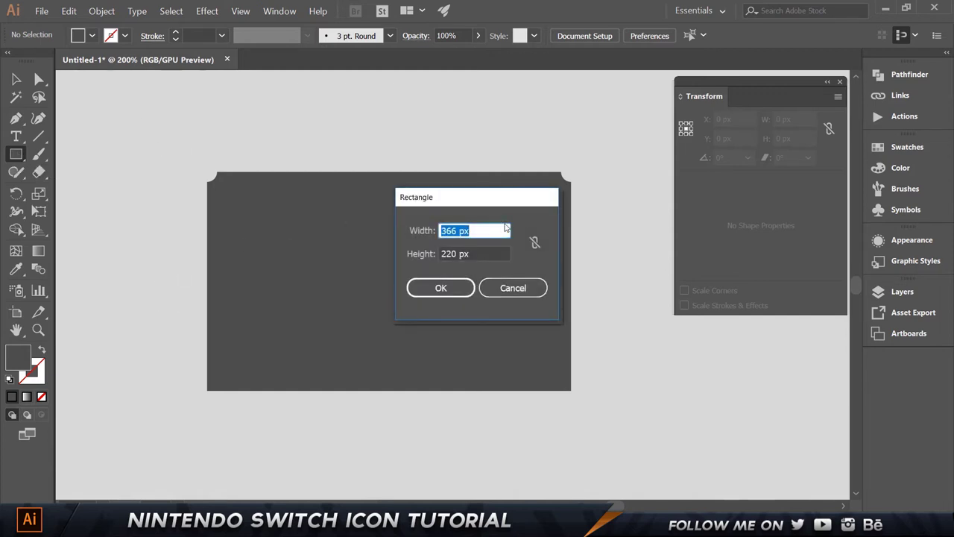
pyautogui.write('77')
pyautogui.press('Tab')
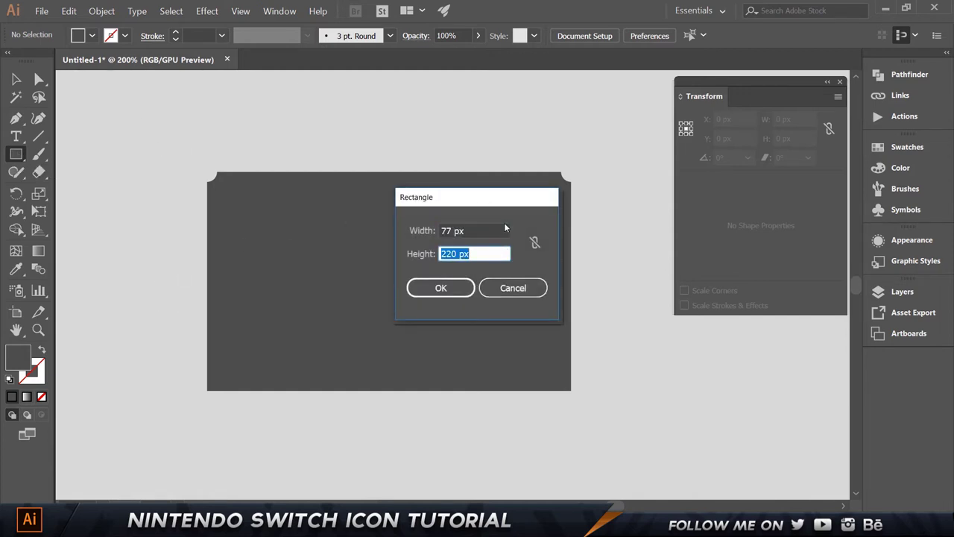
pyautogui.press('Return')
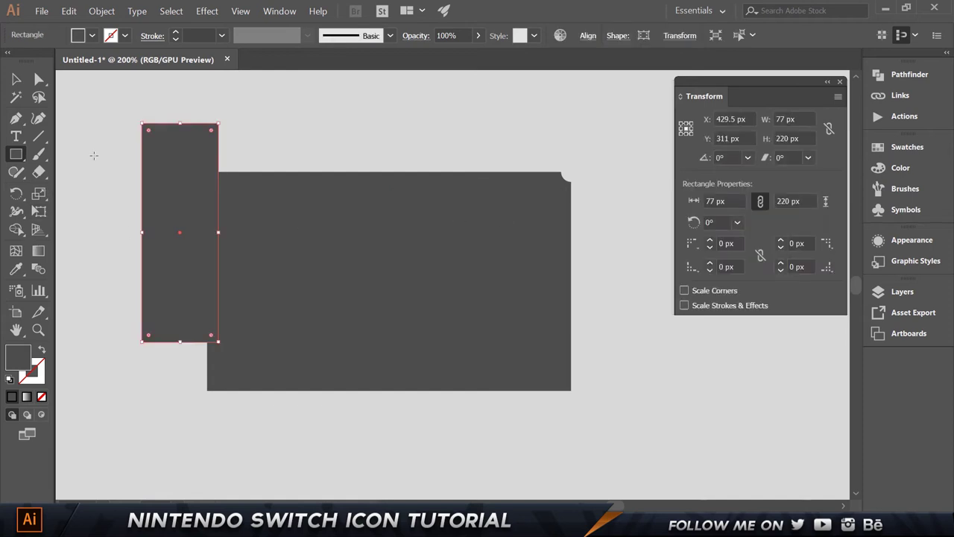
pyautogui.press('v')
pyautogui.moveTo(182, 186); pyautogui.dragTo(610, 232)
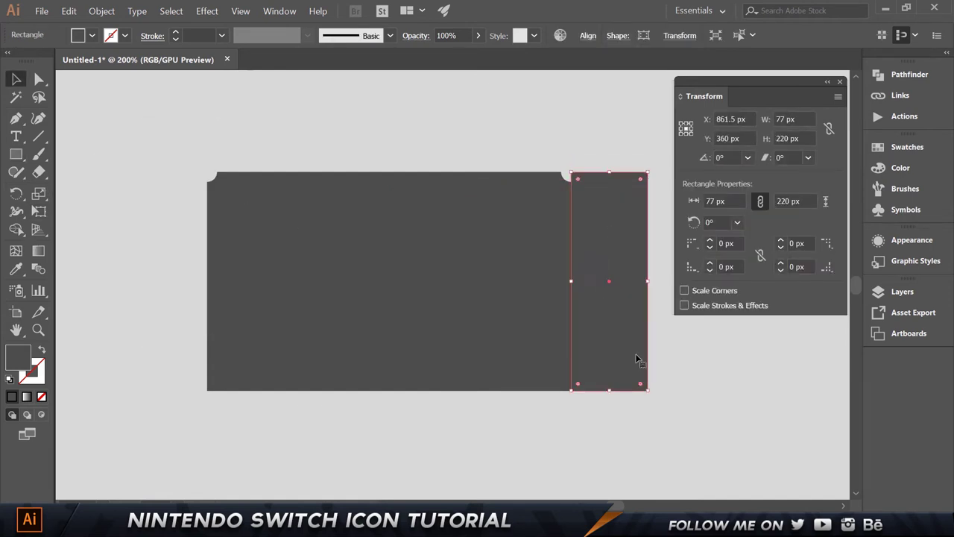
pyautogui.click(597, 413)
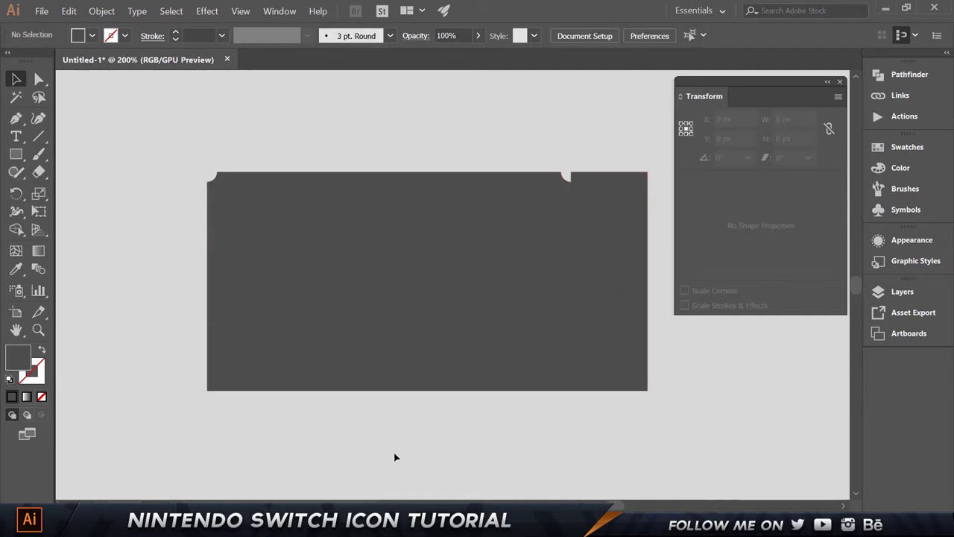
pyautogui.click(282, 11)
pyautogui.moveTo(243, 8)
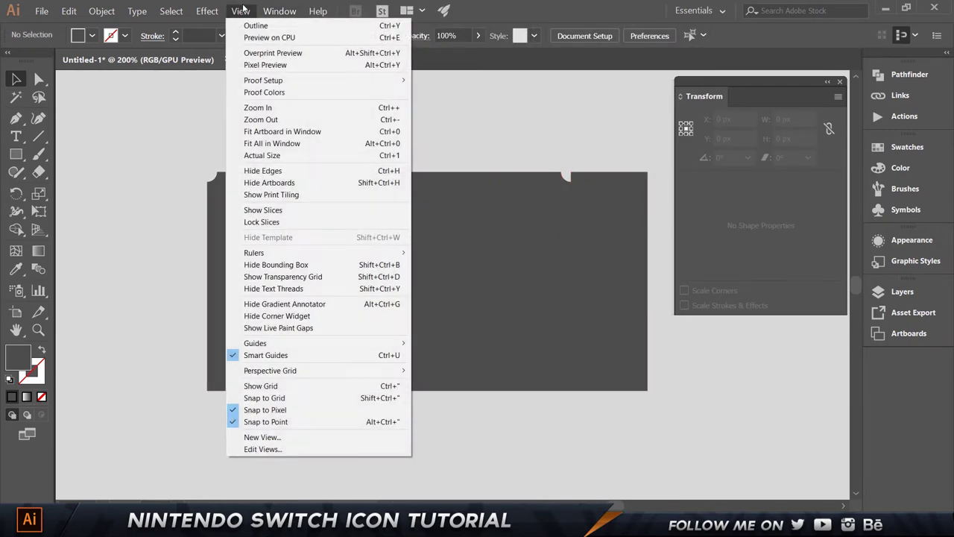
pyautogui.click(625, 320)
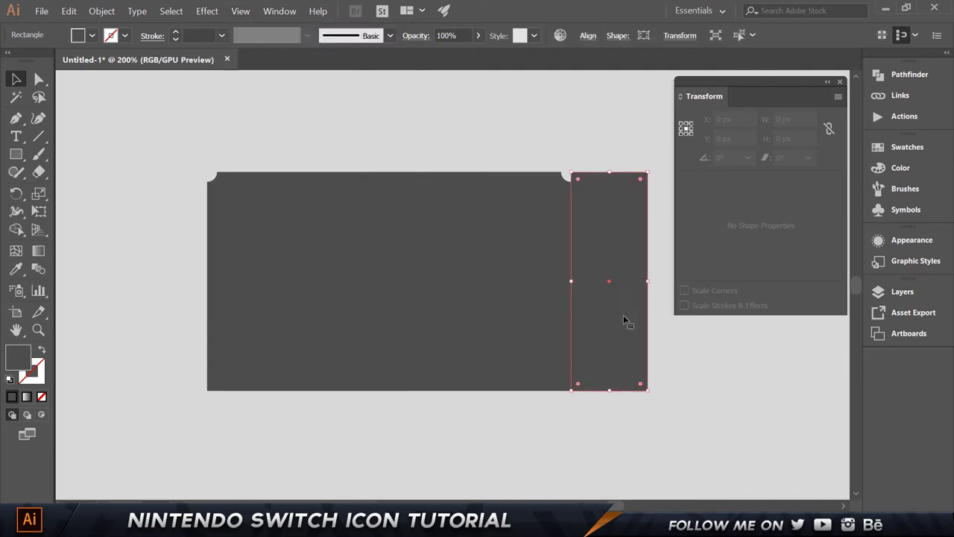
pyautogui.moveTo(629, 287)
pyautogui.mouseDown()
pyautogui.moveTo(603, 271)
pyautogui.moveTo(612, 279)
pyautogui.moveTo(595, 278)
pyautogui.moveTo(627, 286)
pyautogui.mouseUp()
pyautogui.click(671, 475)
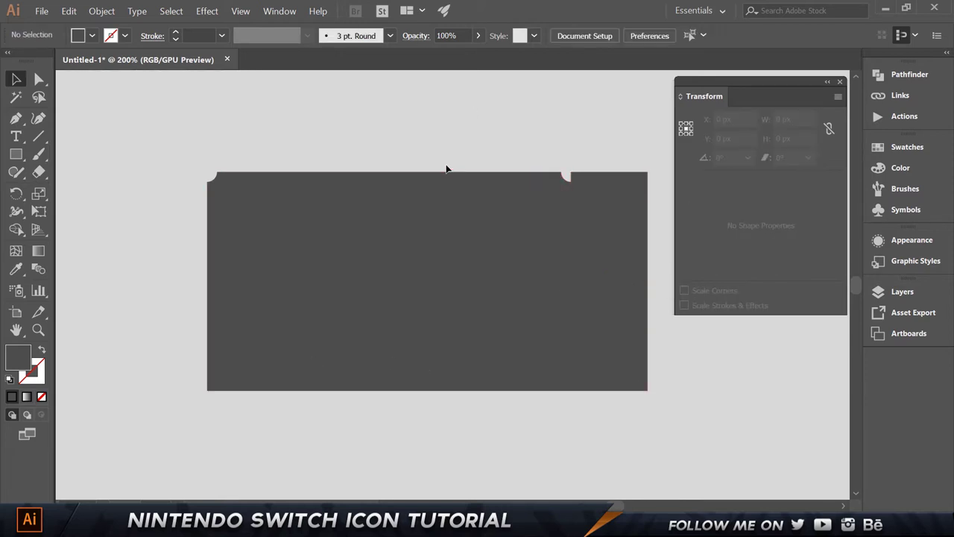
# Step: Duplicate the 77 × 220 px side rectangle and place the copy flush against the body's left edge, level with its top and bottom
pyautogui.click(631, 247)
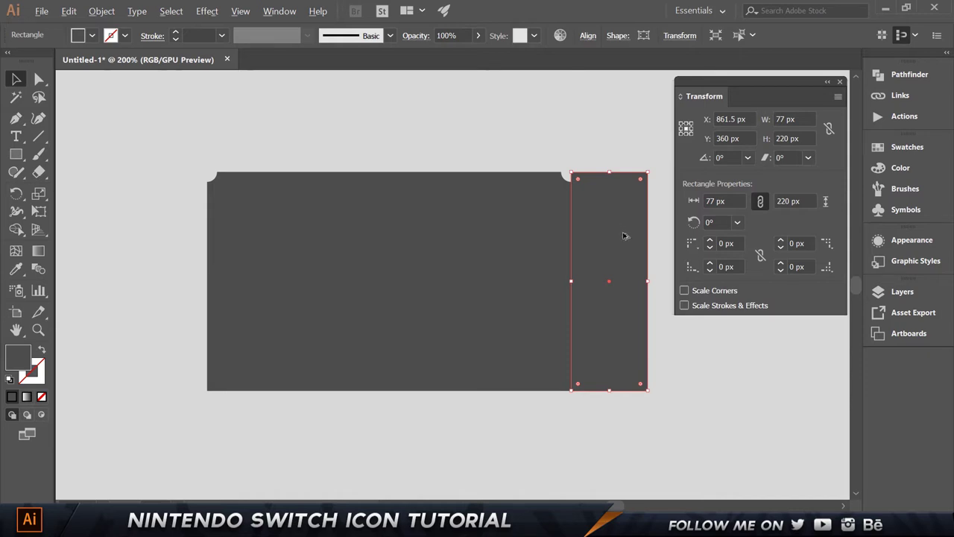
pyautogui.moveTo(628, 241); pyautogui.dragTo(189, 268)
pyautogui.click(411, 441)
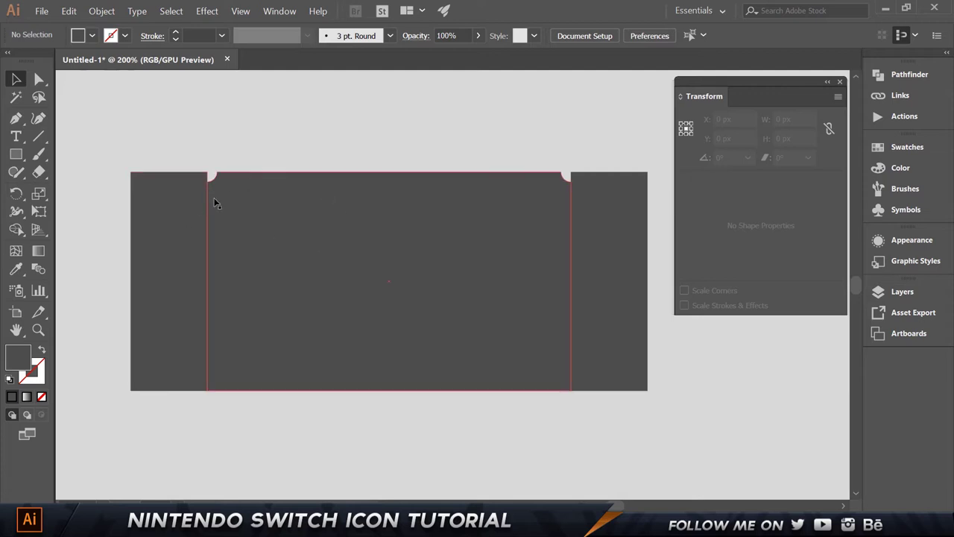
# Step: Change the left side rectangle's fill to blue 4CC6E8 and deselect it
pyautogui.click(190, 200)
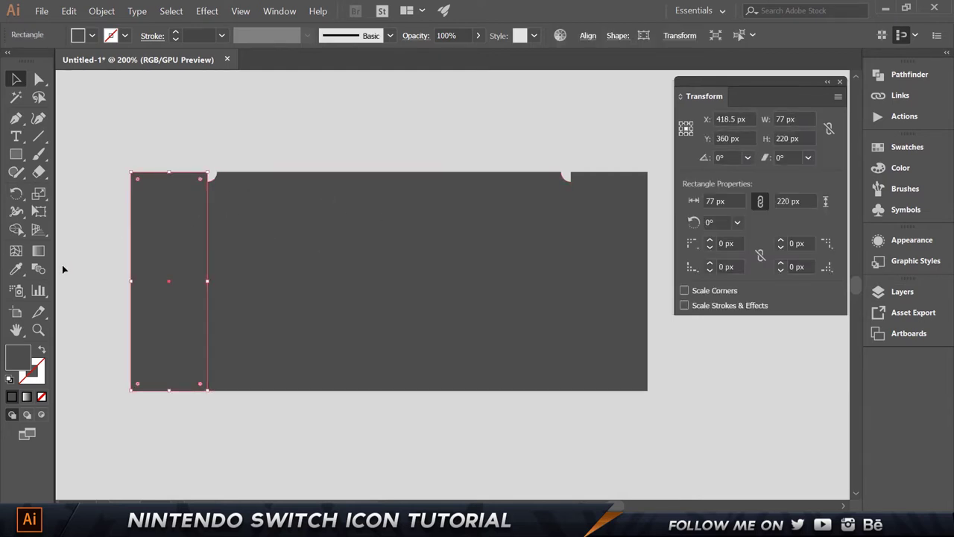
pyautogui.click(841, 82)
pyautogui.doubleClick(24, 363)
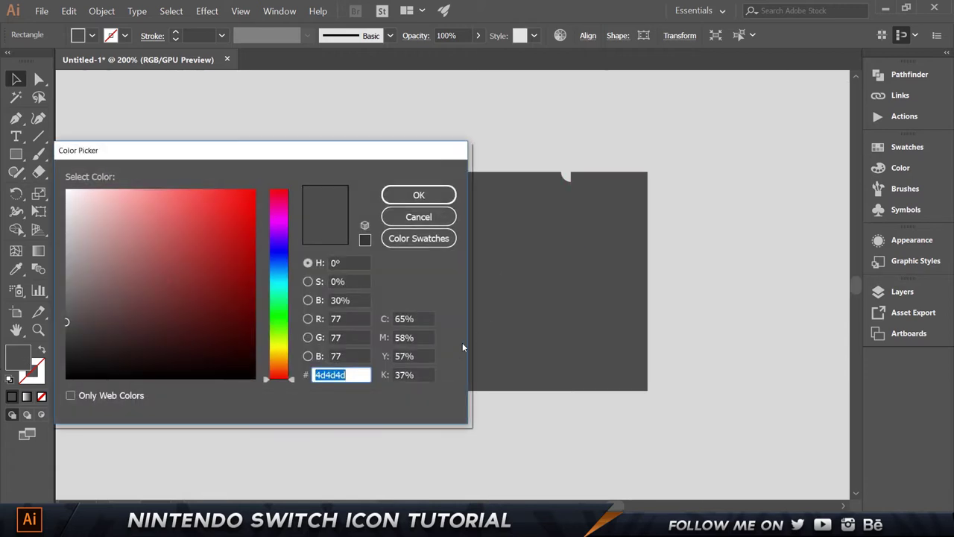
pyautogui.write('#4CC6E8')
pyautogui.click(408, 195)
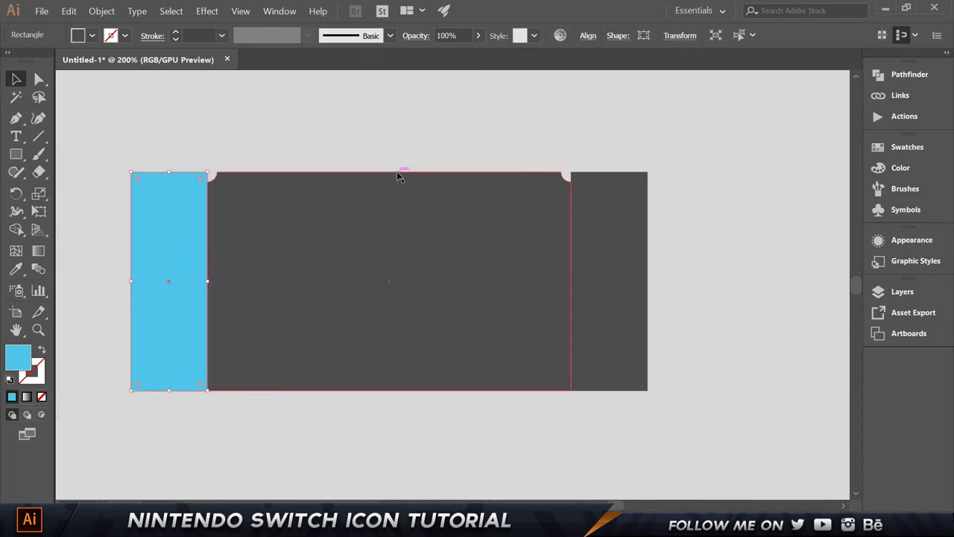
pyautogui.click(396, 153)
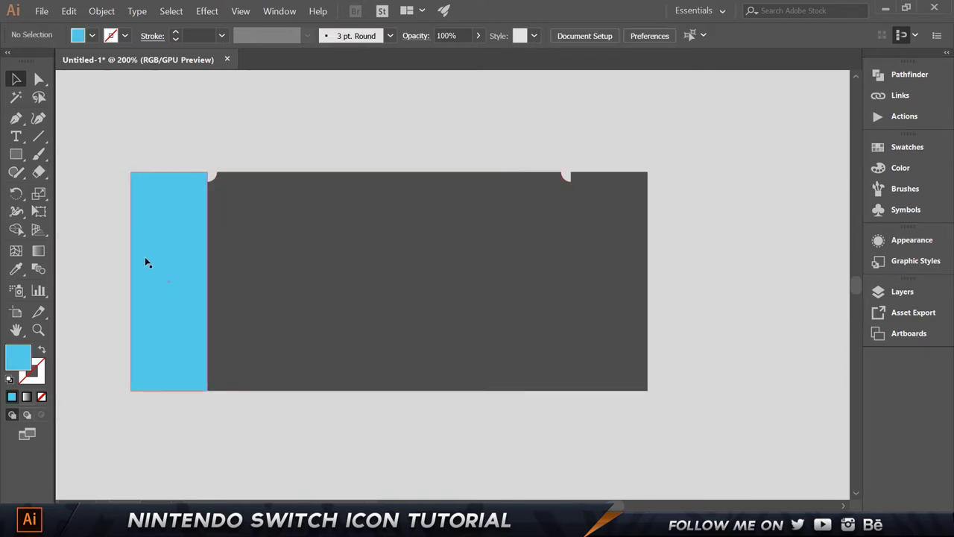
# Step: Change the right side rectangle's fill to red E84C53 and deselect it
pyautogui.click(593, 240)
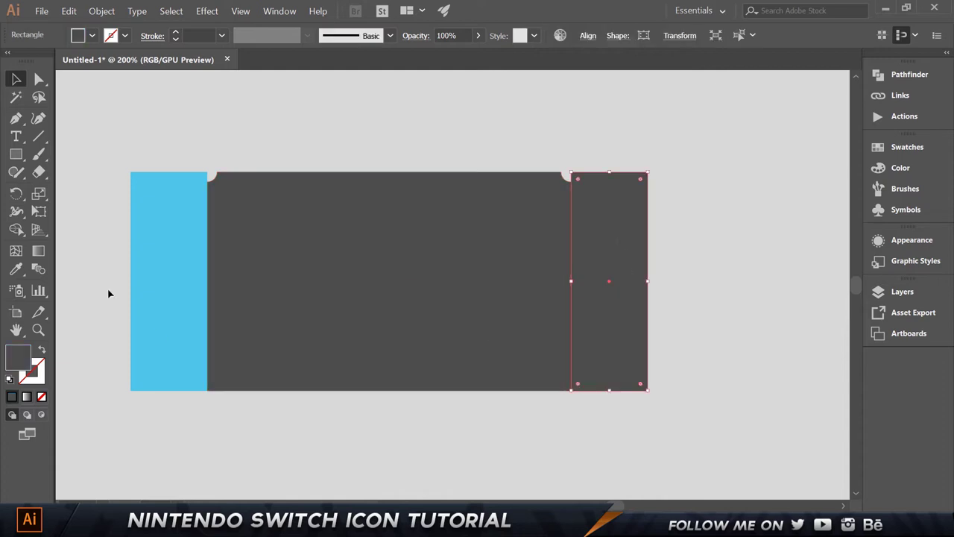
pyautogui.doubleClick(35, 369)
pyautogui.doubleClick(340, 375)
pyautogui.write('E84C53')
pyautogui.doubleClick(352, 376)
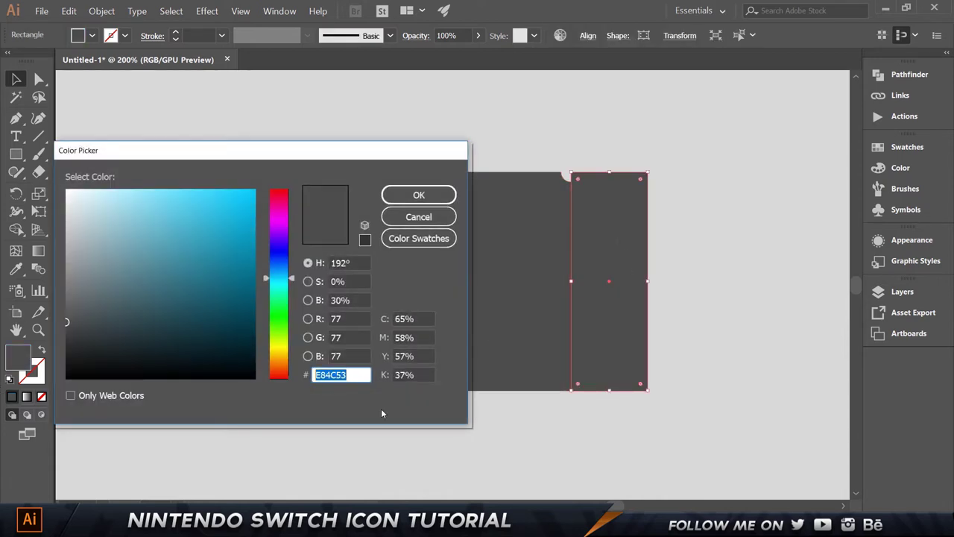
pyautogui.click(419, 195)
pyautogui.click(674, 170)
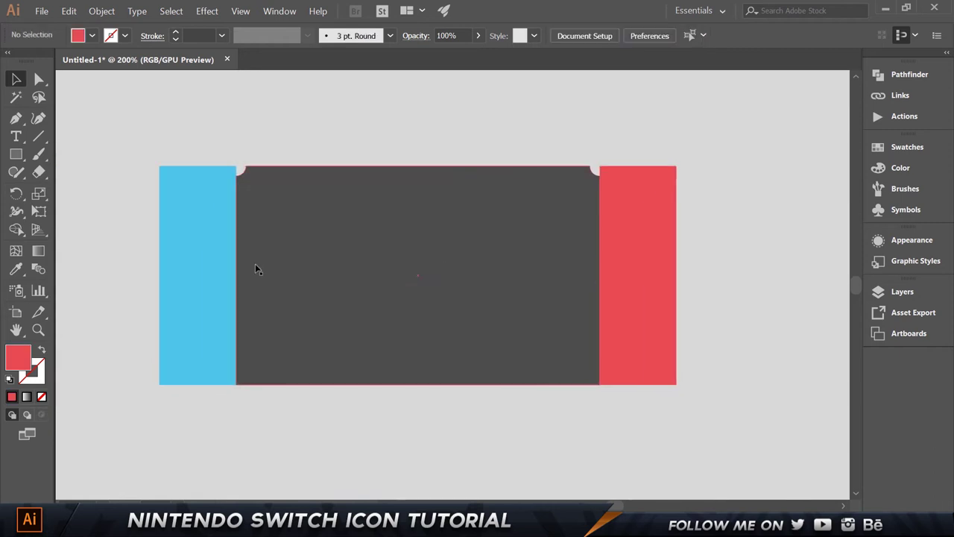
pyautogui.click(911, 239)
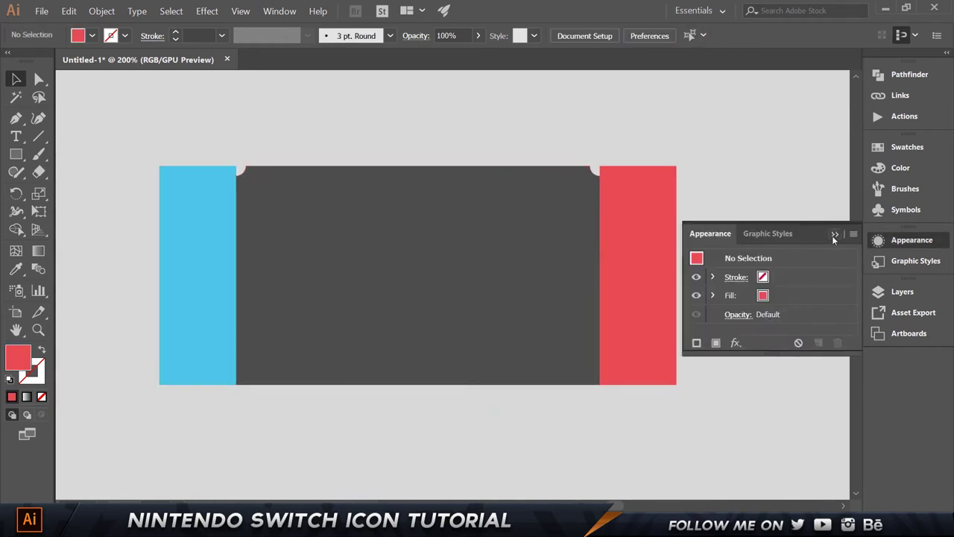
pyautogui.click(834, 235)
# Step: Round only the outer corners of the red and blue side rectangles together, with a radius of about half their width
pyautogui.click(625, 214)
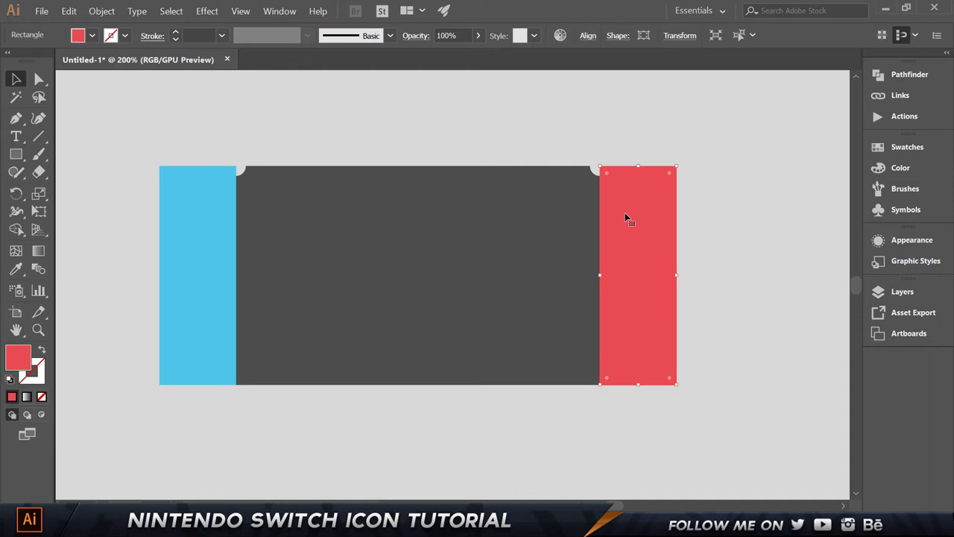
pyautogui.press('a')
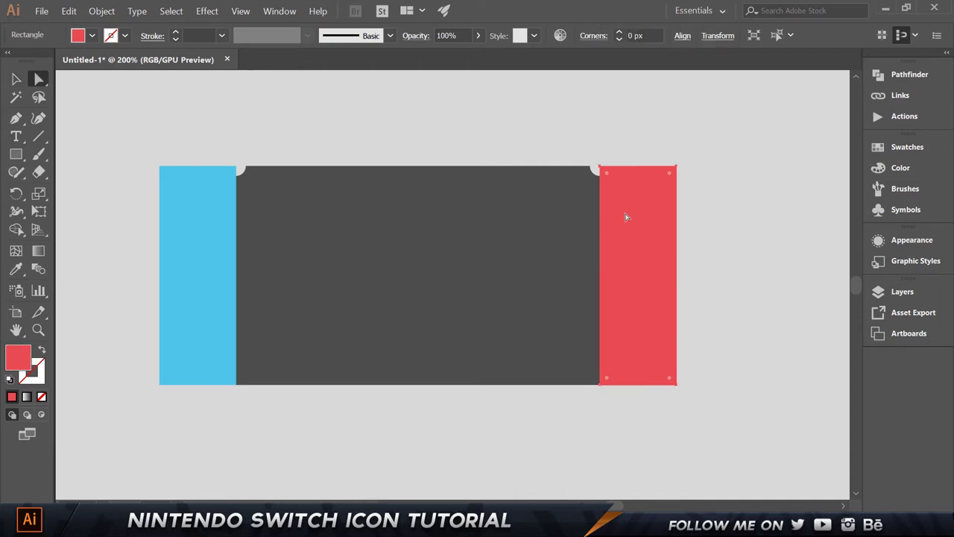
pyautogui.click(39, 79)
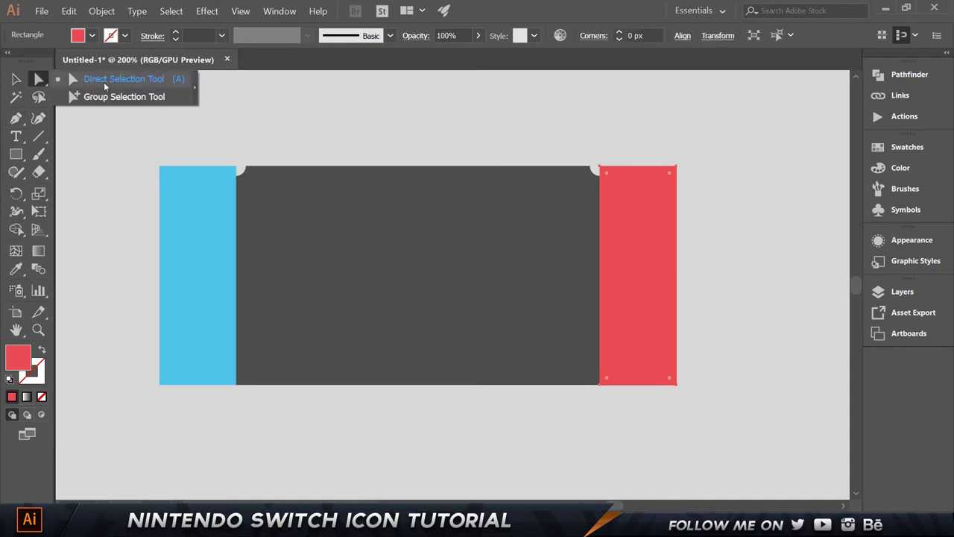
pyautogui.click(104, 80)
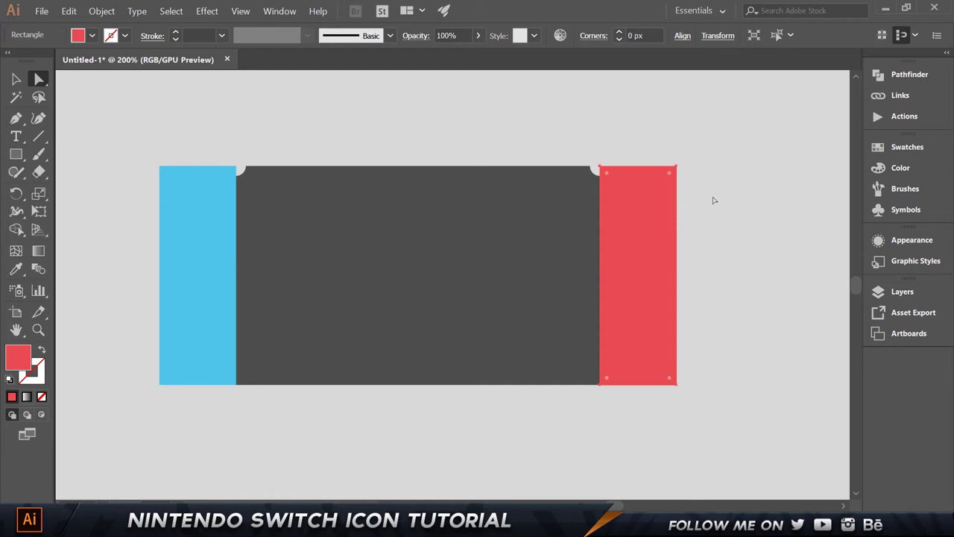
pyautogui.moveTo(728, 414); pyautogui.dragTo(617, 150)
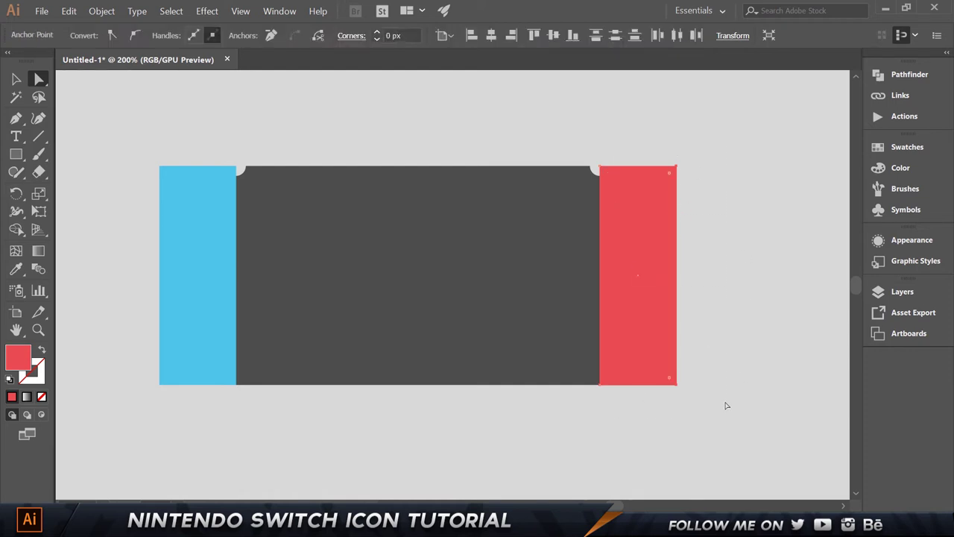
pyautogui.moveTo(118, 125); pyautogui.dragTo(179, 399)
pyautogui.moveTo(191, 436); pyautogui.dragTo(192, 437)
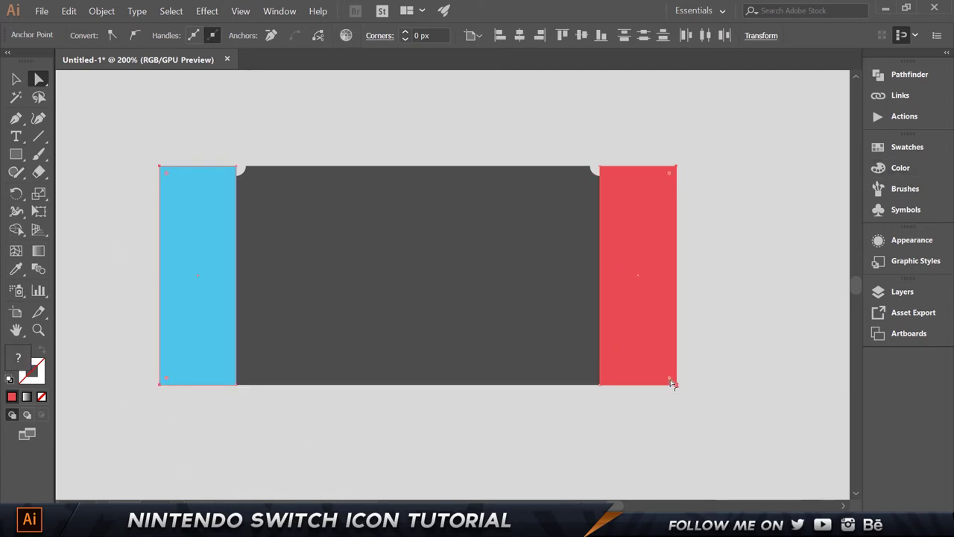
pyautogui.moveTo(671, 381); pyautogui.dragTo(623, 366)
pyautogui.press('v')
pyautogui.click(454, 123)
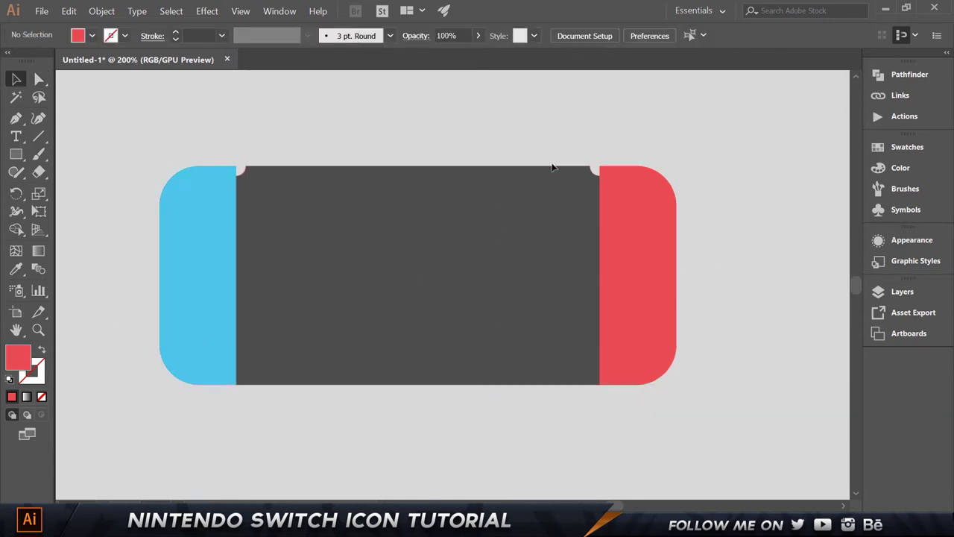
# Step: Create a 345 × 205 px rectangle for the console's screen
pyautogui.hscroll(-2, 440, 151)
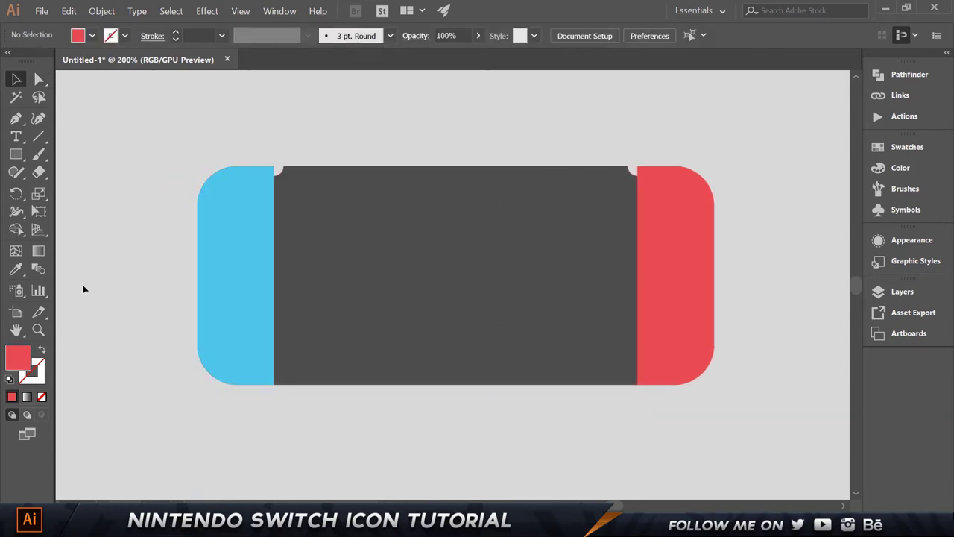
pyautogui.click(16, 154)
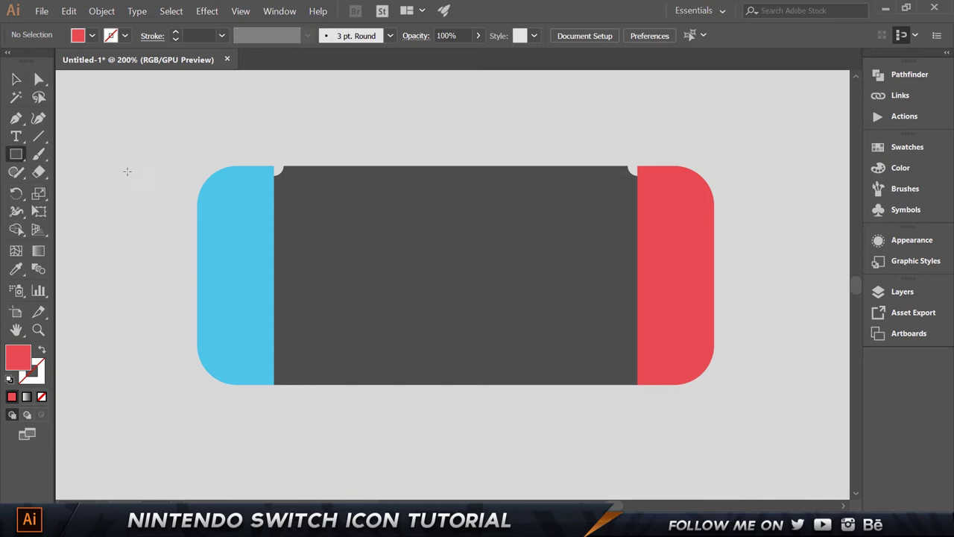
pyautogui.click(582, 318)
pyautogui.write('5')
pyautogui.press('Tab')
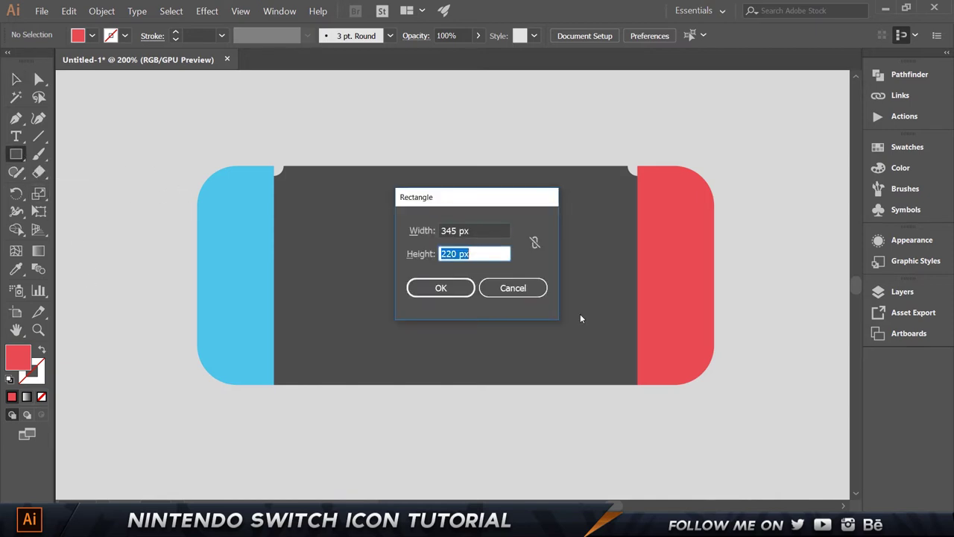
pyautogui.write('205')
pyautogui.press('Return')
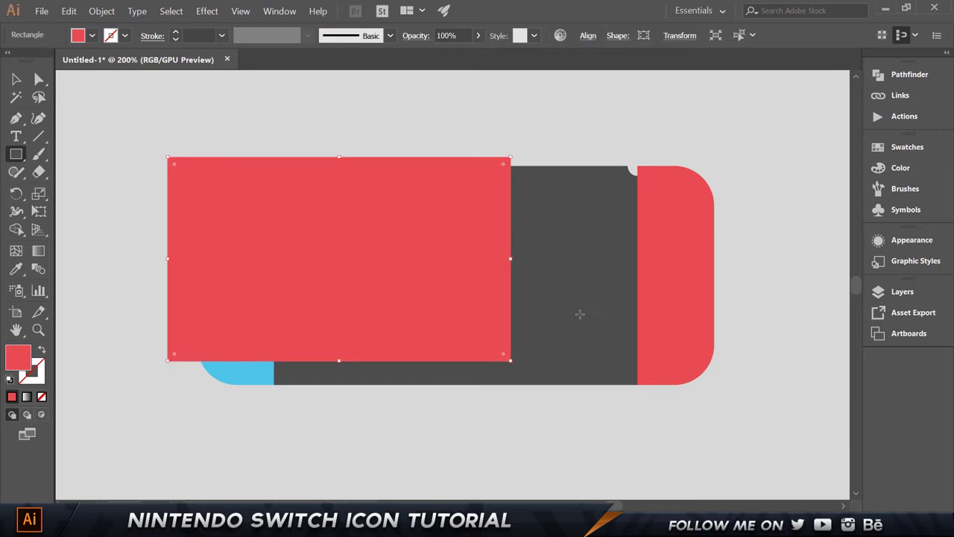
# Step: Centre the screen rectangle on the artboard vertically and horizontally, and slightly round all four of its corners
pyautogui.press('v')
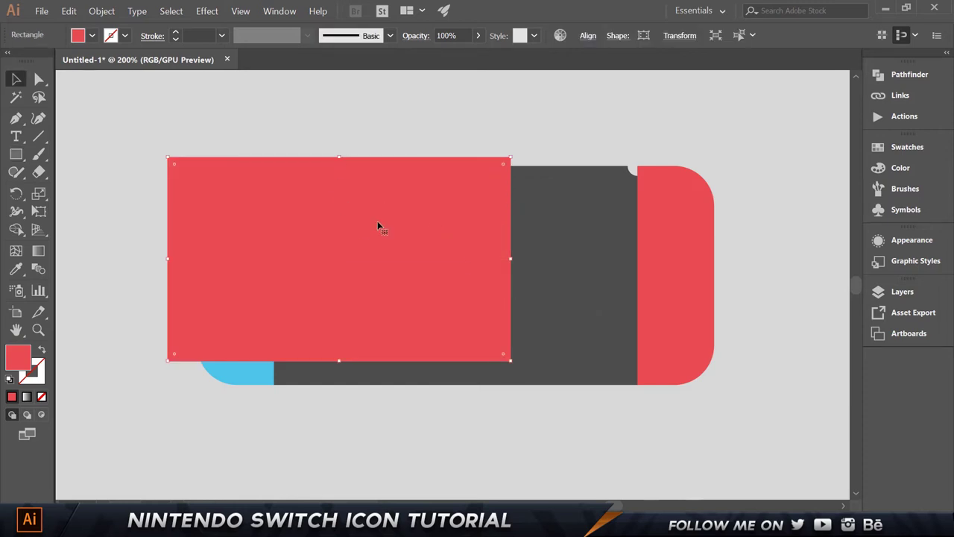
pyautogui.press('Return')
pyautogui.click(588, 35)
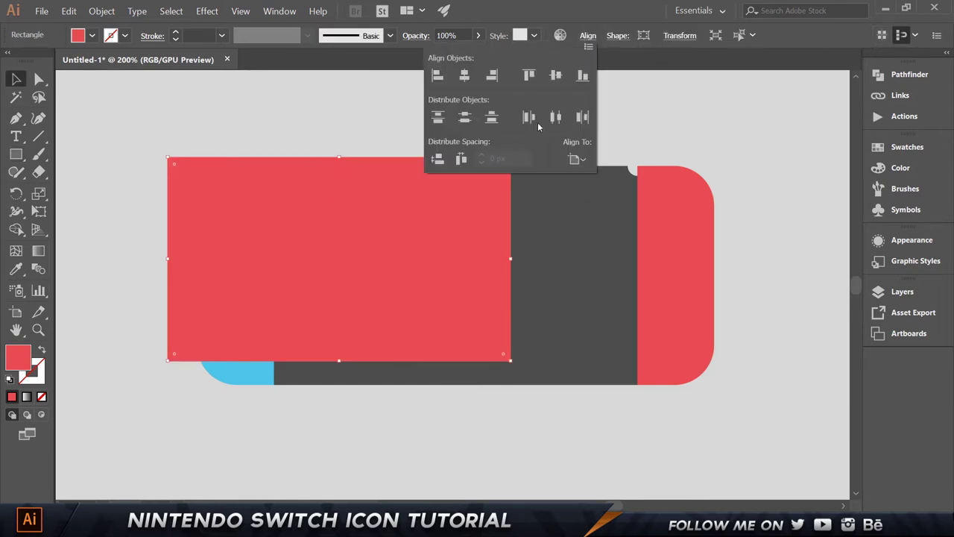
pyautogui.click(554, 77)
pyautogui.click(464, 77)
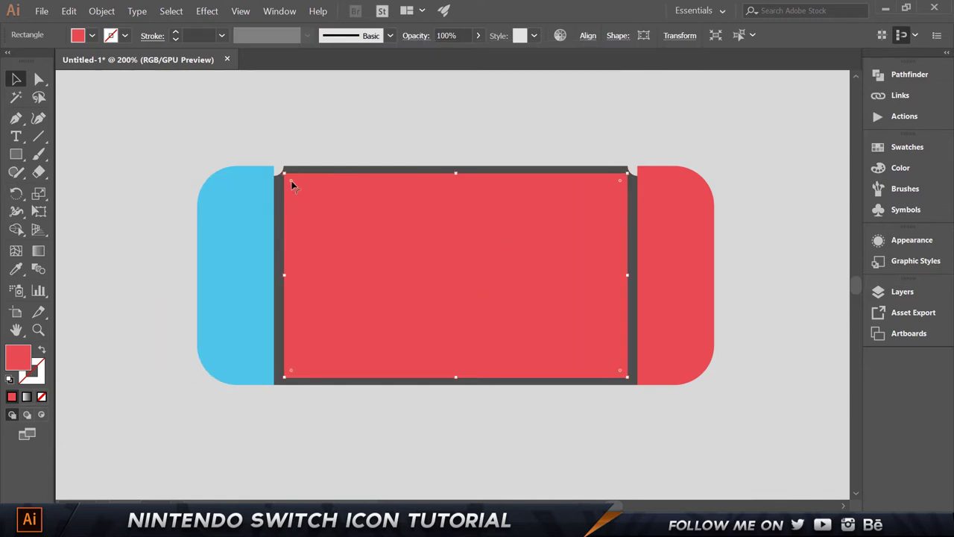
pyautogui.moveTo(291, 184); pyautogui.dragTo(301, 184)
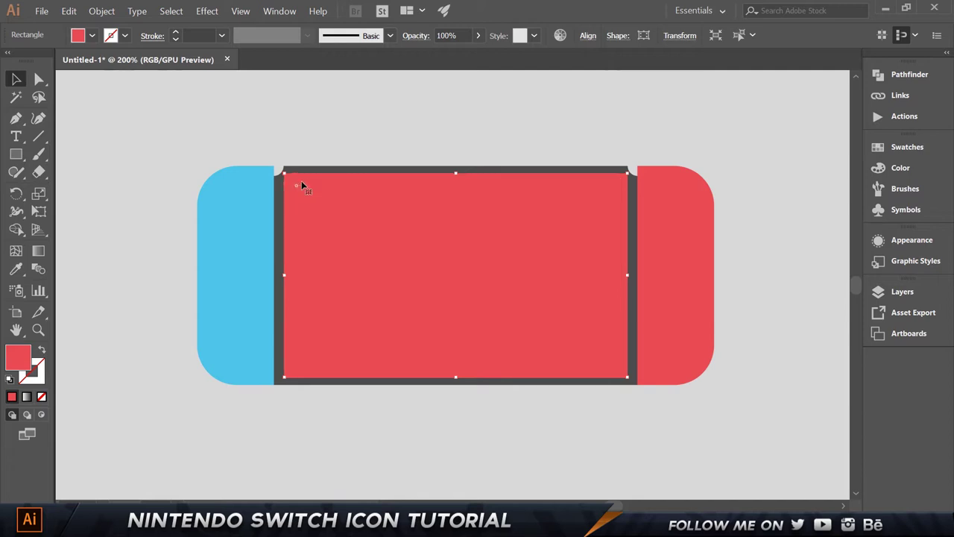
pyautogui.click(790, 246)
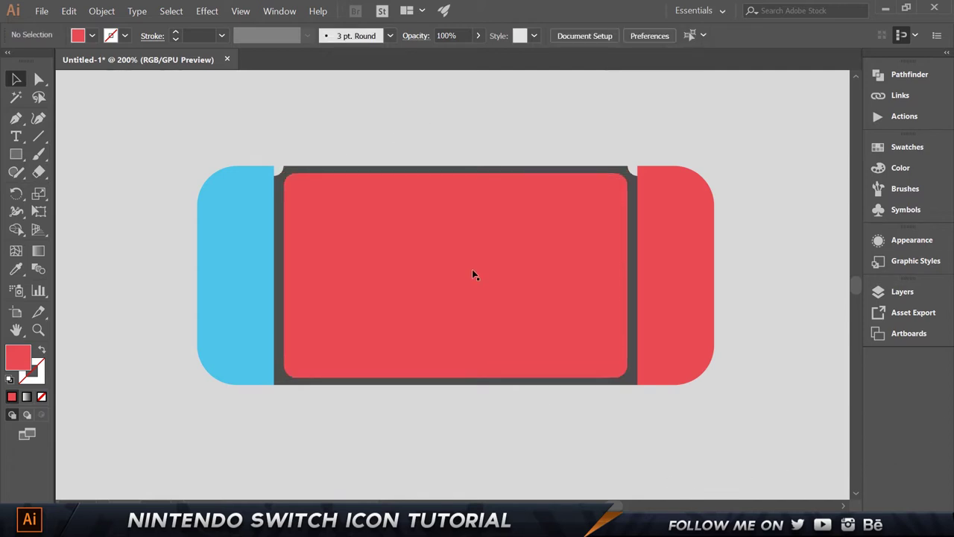
# Step: Change the screen rectangle's fill to near-black 1a1a1a and deselect it
pyautogui.click(469, 289)
pyautogui.doubleClick(18, 357)
pyautogui.doubleClick(345, 382)
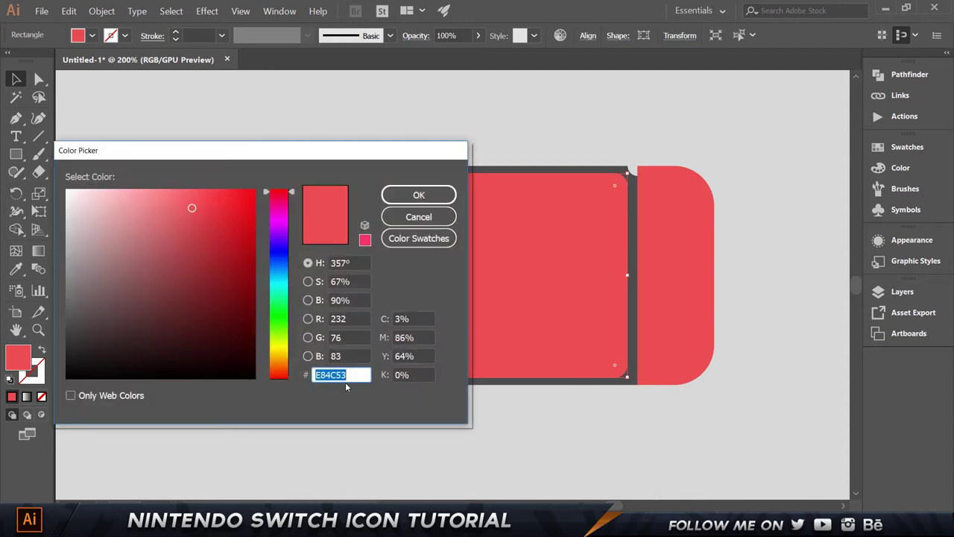
pyautogui.write('1a1a1a')
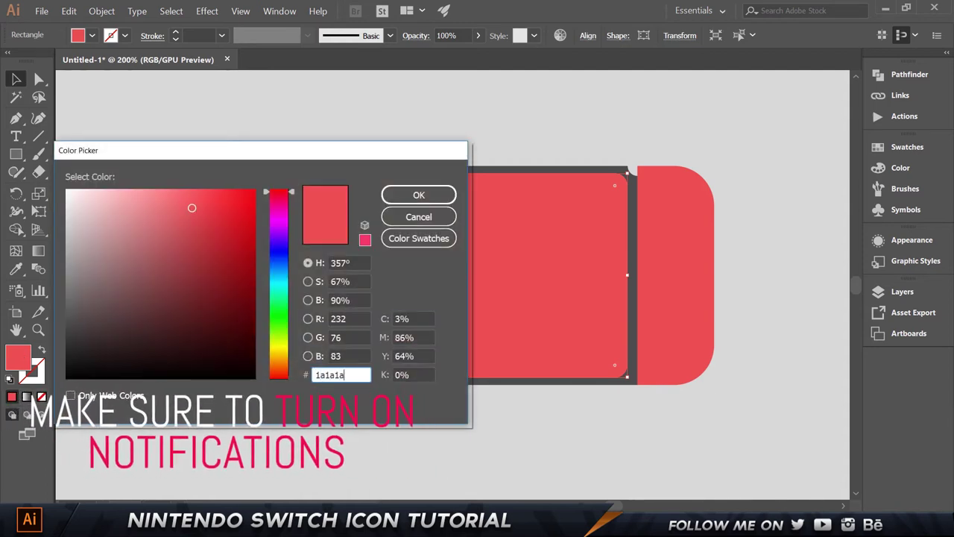
pyautogui.press('Tab')
pyautogui.press('Return')
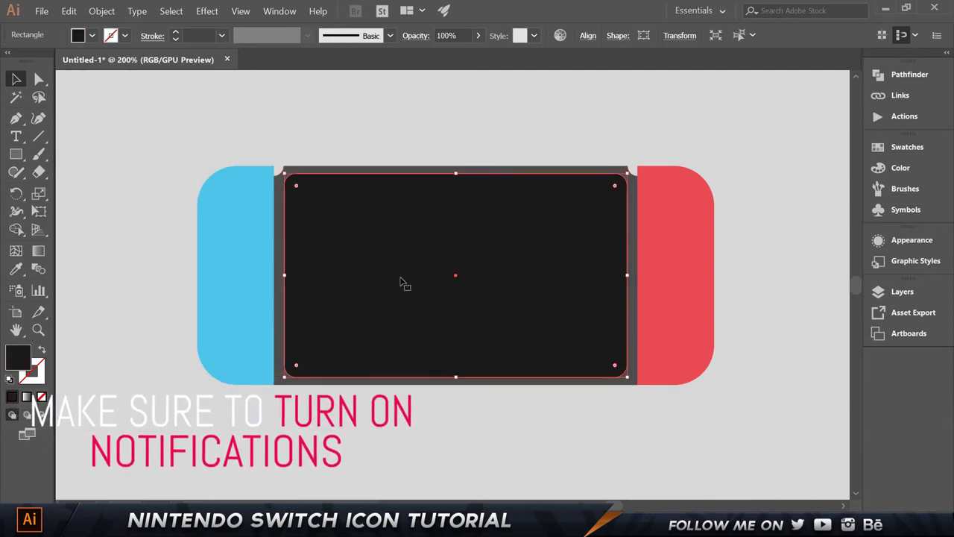
pyautogui.click(410, 91)
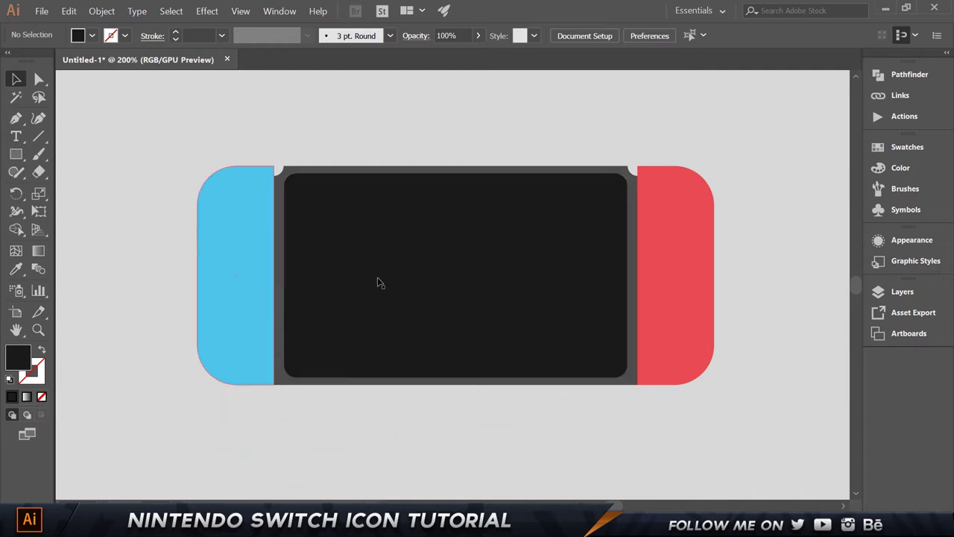
# Step: Create an inset copy of the near-black screen rectangle with an Offset Path of -1 px, previewing the offset before applying it
pyautogui.click(434, 215)
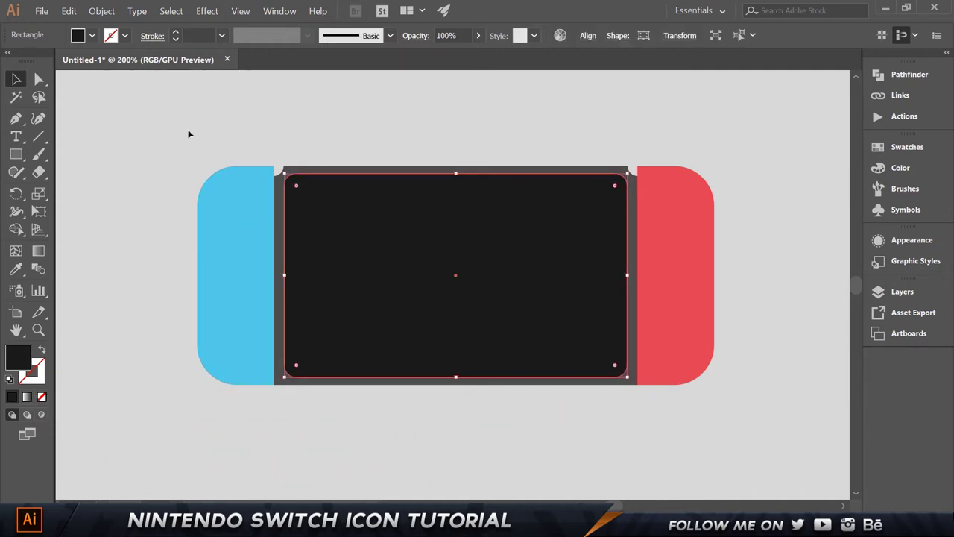
pyautogui.click(100, 11)
pyautogui.moveTo(171, 260)
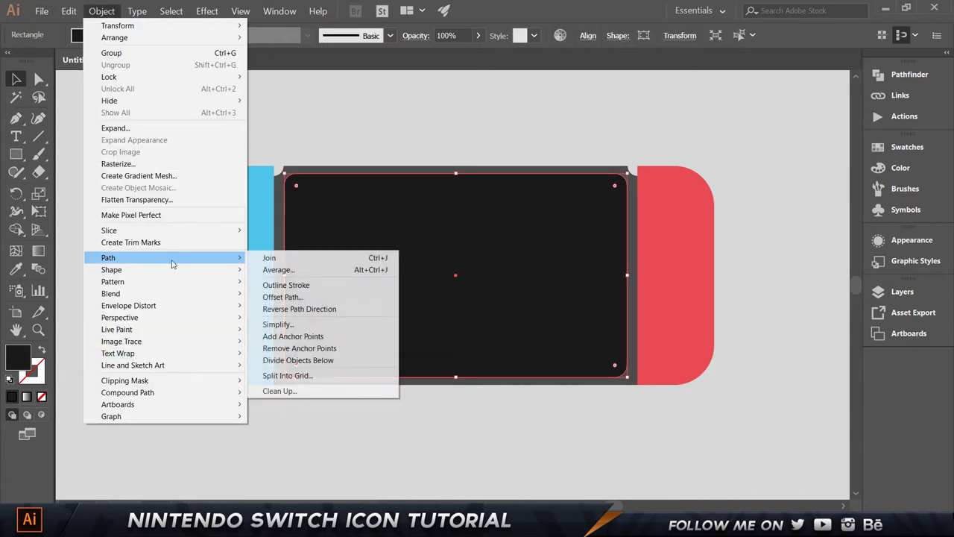
pyautogui.click(299, 297)
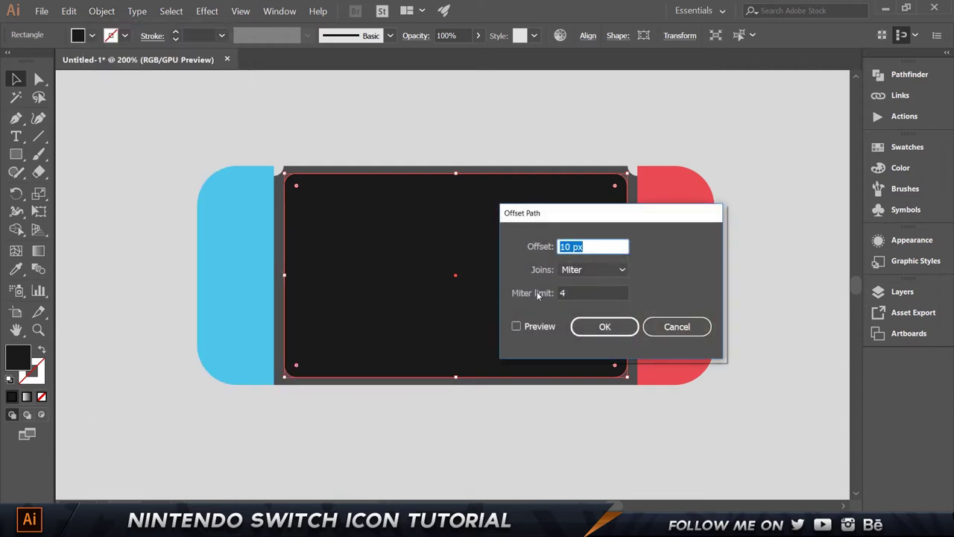
pyautogui.write('-1')
pyautogui.press('Tab')
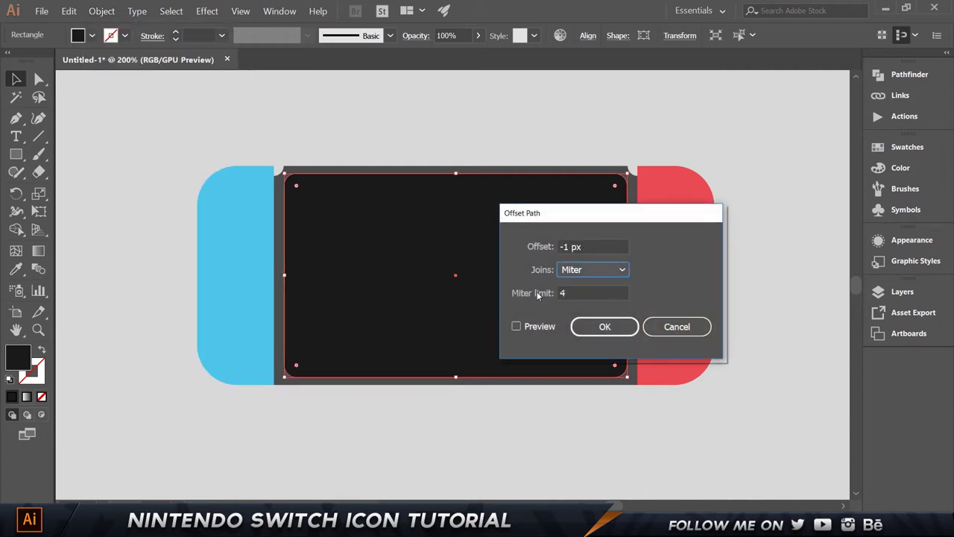
pyautogui.click(518, 326)
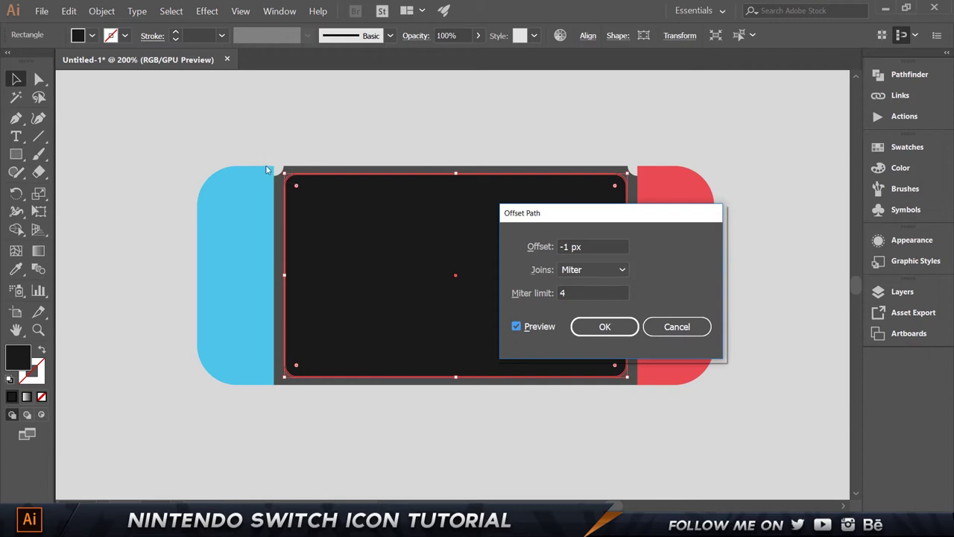
pyautogui.click(601, 246)
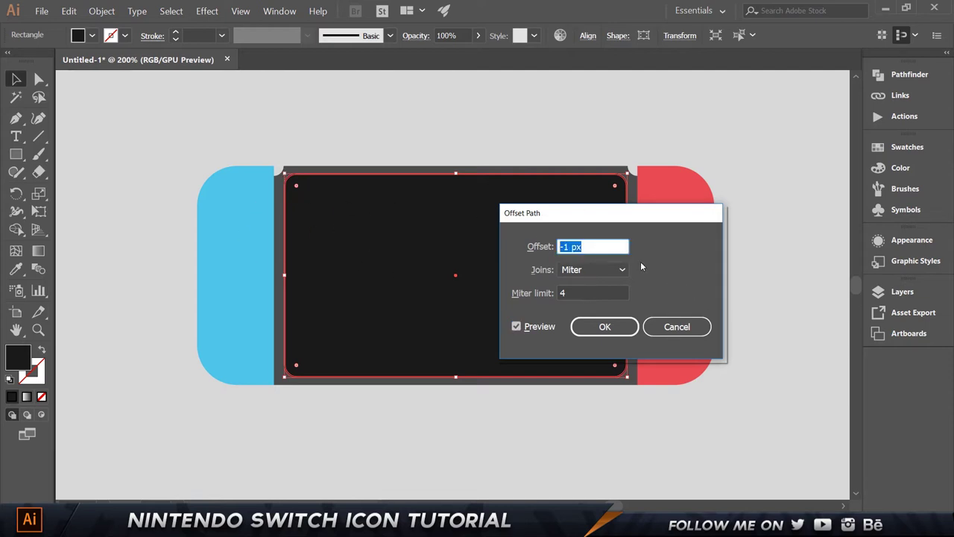
pyautogui.write('-10')
pyautogui.press('Tab')
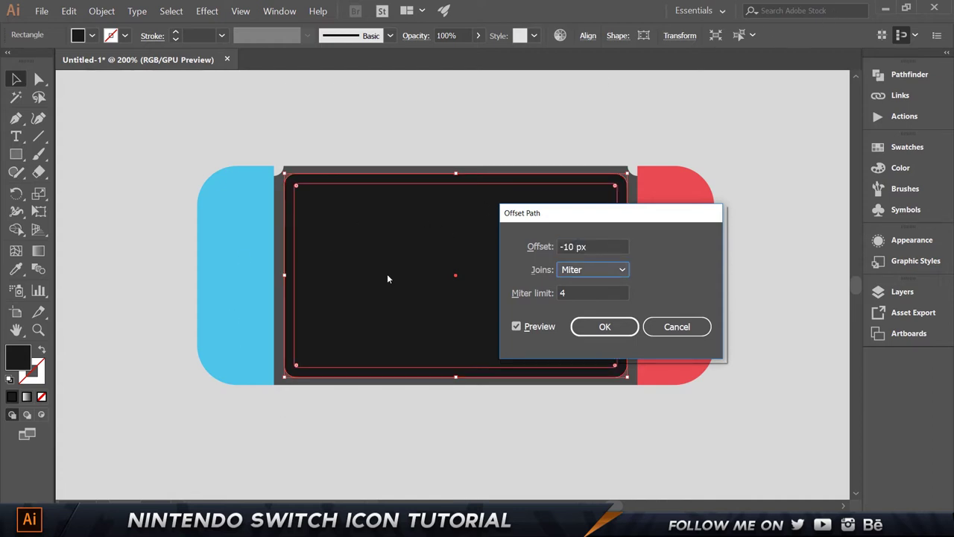
pyautogui.click(606, 246)
pyautogui.write('-1')
pyautogui.press('Return')
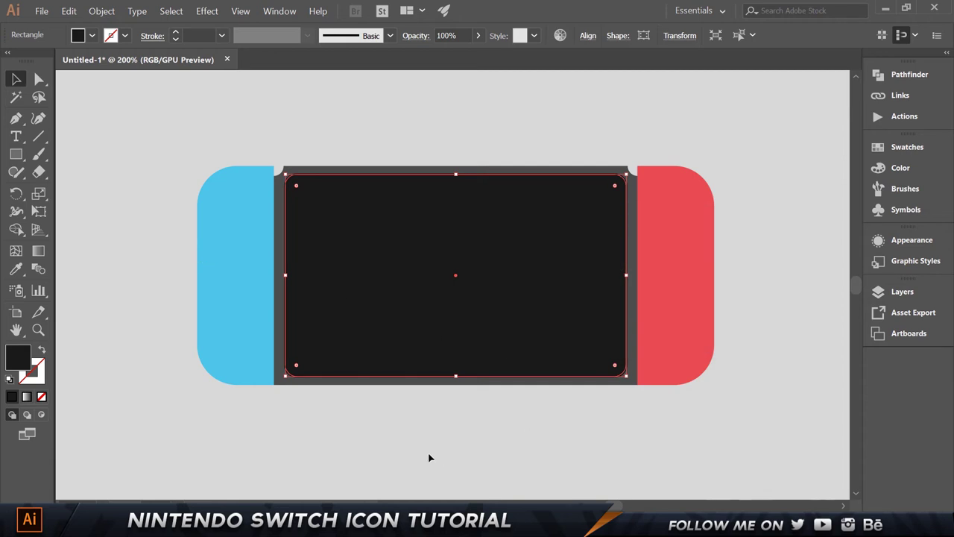
# Step: Fill the inset screen copy with dark grey 333333 and deselect it
pyautogui.doubleClick(15, 362)
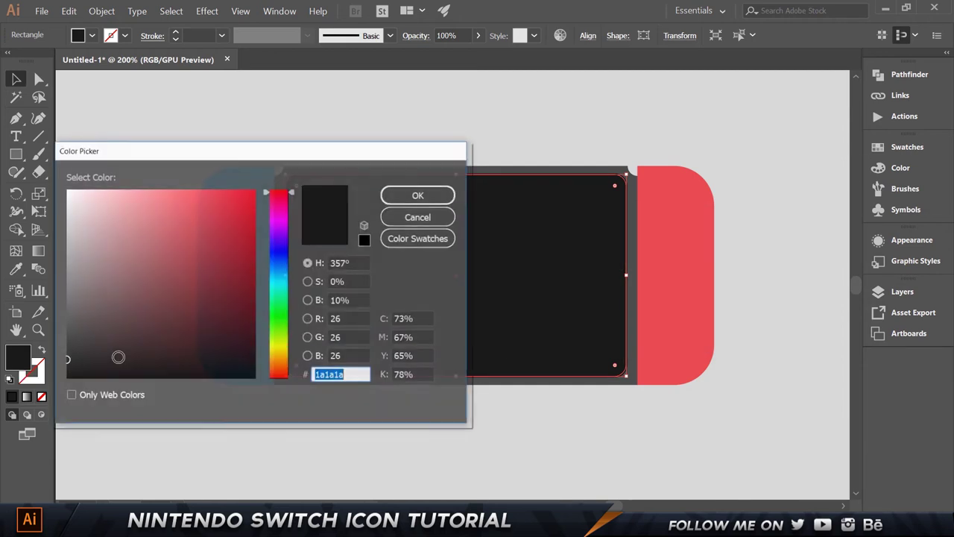
pyautogui.write('333333')
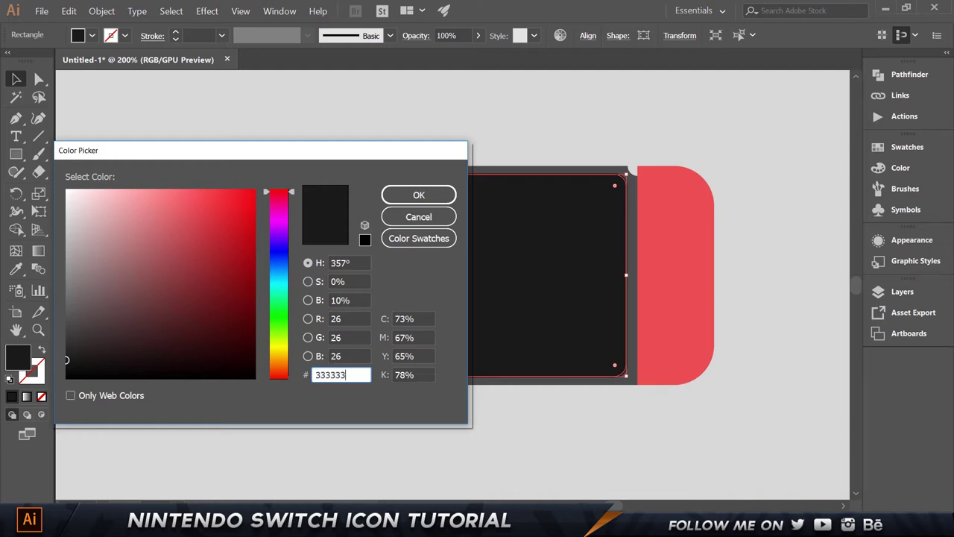
pyautogui.press('Tab')
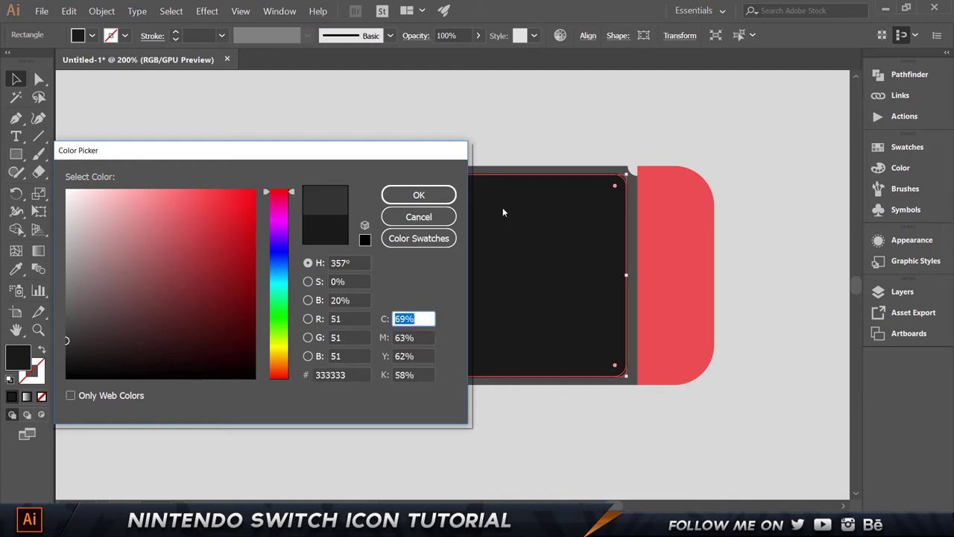
pyautogui.click(437, 193)
pyautogui.click(456, 145)
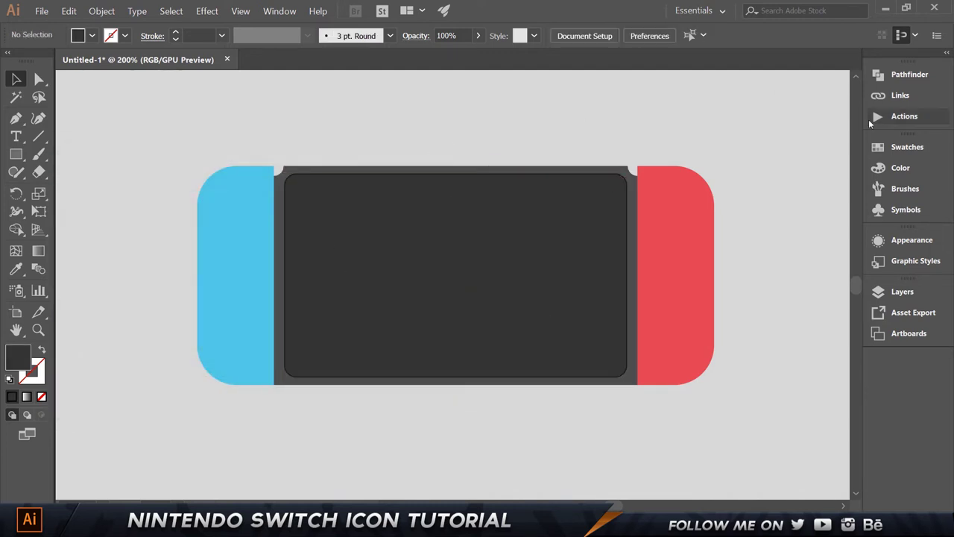
# Step: Draw a small rounded rectangle about 33 × 11 px just below the console and narrow it slightly
pyautogui.scroll(2, 636, 323)
pyautogui.scroll(-1, 202, 224)
pyautogui.moveTo(176, 222); pyautogui.dragTo(430, 273)
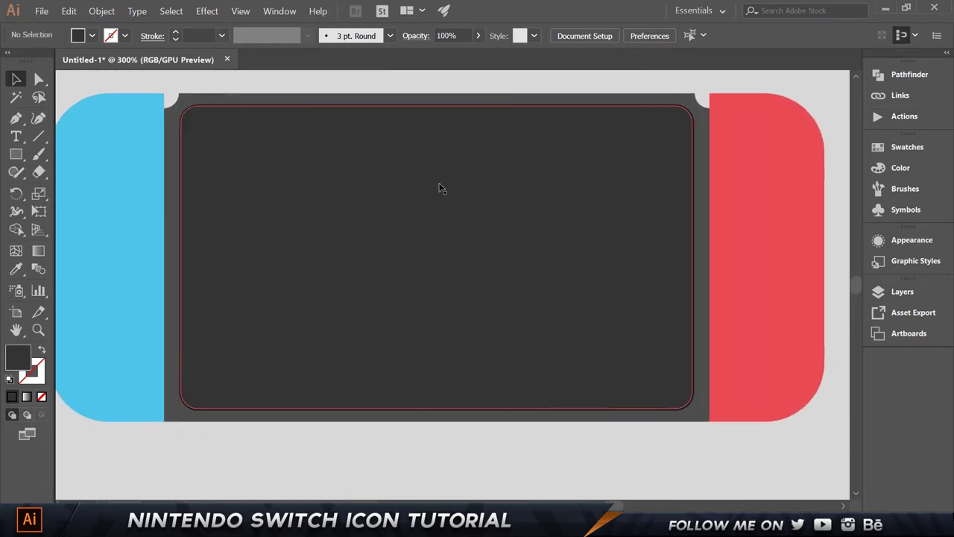
pyautogui.click(16, 154)
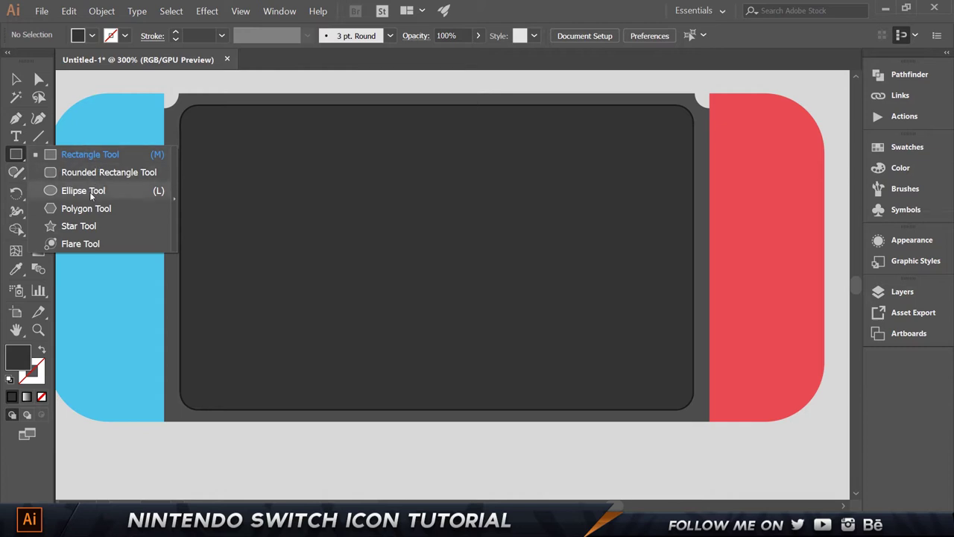
pyautogui.click(119, 172)
pyautogui.moveTo(238, 431); pyautogui.dragTo(287, 448)
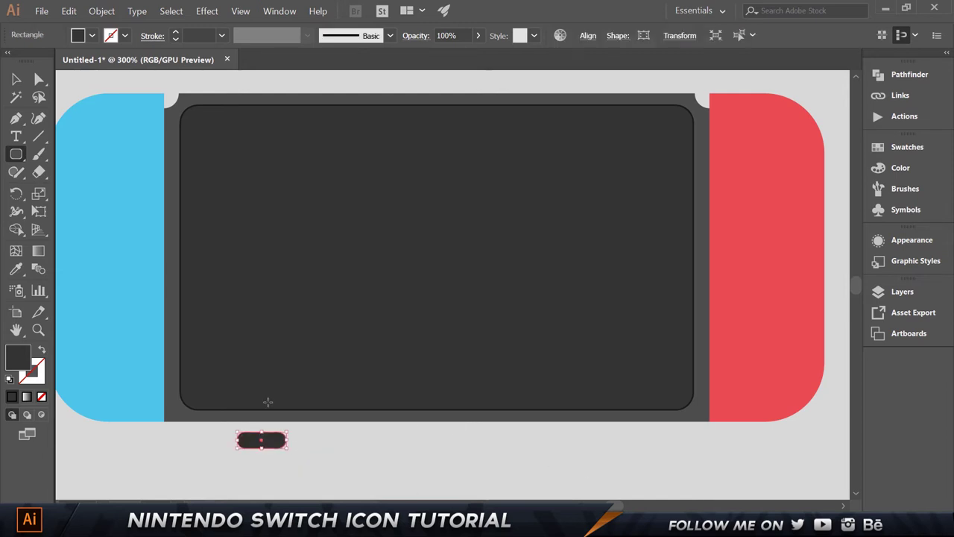
pyautogui.moveTo(289, 441); pyautogui.dragTo(282, 441)
pyautogui.click(276, 464)
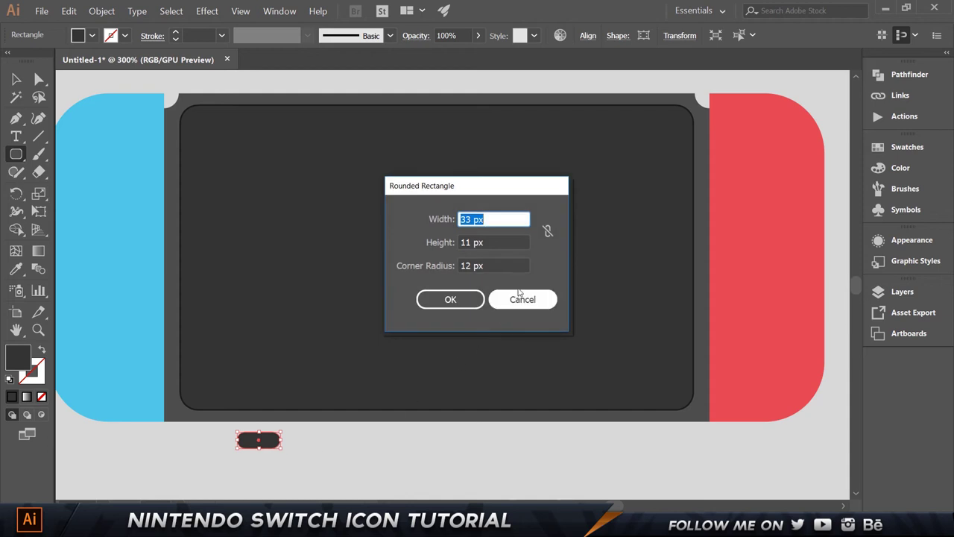
pyautogui.click(520, 298)
# Step: Centre the small rounded rectangle on the artboard horizontally and vertically
pyautogui.click(16, 79)
pyautogui.click(302, 461)
pyautogui.click(261, 440)
pyautogui.click(588, 36)
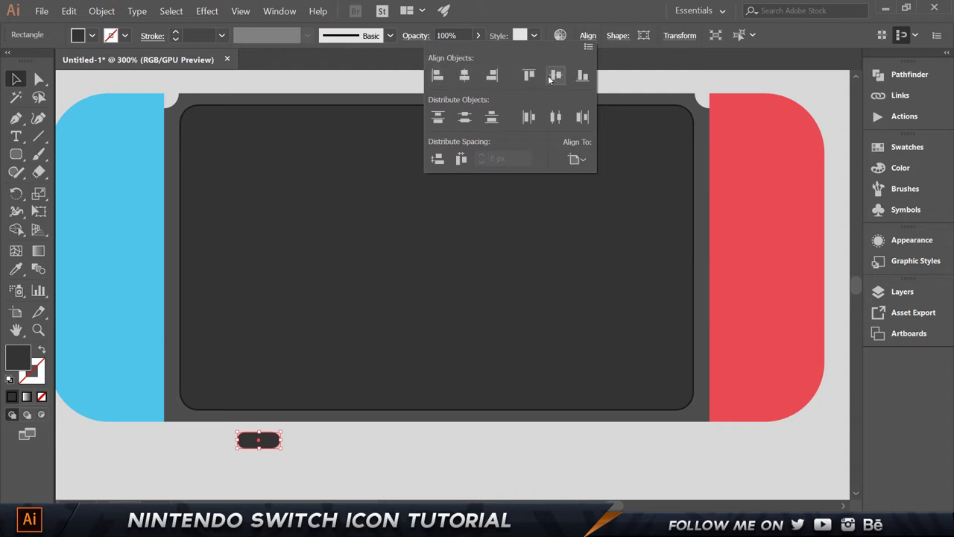
pyautogui.click(466, 79)
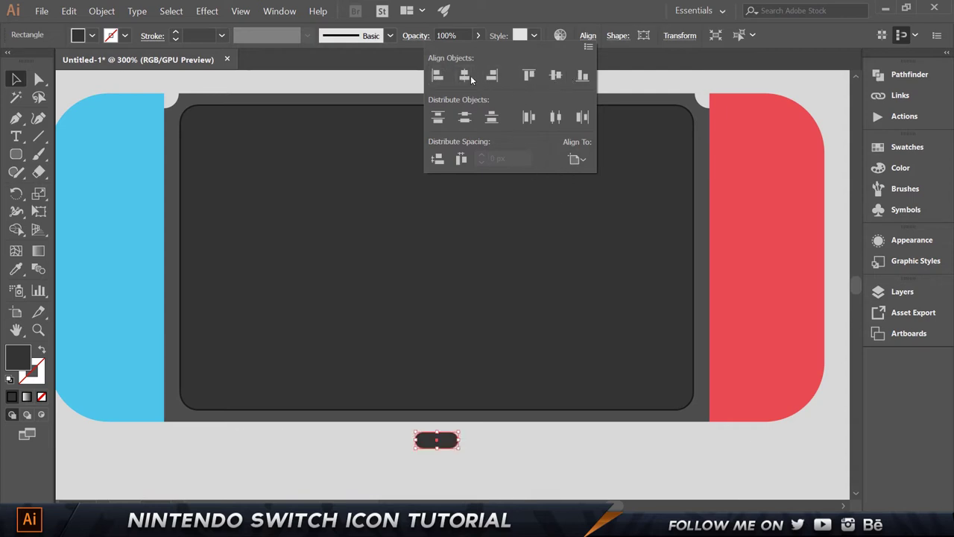
pyautogui.click(556, 76)
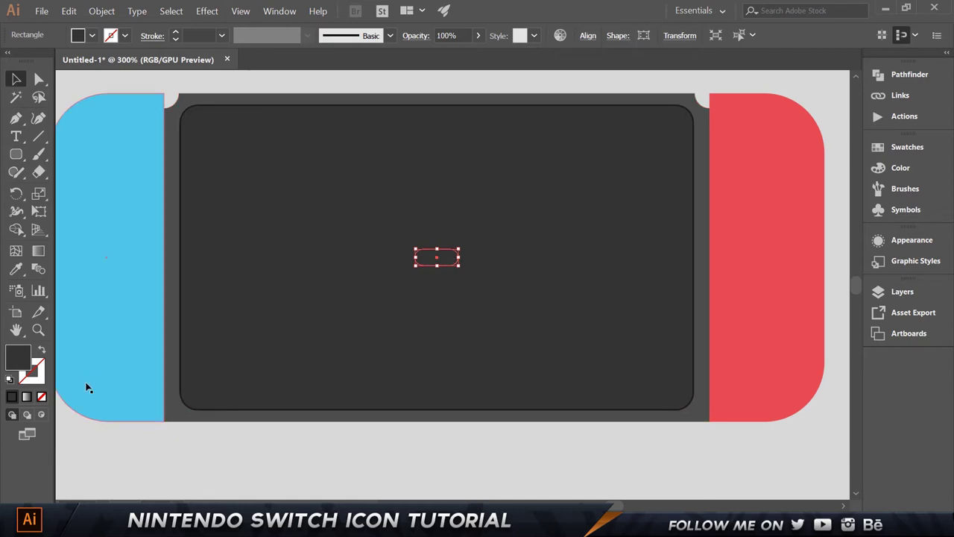
# Step: Fill the small rounded rectangle with dusty pink b57479 and move it straight down onto the screen's lower edge
pyautogui.doubleClick(19, 358)
pyautogui.click(132, 243)
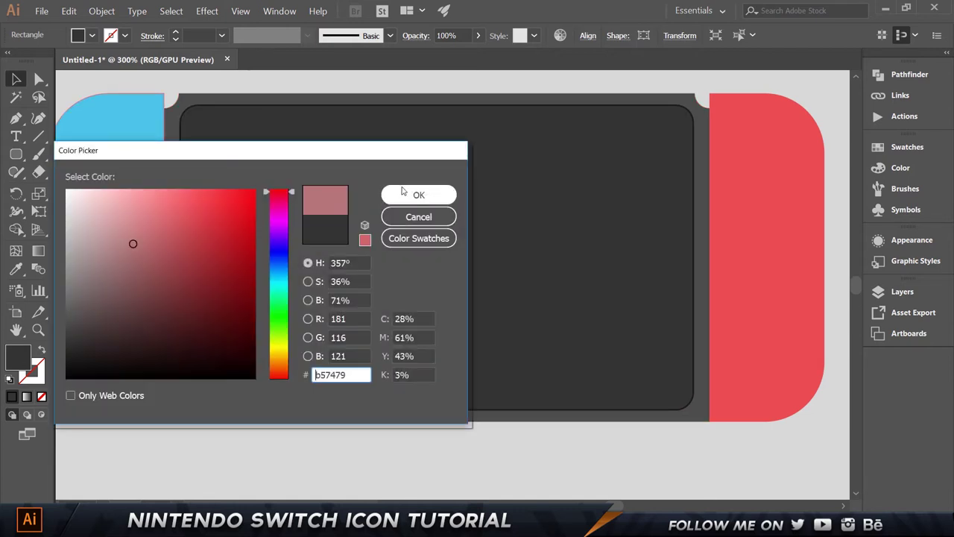
pyautogui.click(390, 194)
pyautogui.moveTo(449, 258); pyautogui.dragTo(452, 410)
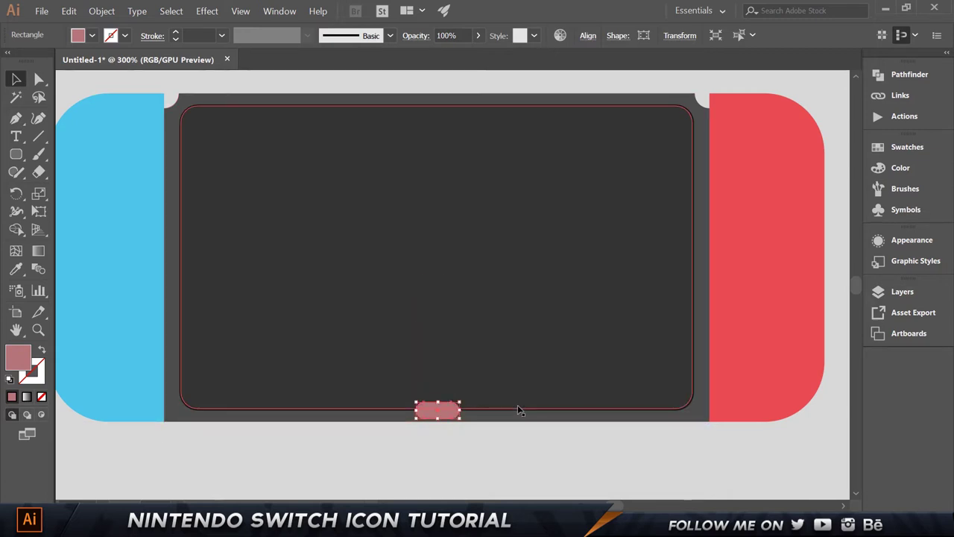
# Step: Duplicate the pink rounded rectangle so that one sits near each end of the screen's lower edge, equally far from the centre
pyautogui.moveTo(446, 415); pyautogui.dragTo(638, 421)
pyautogui.hotkey('ctrl', 'shift', 'a')
pyautogui.hotkey('ctrl', 'shift', 'a')
pyautogui.click(261, 411)
pyautogui.click(688, 476)
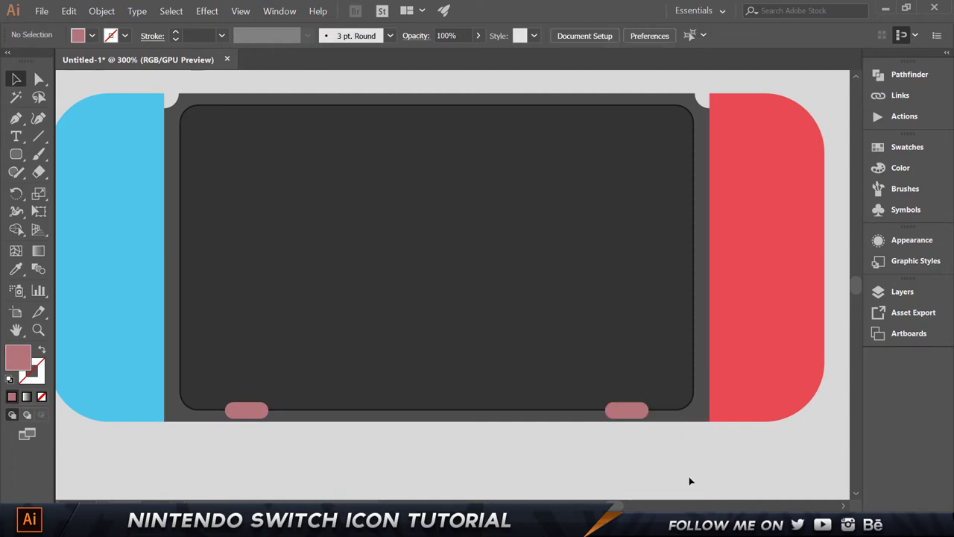
# Step: Cut both pink rounded rectangles out of the dark grey screen shape with Pathfinder's Minus Front and deselect the result
pyautogui.click(263, 412)
pyautogui.keyDown('shift'); pyautogui.click(618, 410); pyautogui.keyUp('shift')
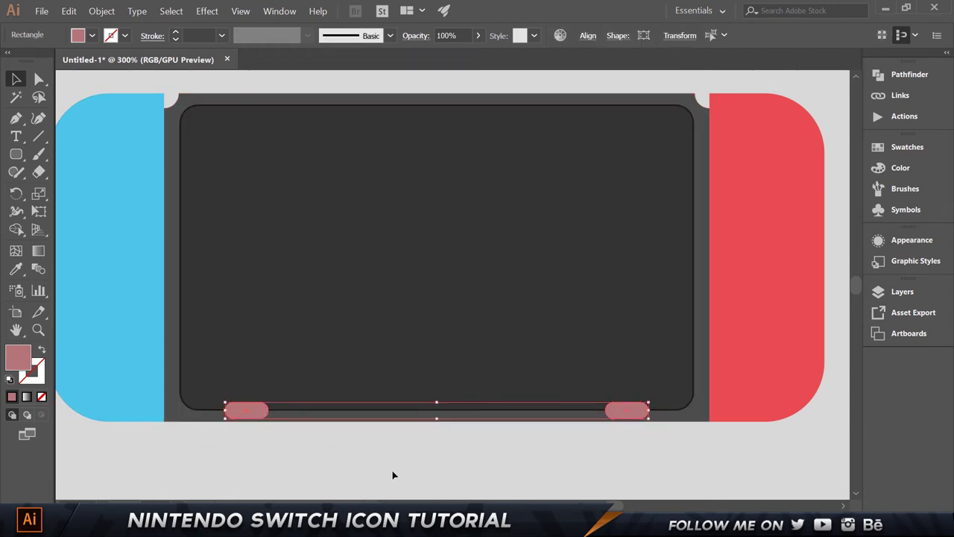
pyautogui.keyDown('shift'); pyautogui.click(362, 266); pyautogui.keyUp('shift')
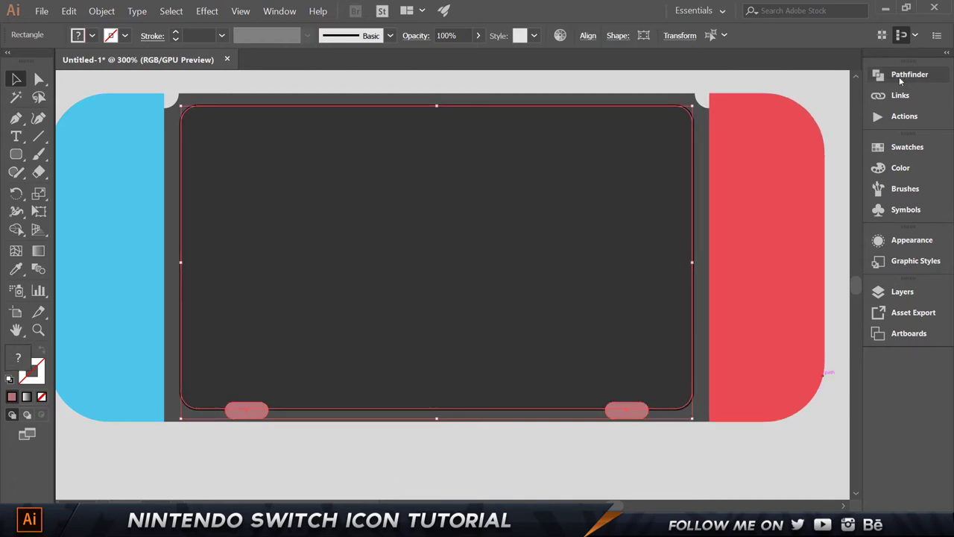
pyautogui.click(279, 11)
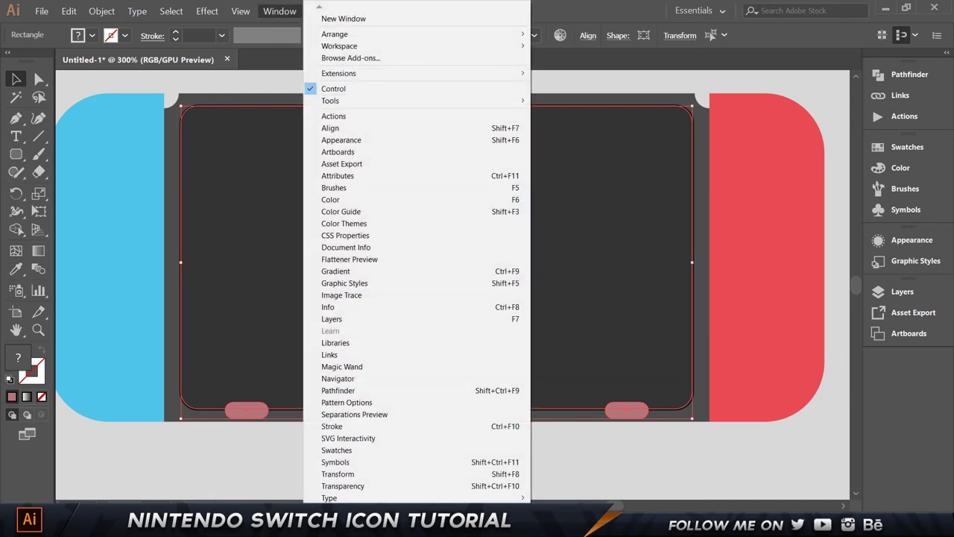
pyautogui.click(910, 75)
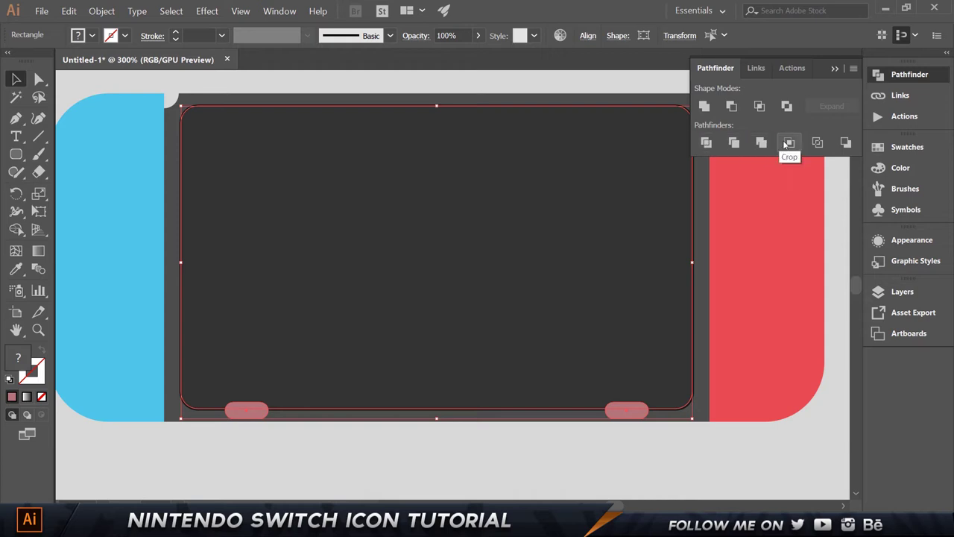
pyautogui.click(731, 106)
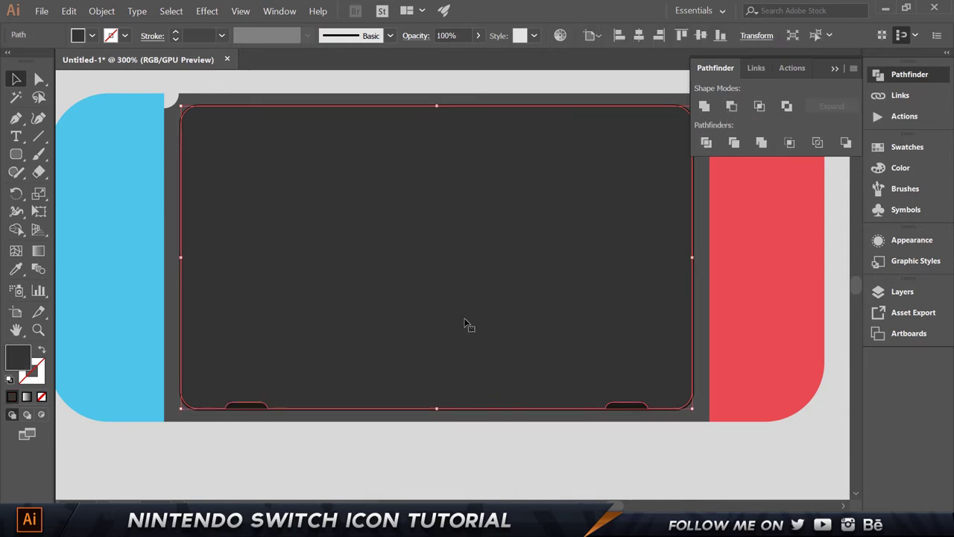
pyautogui.click(413, 447)
# Step: Try moving the notched dark grey screen shape away from the console, undo the move and deselect it
pyautogui.click(245, 394)
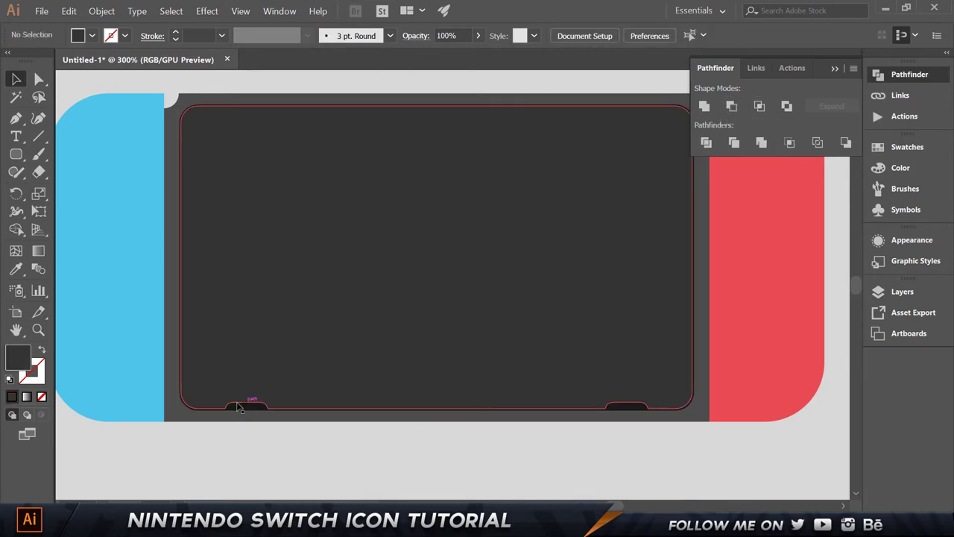
pyautogui.moveTo(268, 408); pyautogui.dragTo(313, 477)
pyautogui.hotkey('ctrl', 'z')
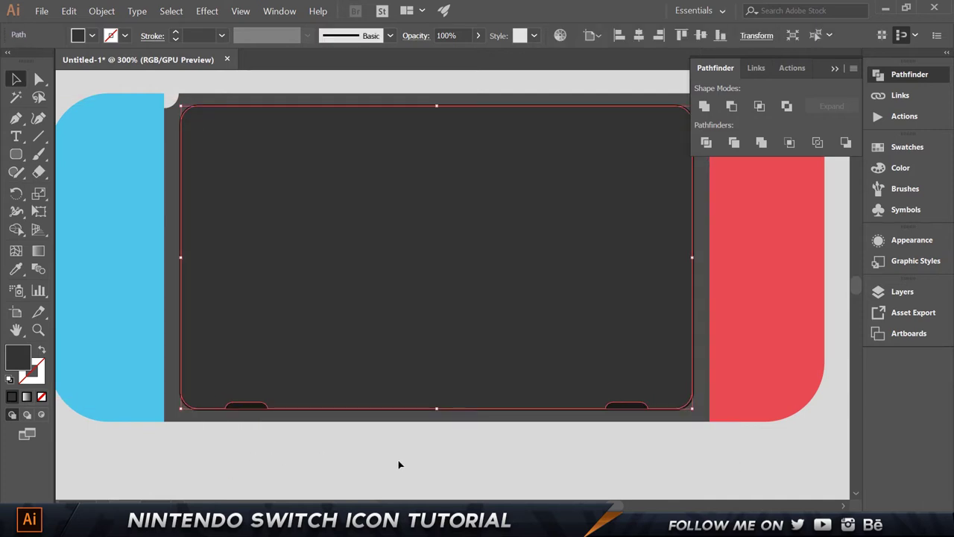
pyautogui.click(398, 462)
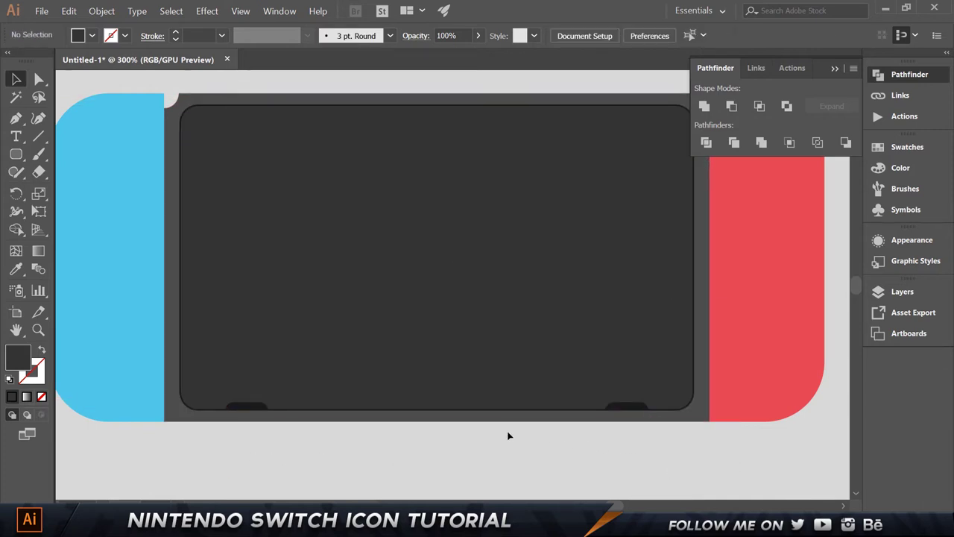
pyautogui.click(834, 69)
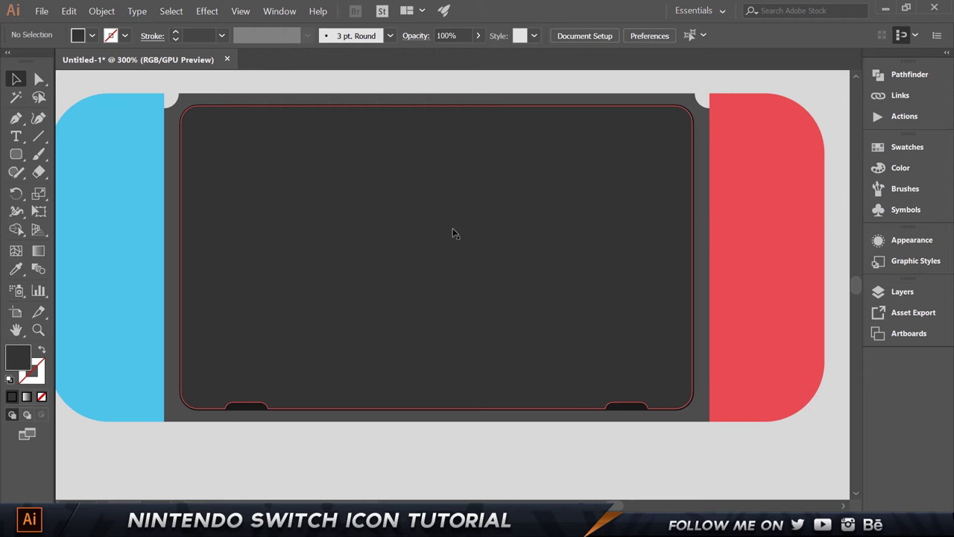
# Step: Create a plain rectangle with exact dimensions, slightly smaller than the dark grey screen, for the inner display area
pyautogui.keyDown('alt'); pyautogui.scroll(-2, 453, 234); pyautogui.keyUp('alt')
pyautogui.keyDown('alt'); pyautogui.scroll(1, 443, 256); pyautogui.keyUp('alt')
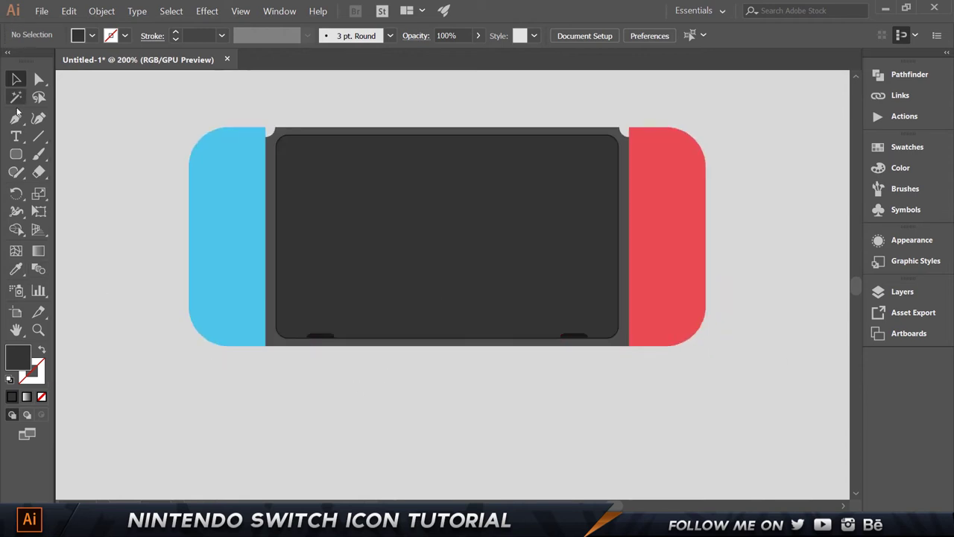
pyautogui.moveTo(16, 154); pyautogui.dragTo(75, 155)
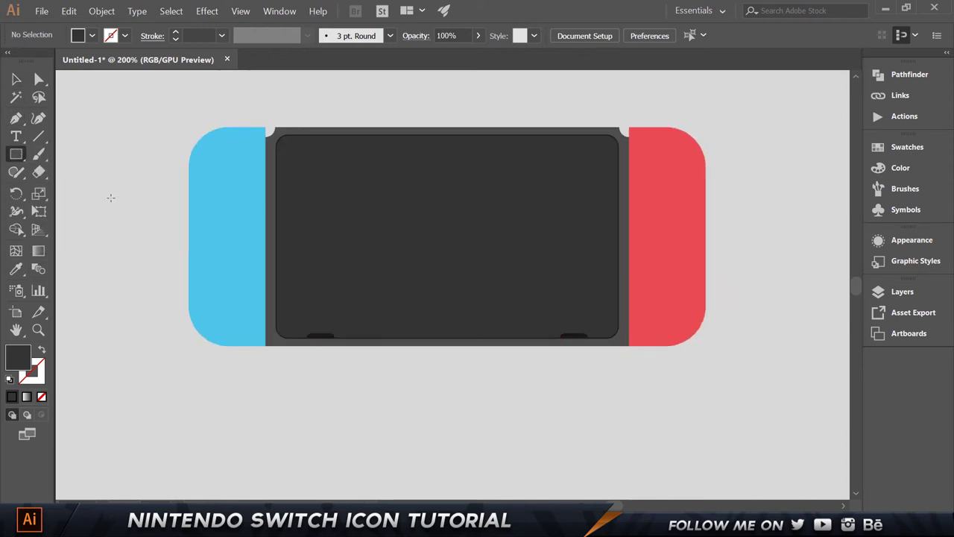
pyautogui.click(194, 299)
pyautogui.write('200')
pyautogui.press('Tab')
pyautogui.write('115')
pyautogui.press('Return')
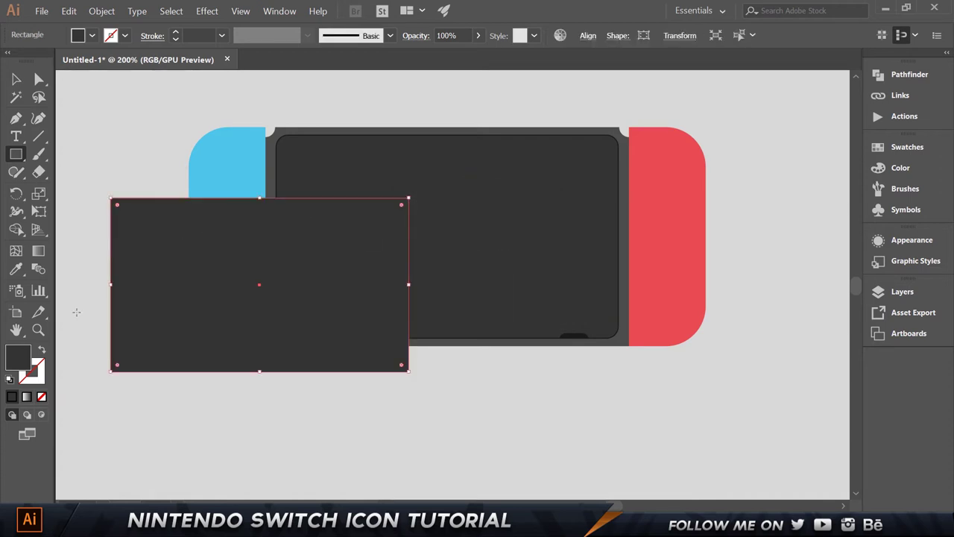
# Step: Set the inner display rectangle's fill colour to #1a1a1a
pyautogui.doubleClick(18, 356)
pyautogui.write('a')
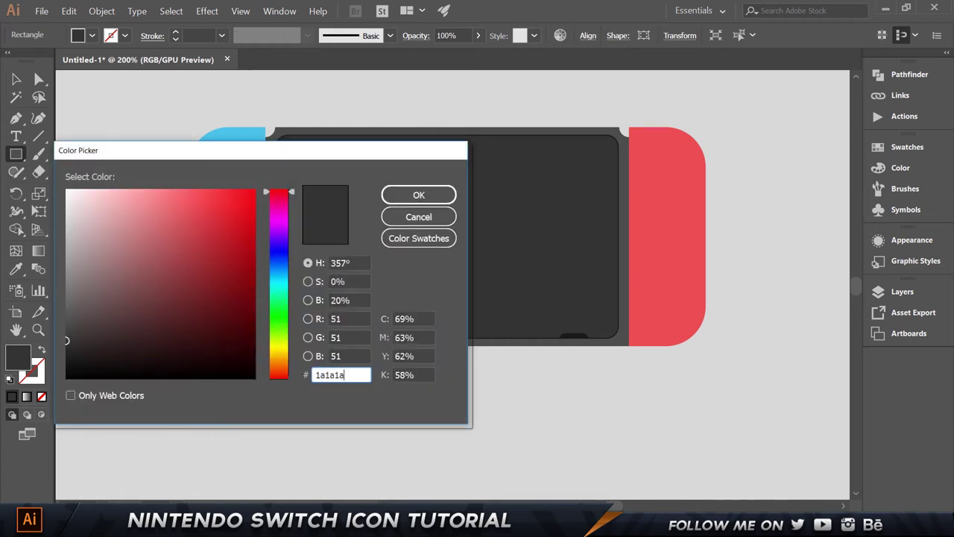
pyautogui.write('1a1a')
pyautogui.press('Return')
# Step: Align the inner display rectangle to the horizontal and vertical centre of the artboard and deselect it
pyautogui.click(588, 35)
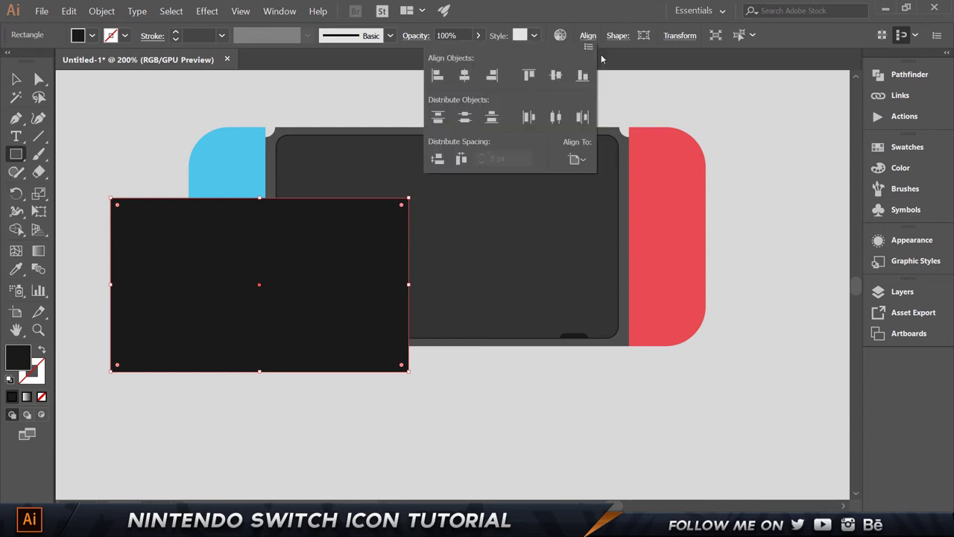
pyautogui.click(556, 75)
pyautogui.click(465, 75)
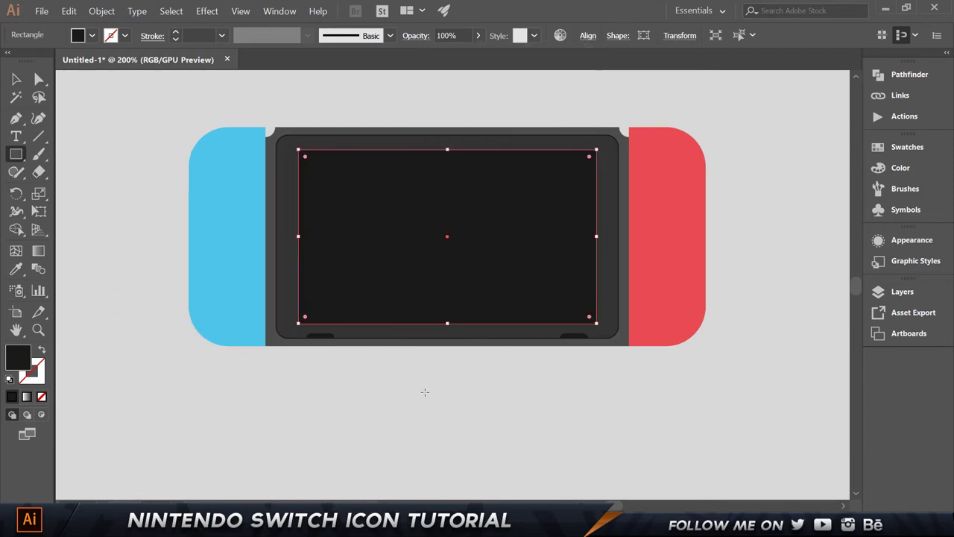
pyautogui.press('v')
pyautogui.click(420, 416)
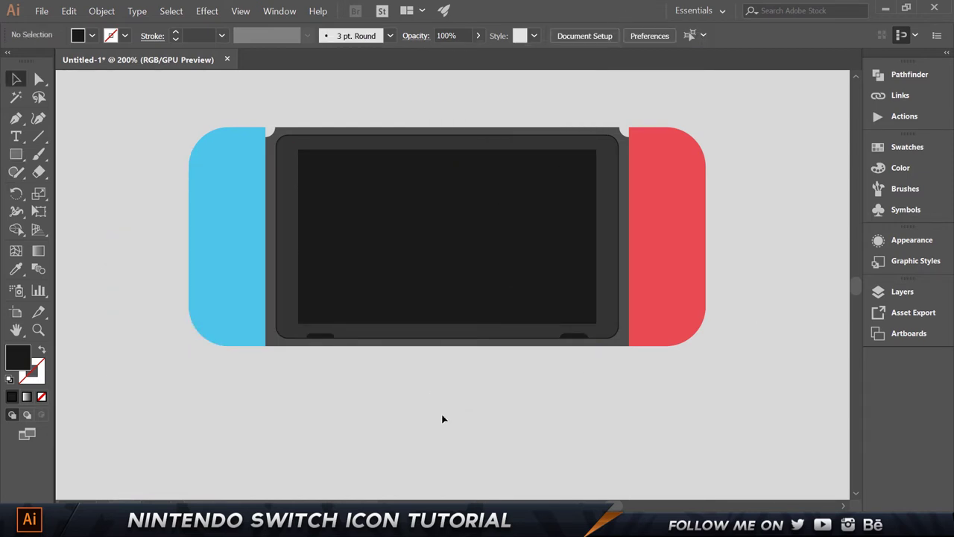
# Step: Create a tall narrow rectangle beside the blue controller, duplicate it toward the console and make the copy slightly narrower
pyautogui.press('m')
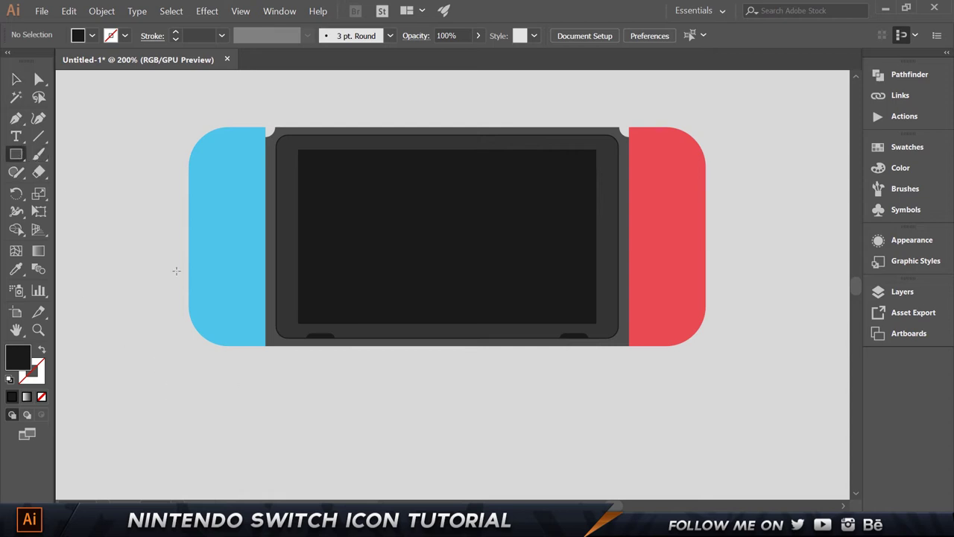
pyautogui.moveTo(98, 146); pyautogui.dragTo(182, 456)
pyautogui.press('v')
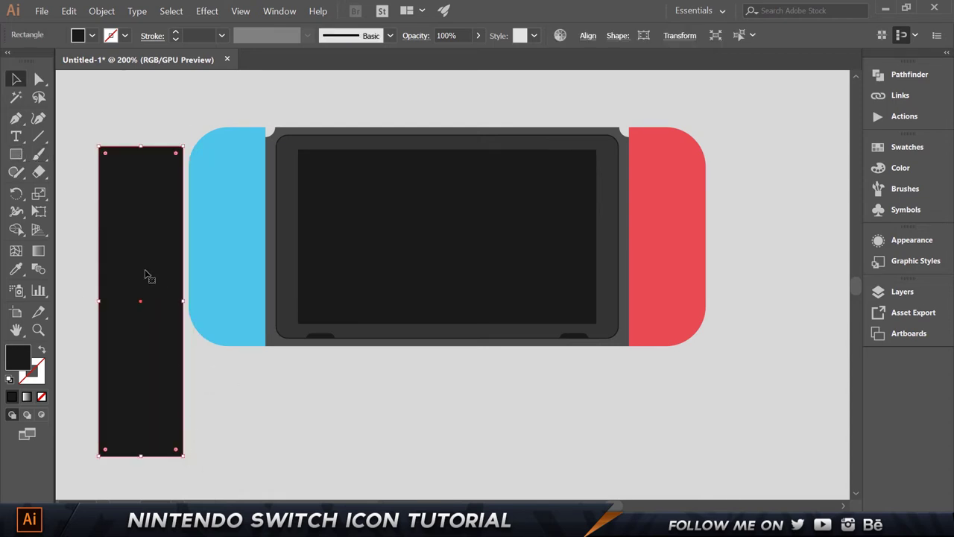
pyautogui.hotkey('ctrl', 'shift', 'a')
pyautogui.moveTo(154, 236); pyautogui.dragTo(265, 238)
pyautogui.moveTo(294, 301); pyautogui.dragTo(272, 301)
pyautogui.click(342, 409)
# Step: Fill both tall rectangles with white, #ffffff
pyautogui.click(237, 365)
pyautogui.keyDown('shift'); pyautogui.click(117, 379); pyautogui.keyUp('shift')
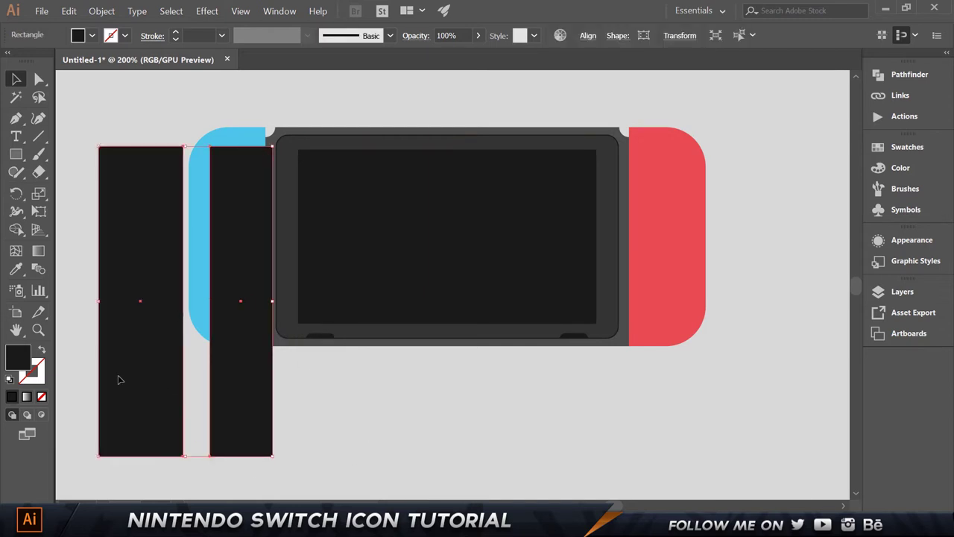
pyautogui.doubleClick(17, 358)
pyautogui.write('ffdee0')
pyautogui.write('ffffff')
pyautogui.click(419, 195)
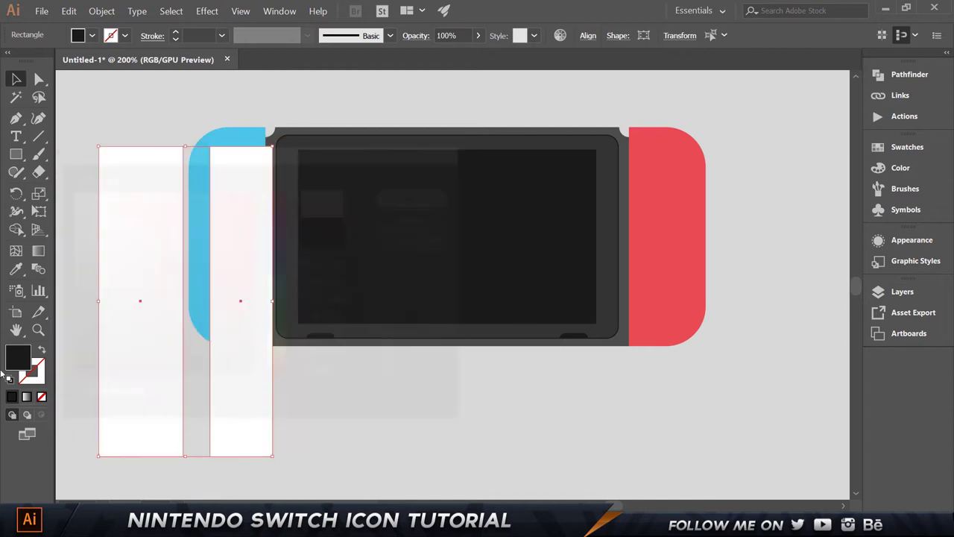
pyautogui.click(296, 350)
# Step: Move both white rectangles together over the part of the screen nearest the blue controller
pyautogui.click(161, 253)
pyautogui.keyDown('shift'); pyautogui.click(230, 237); pyautogui.keyUp('shift')
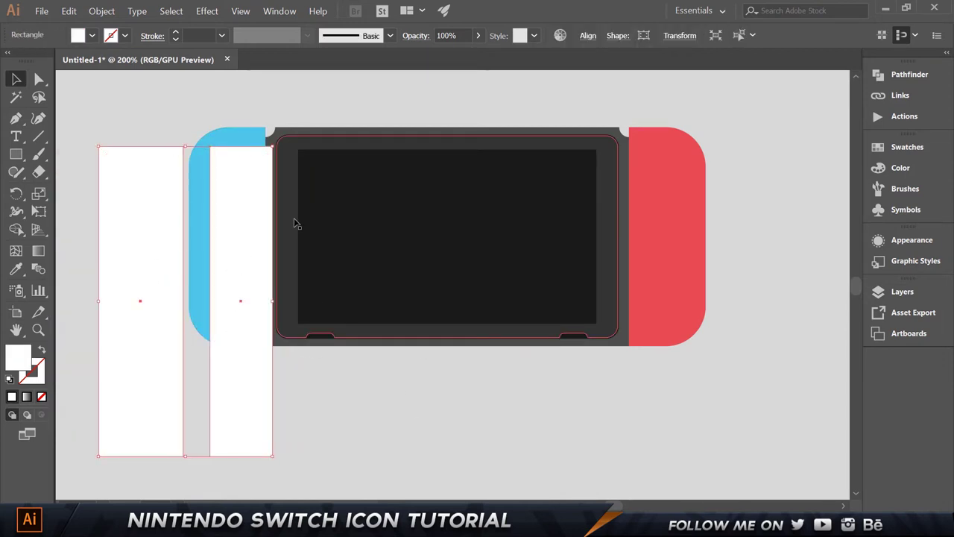
pyautogui.moveTo(145, 211); pyautogui.dragTo(293, 193)
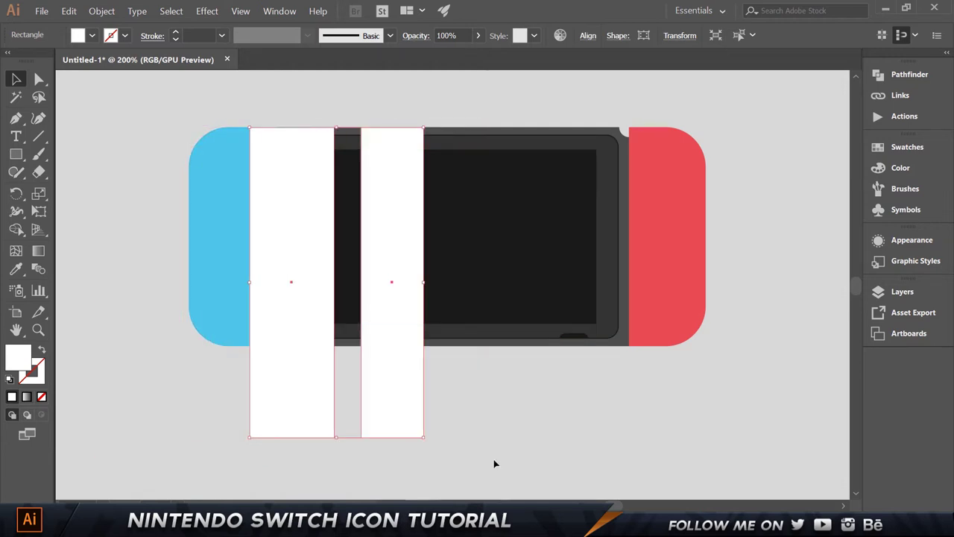
pyautogui.moveTo(408, 407); pyautogui.dragTo(442, 422)
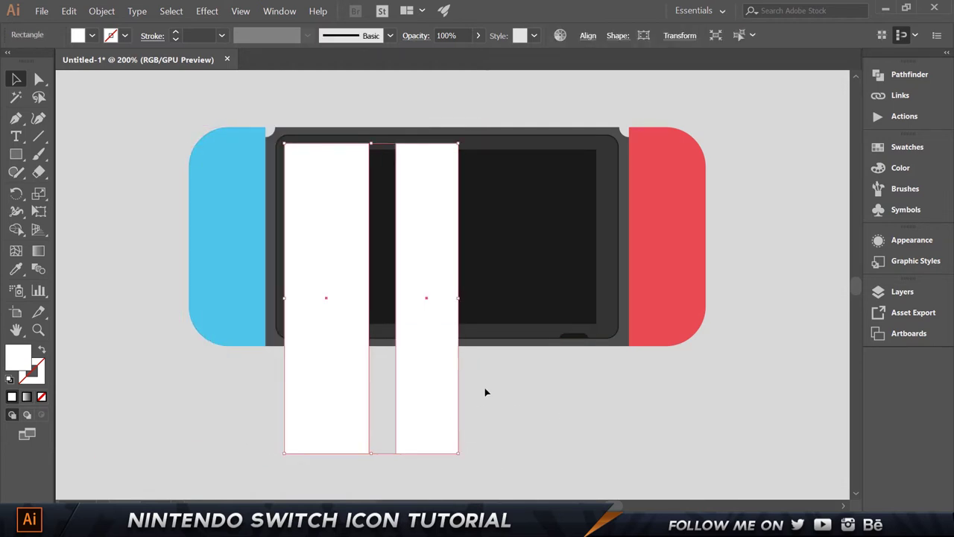
# Step: Rotate both white rectangles by -45° and lengthen them diagonally toward the red controller
pyautogui.click(17, 194)
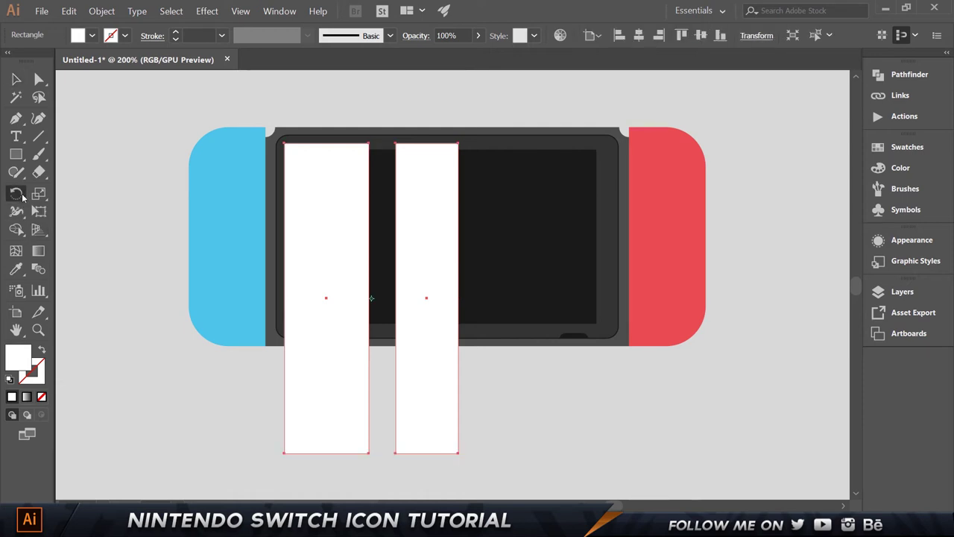
pyautogui.doubleClick(18, 194)
pyautogui.write('45')
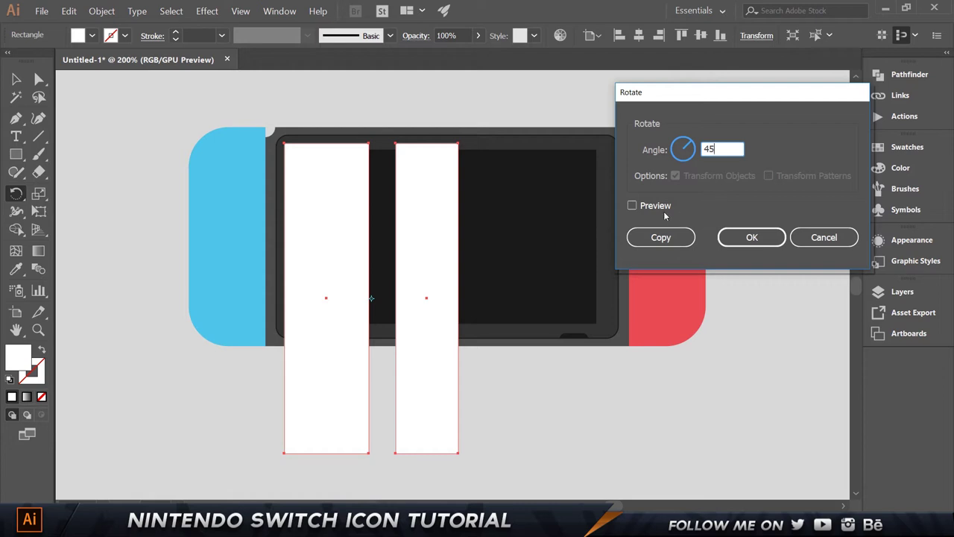
pyautogui.click(655, 205)
pyautogui.doubleClick(716, 149)
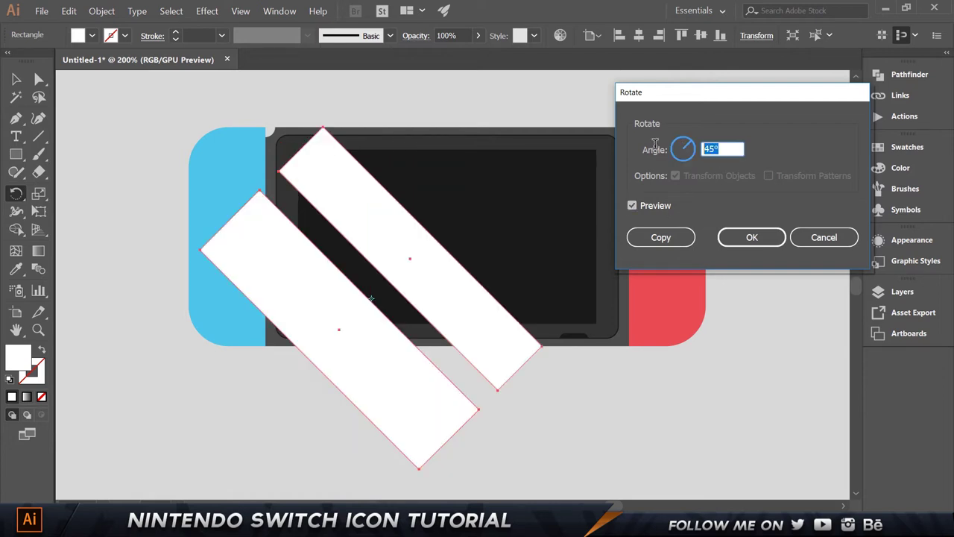
pyautogui.write('-45')
pyautogui.click(623, 144)
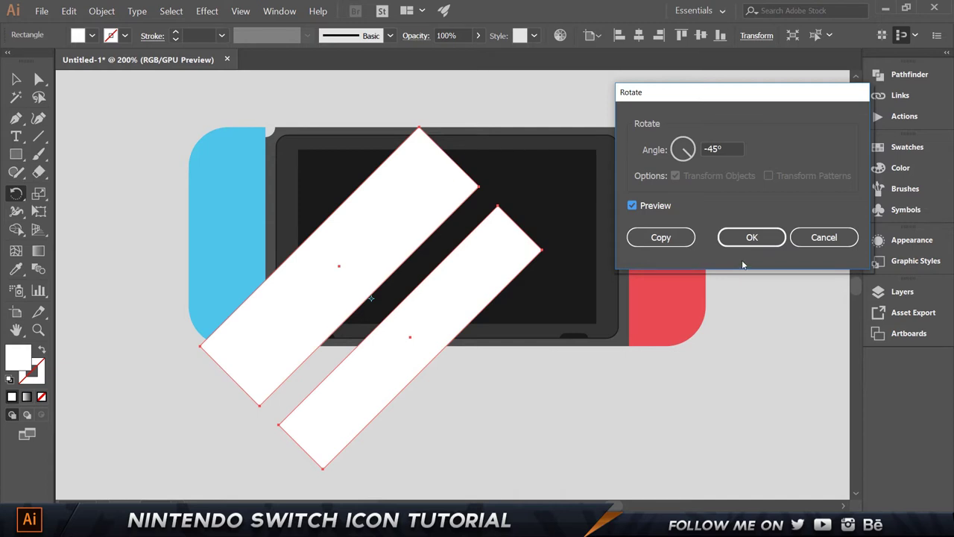
pyautogui.click(769, 240)
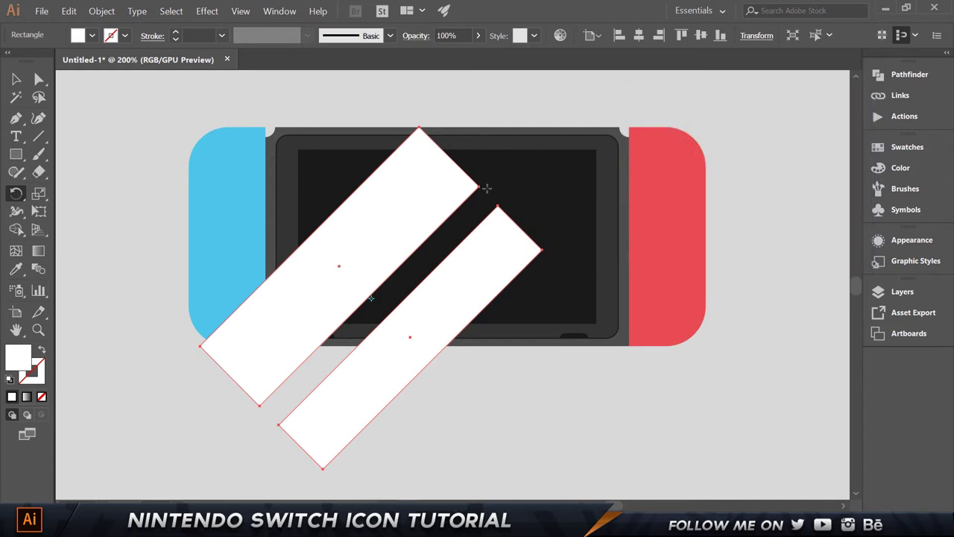
pyautogui.press('v')
pyautogui.moveTo(483, 191); pyautogui.dragTo(597, 110)
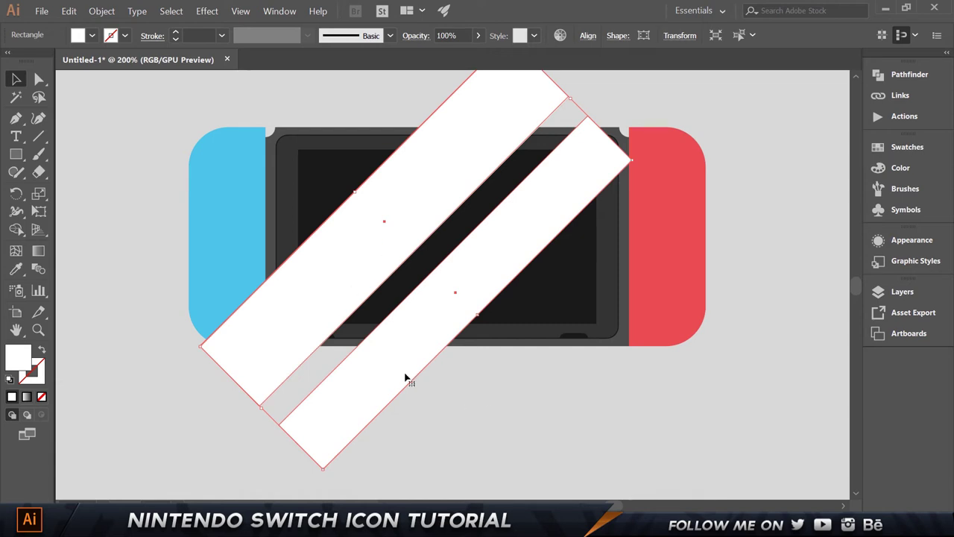
pyautogui.moveTo(408, 502)
pyautogui.mouseDown()
pyautogui.moveTo(322, 405)
pyautogui.moveTo(341, 319)
pyautogui.mouseUp()
pyautogui.keyDown('shift'); pyautogui.click(314, 172); pyautogui.keyUp('shift')
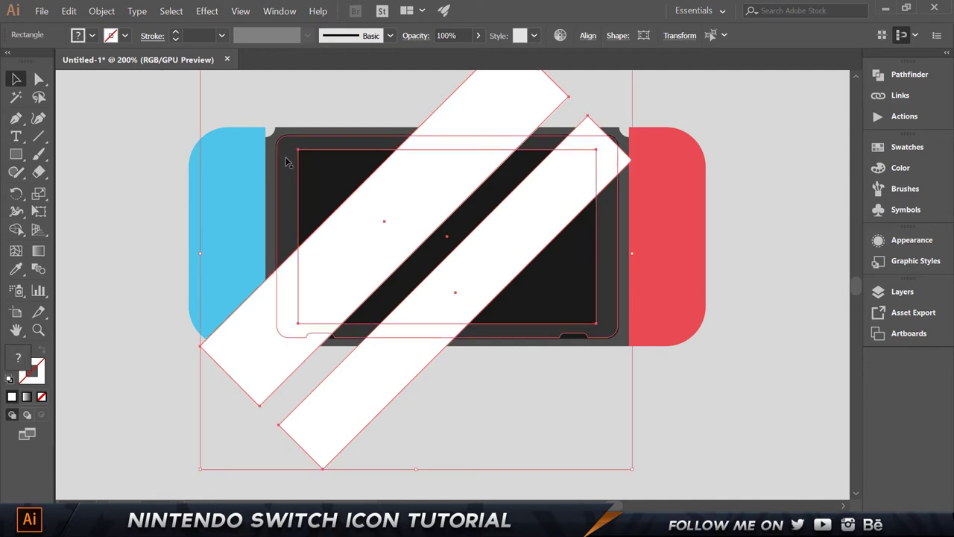
pyautogui.click(552, 324)
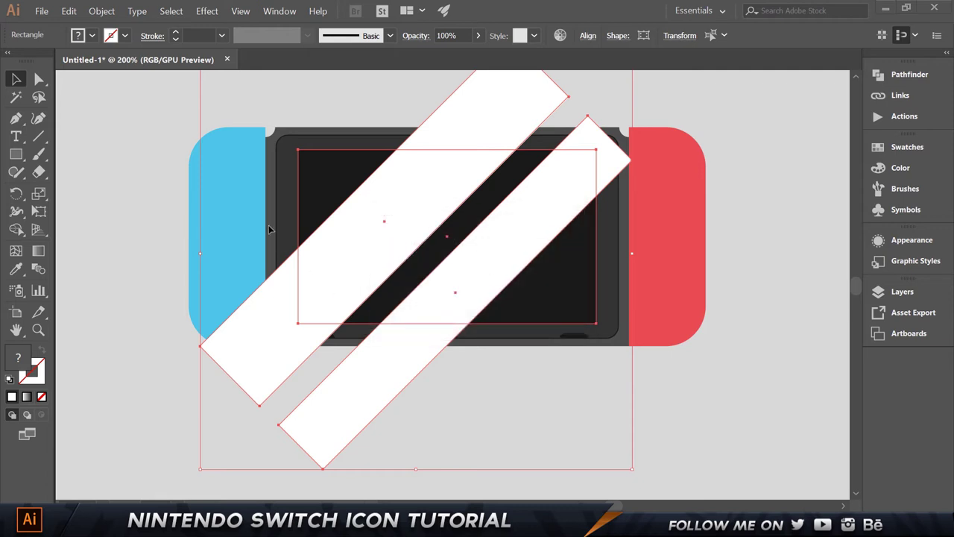
pyautogui.keyDown('shift'); pyautogui.click(290, 184); pyautogui.keyUp('shift')
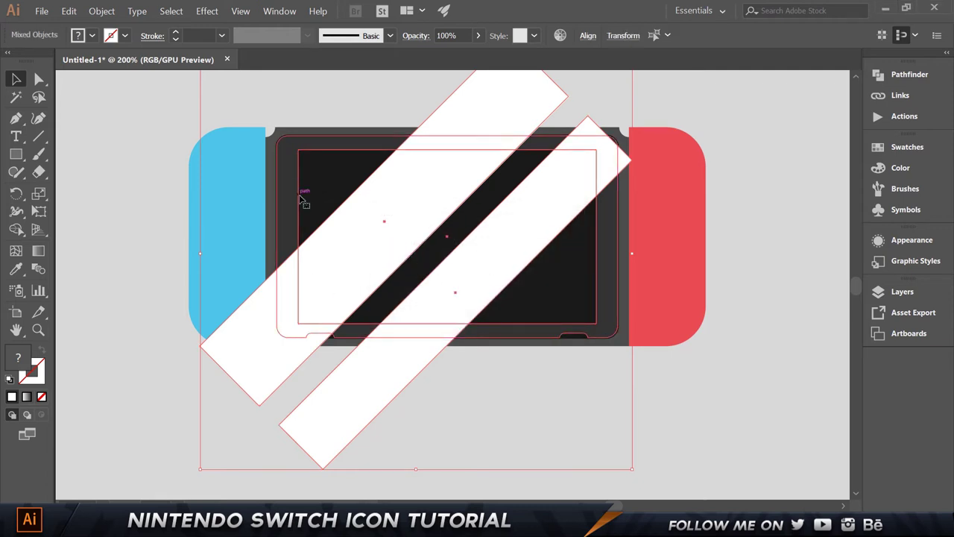
pyautogui.click(19, 230)
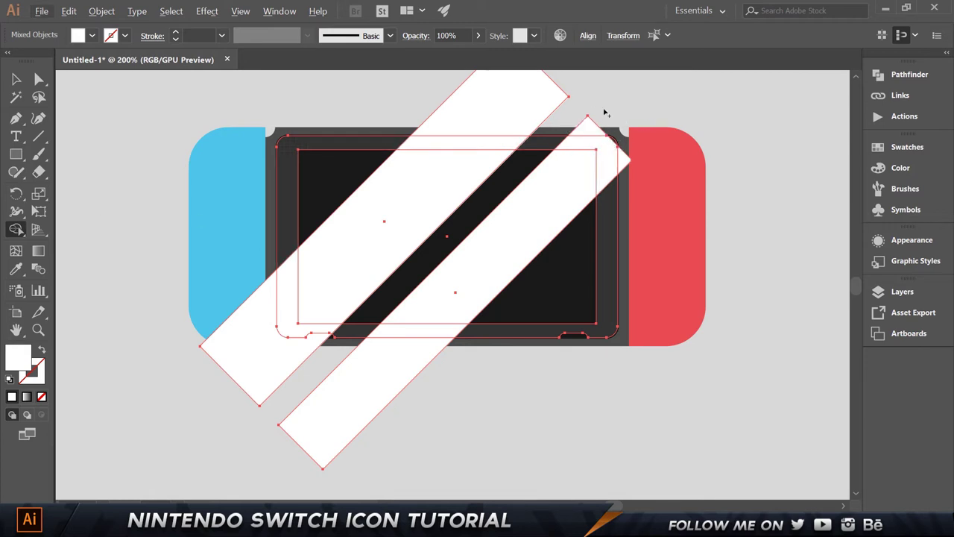
pyautogui.hotkey('alt', 'v')
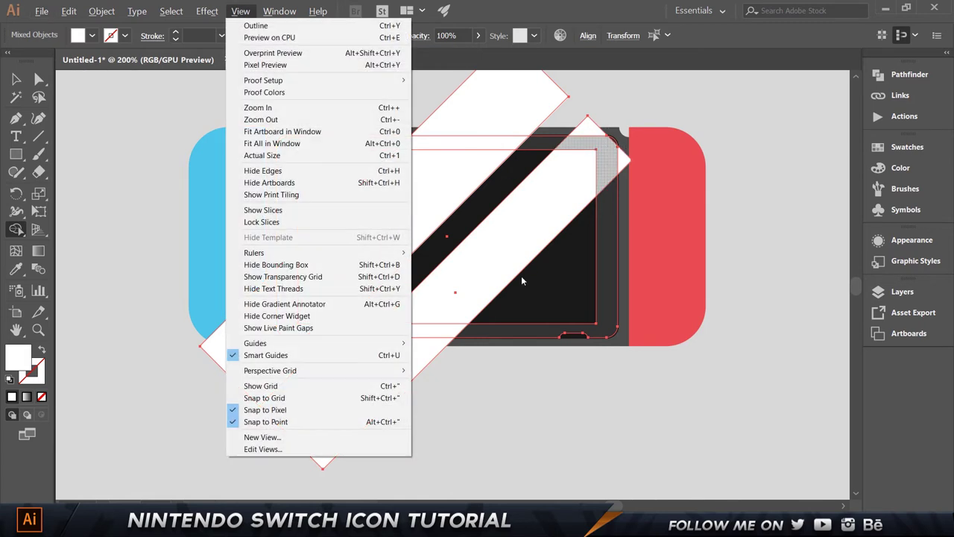
pyautogui.click(41, 10)
pyautogui.click(15, 78)
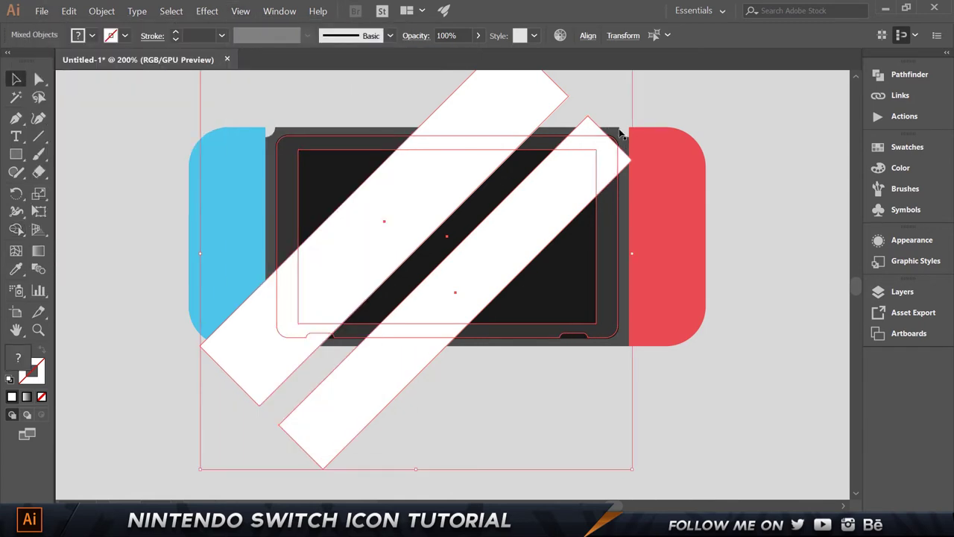
pyautogui.click(638, 129)
# Step: Lengthen both diagonal white stripes further and shift them toward the blue controller so they cross the whole screen height
pyautogui.click(552, 101)
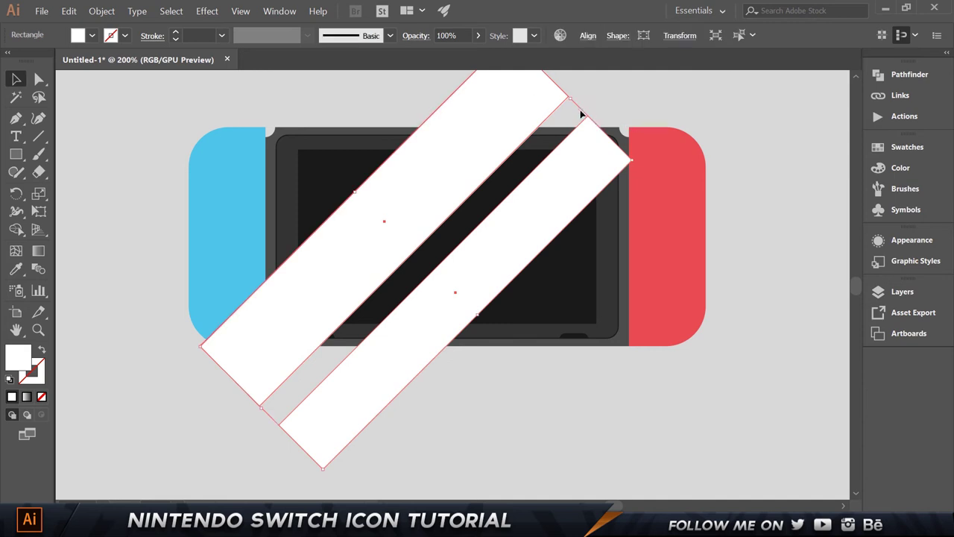
pyautogui.moveTo(569, 97); pyautogui.dragTo(596, 74)
pyautogui.scroll(2, 582, 124)
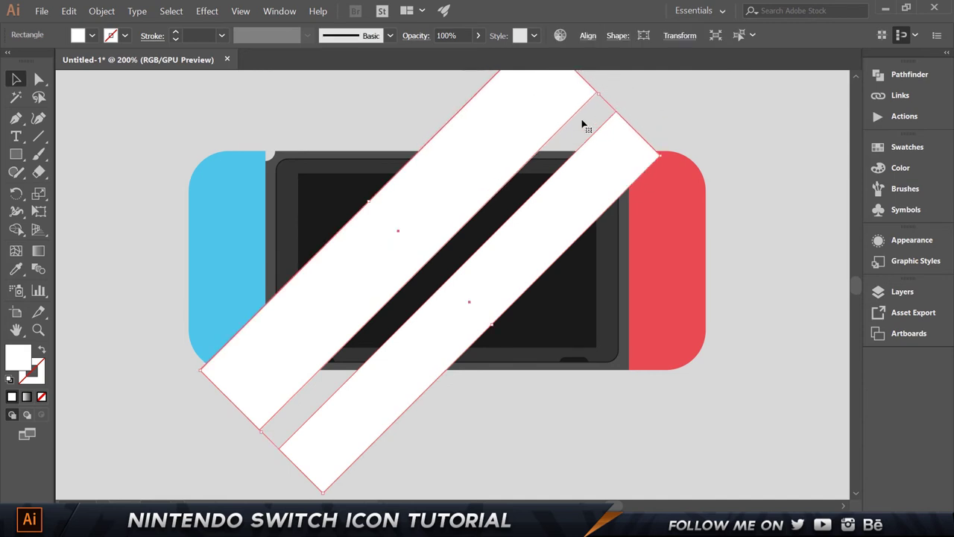
pyautogui.moveTo(444, 219); pyautogui.dragTo(396, 213)
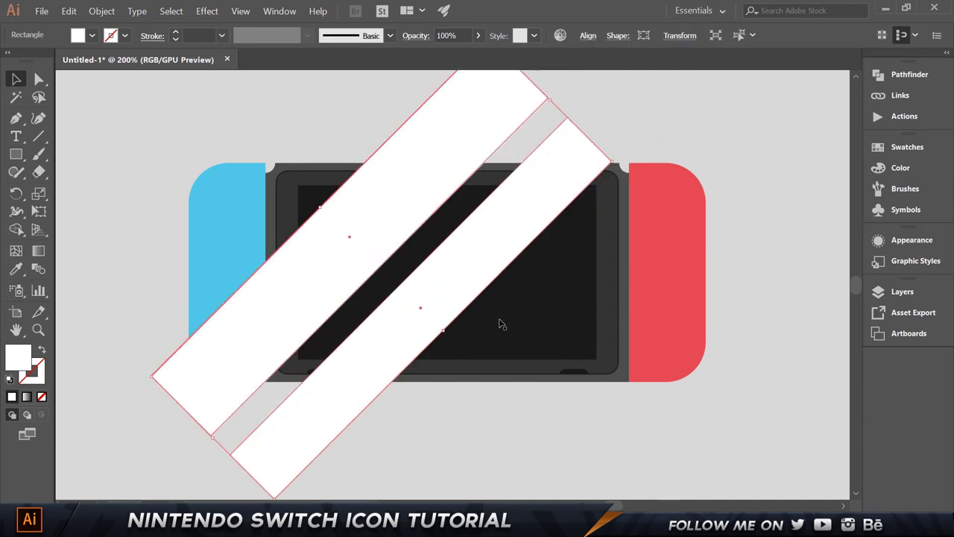
pyautogui.moveTo(496, 222); pyautogui.dragTo(487, 216)
pyautogui.click(411, 422)
# Step: Trim the ends of both white stripes that extend beyond the dark grey screen shape with the Shape Builder tool
pyautogui.click(367, 221)
pyautogui.keyDown('shift'); pyautogui.click(278, 198); pyautogui.keyUp('shift')
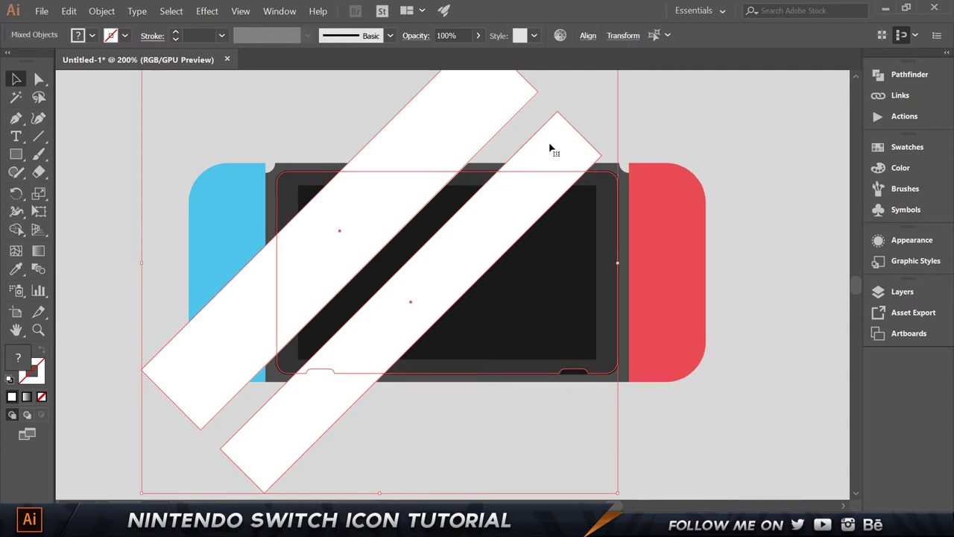
pyautogui.hotkey('shift', 'm')
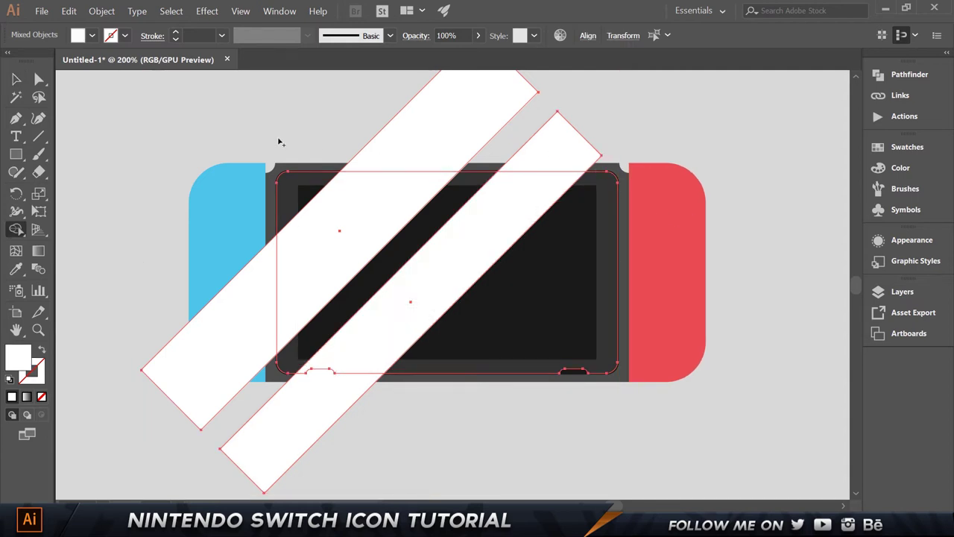
pyautogui.keyDown('alt'); pyautogui.click(563, 143); pyautogui.keyUp('alt')
pyautogui.keyDown('alt'); pyautogui.click(437, 124); pyautogui.keyUp('alt')
pyautogui.keyDown('alt'); pyautogui.click(245, 336); pyautogui.keyUp('alt')
pyautogui.keyDown('alt'); pyautogui.click(317, 428); pyautogui.keyUp('alt')
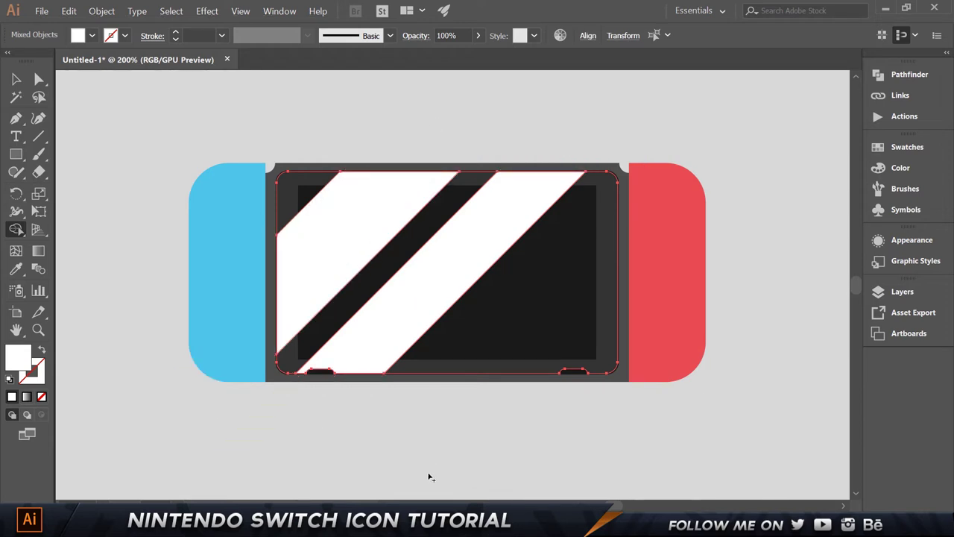
pyautogui.press('v')
pyautogui.click(368, 428)
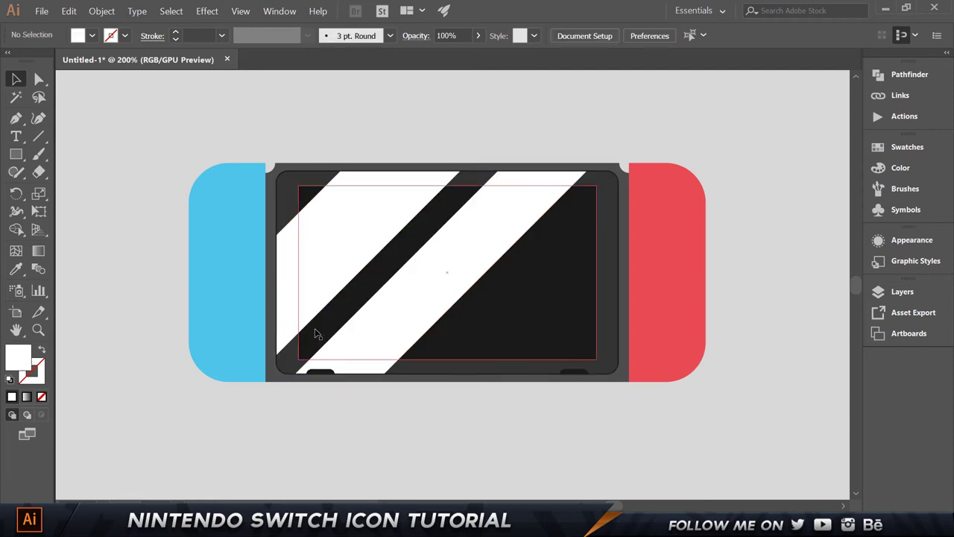
# Step: Set the opacity of the white stripe group to 10% and deselect it
pyautogui.click(339, 224)
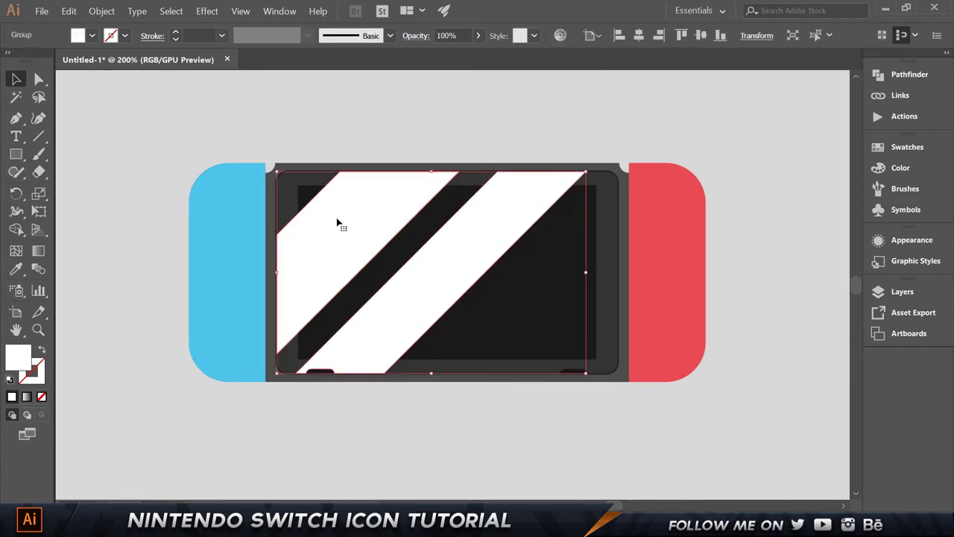
pyautogui.click(910, 240)
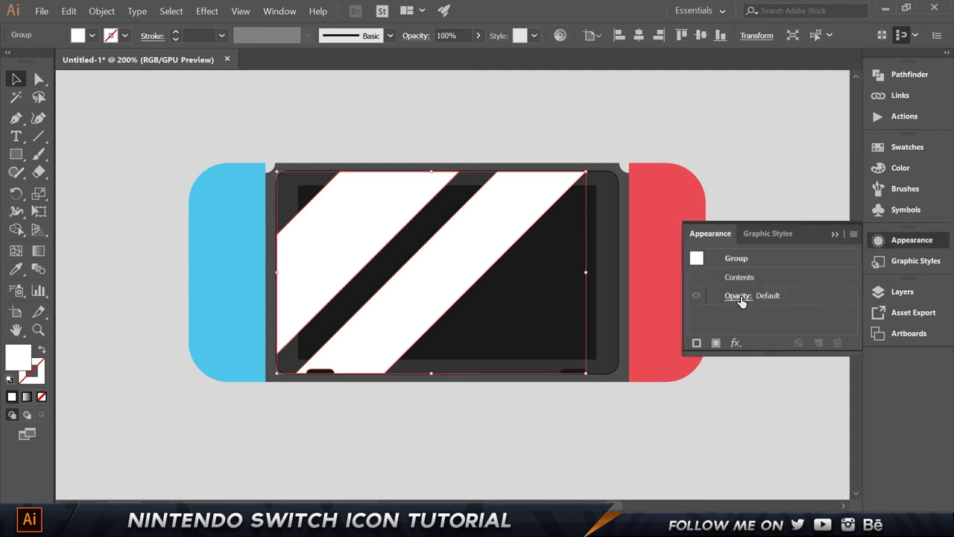
pyautogui.click(741, 296)
pyautogui.write('10')
pyautogui.press('Return')
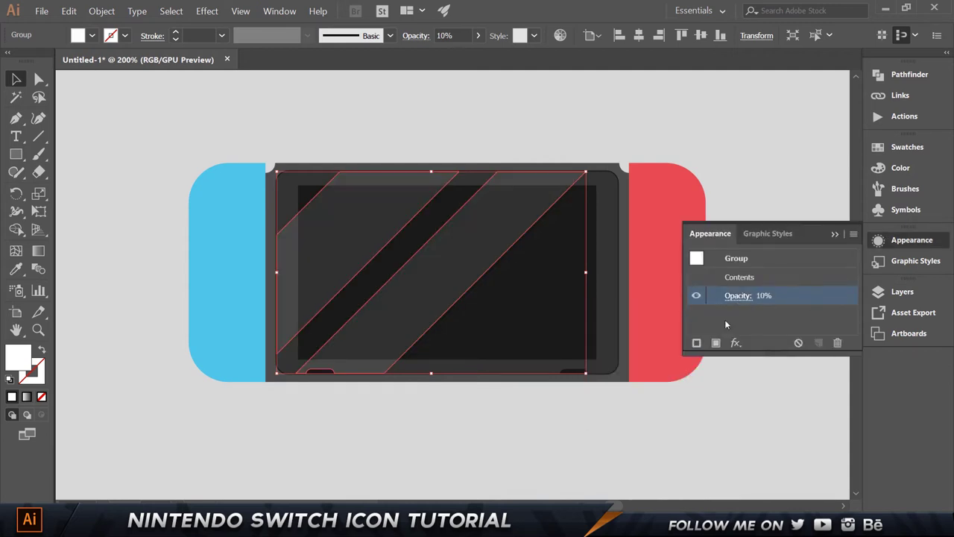
pyautogui.click(738, 127)
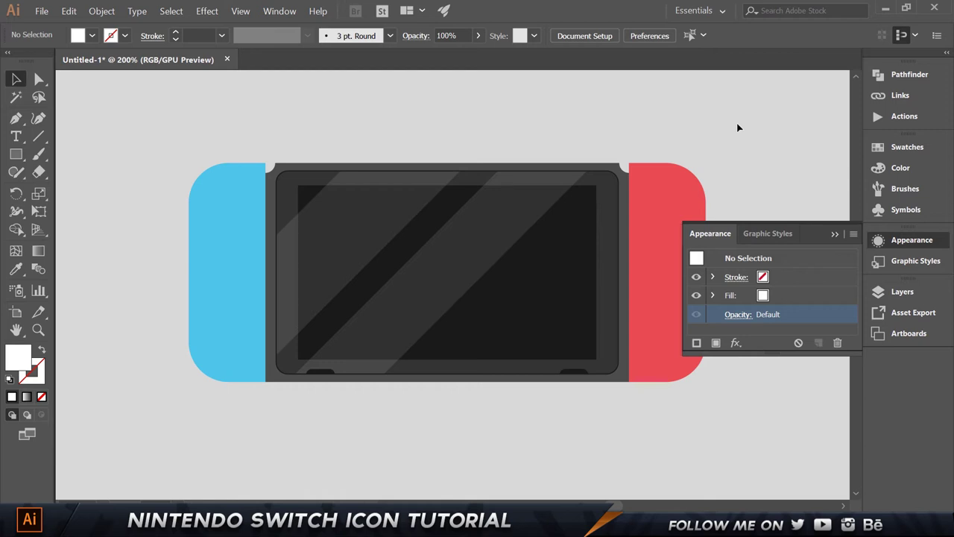
pyautogui.click(835, 234)
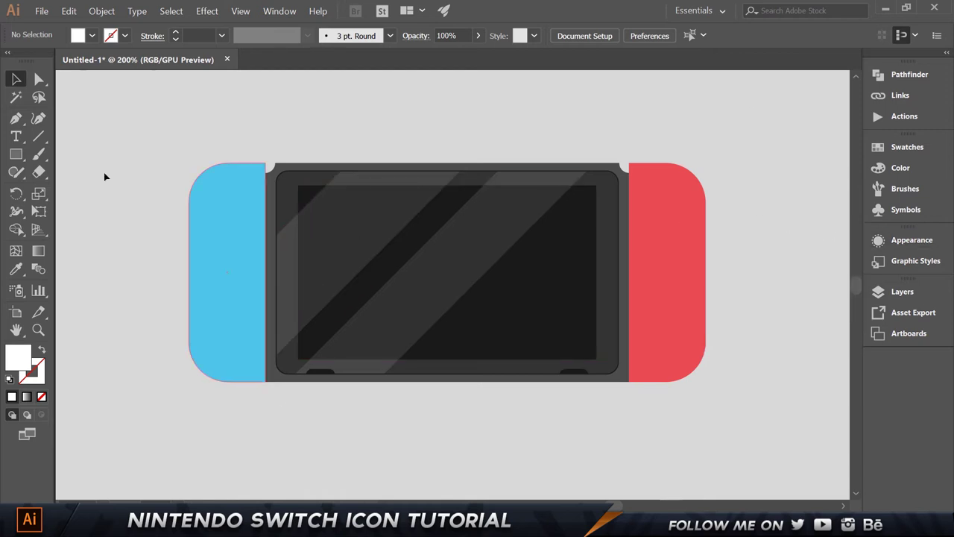
# Step: Duplicate the blue controller in place and nudge the copy slightly upward
pyautogui.scroll(1, 183, 245)
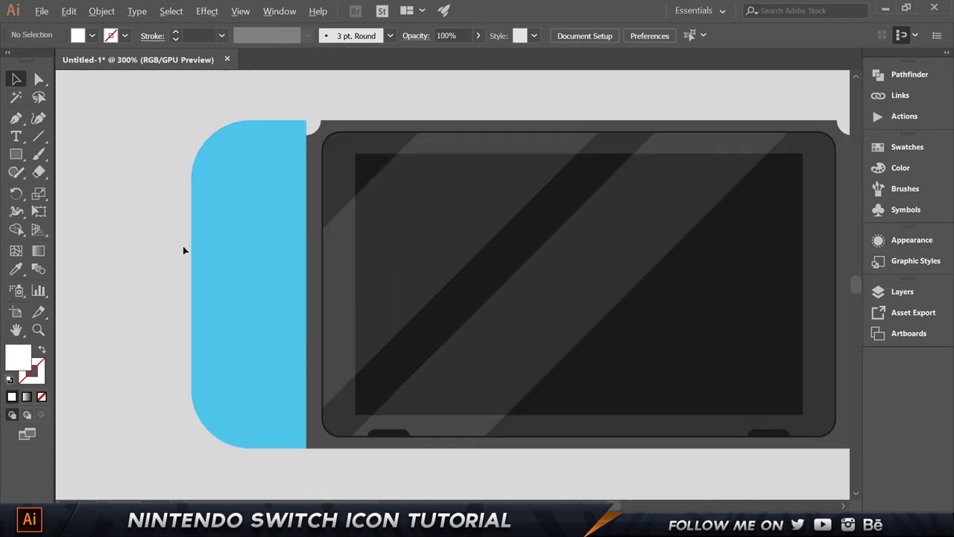
pyautogui.click(253, 228)
pyautogui.press('a')
pyautogui.press('v')
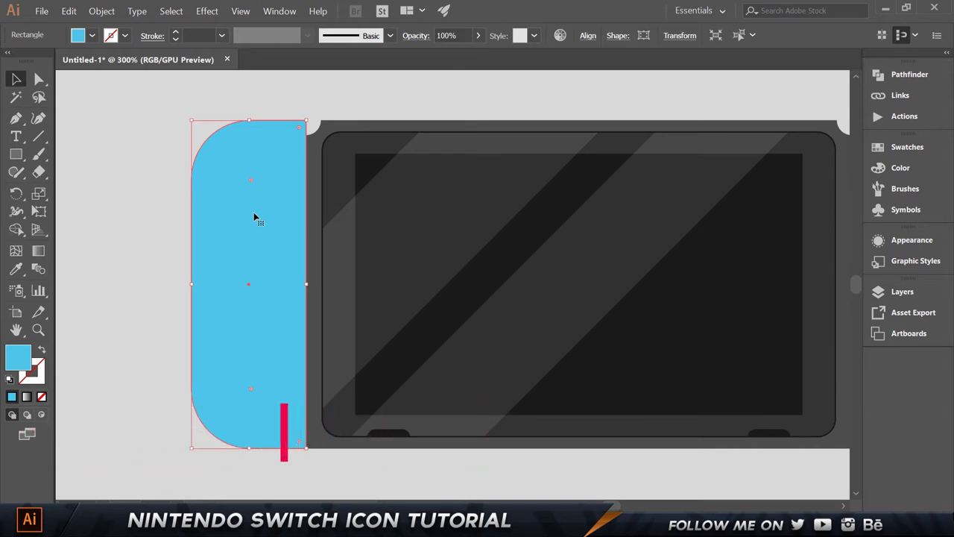
pyautogui.press('Up')
pyautogui.press('Up')
pyautogui.press('Up')
pyautogui.press('Up')
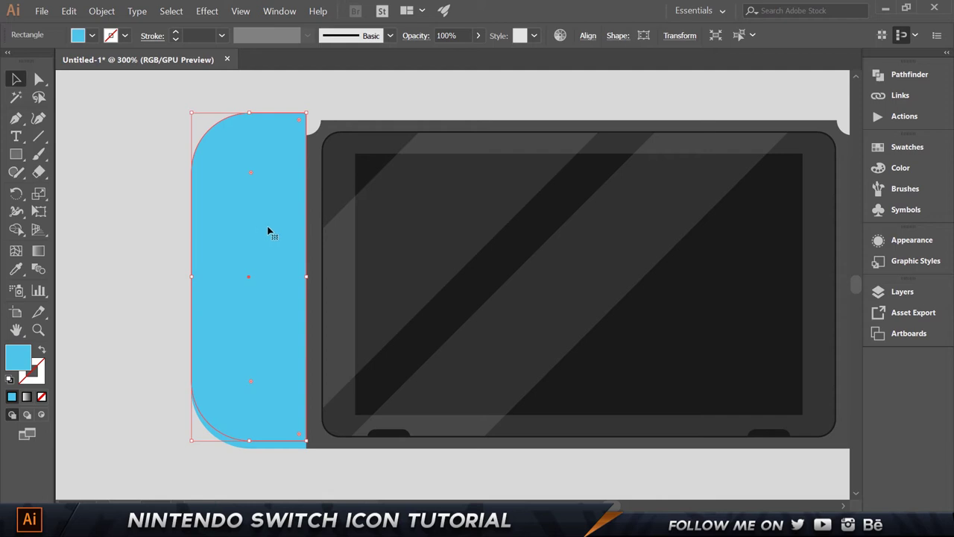
# Step: Try to cut the raised copy out of the original blue controller with the Minus Front operation
pyautogui.hotkey('ctrl', '[')
pyautogui.keyDown('shift'); pyautogui.click(339, 412); pyautogui.keyUp('shift')
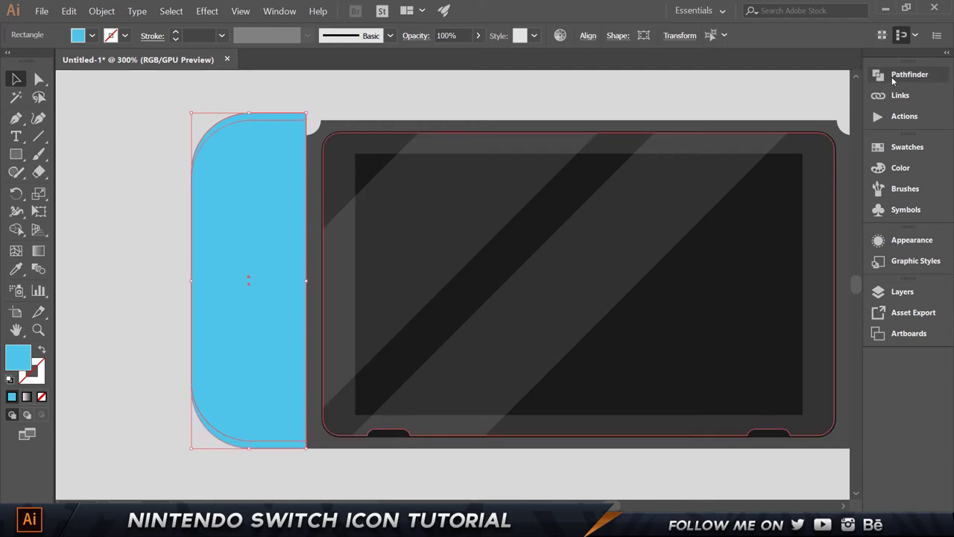
pyautogui.click(892, 76)
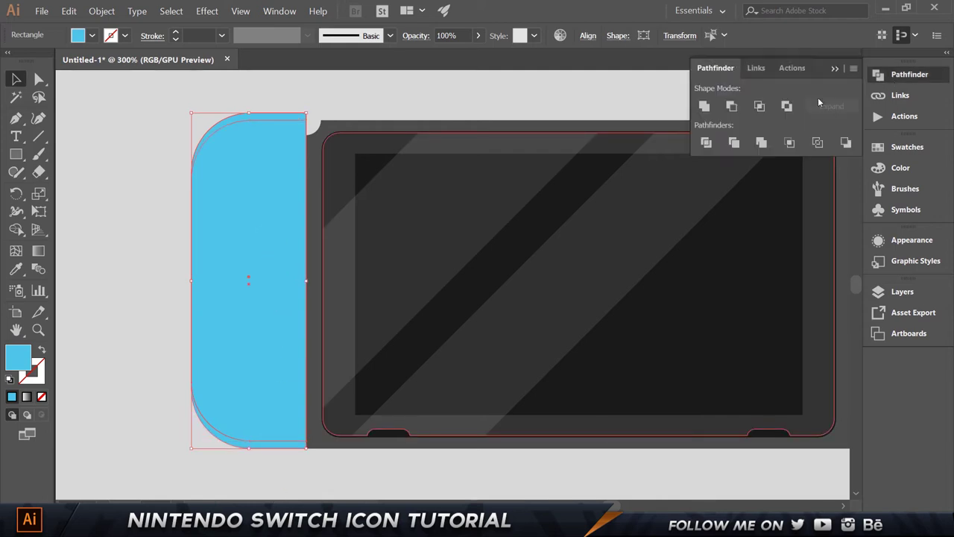
pyautogui.click(731, 106)
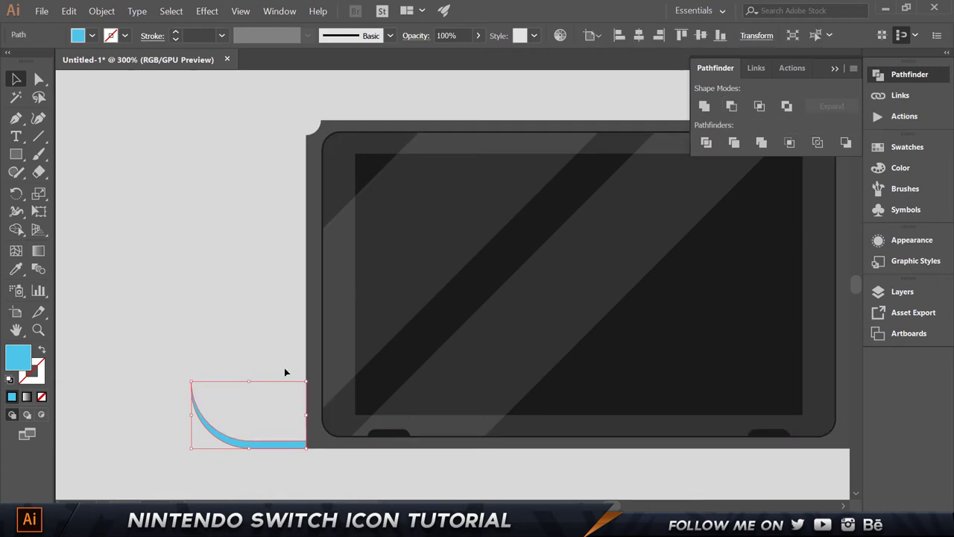
pyautogui.hotkey('ctrl', 'z')
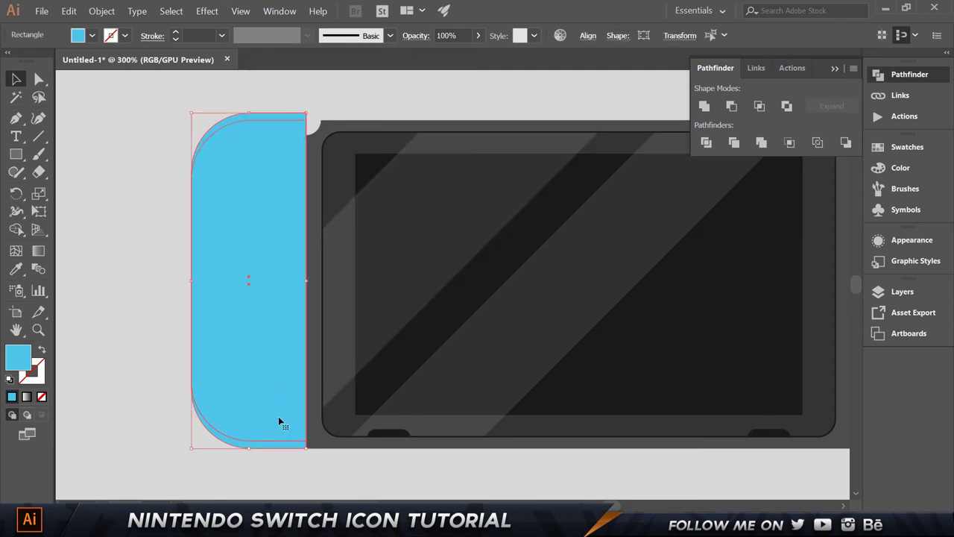
# Step: Paste another copy of the original blue controller behind it, keeping the raised copy offset slightly upward
pyautogui.click(275, 485)
pyautogui.click(258, 449)
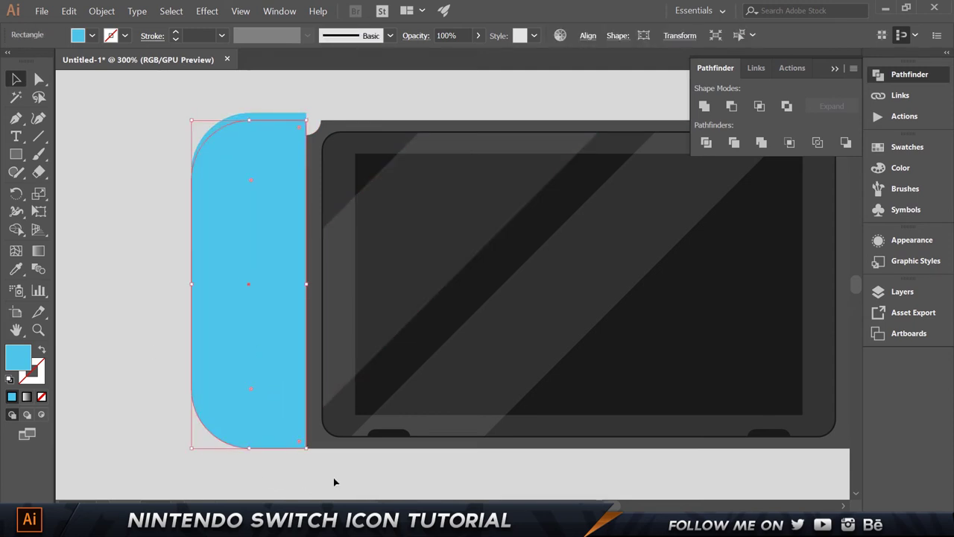
pyautogui.hotkey('ctrl', 'shift', 'b')
pyautogui.hotkey('ctrl', 'shift', 'b')
pyautogui.click(399, 90)
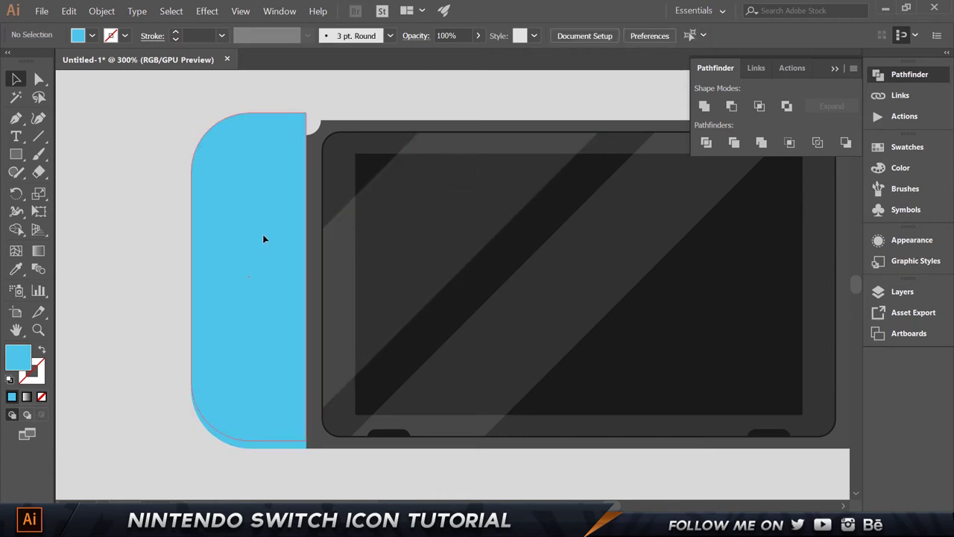
pyautogui.moveTo(215, 245); pyautogui.dragTo(488, 258)
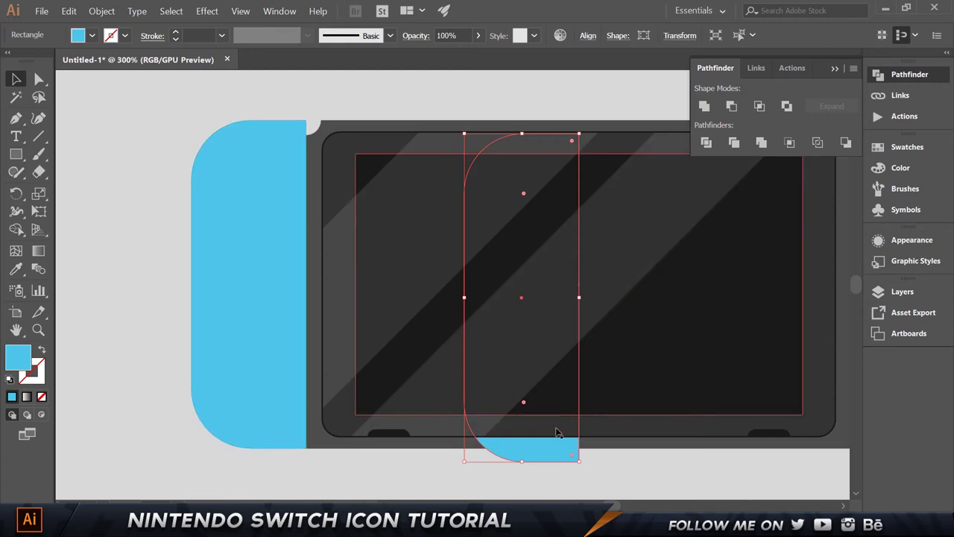
pyautogui.moveTo(548, 455); pyautogui.dragTo(276, 434)
# Step: Subtract the raised copy from one blue controller shape with Minus Front, leaving a thin strip along the controller's lower edge
pyautogui.click(349, 100)
pyautogui.click(286, 126)
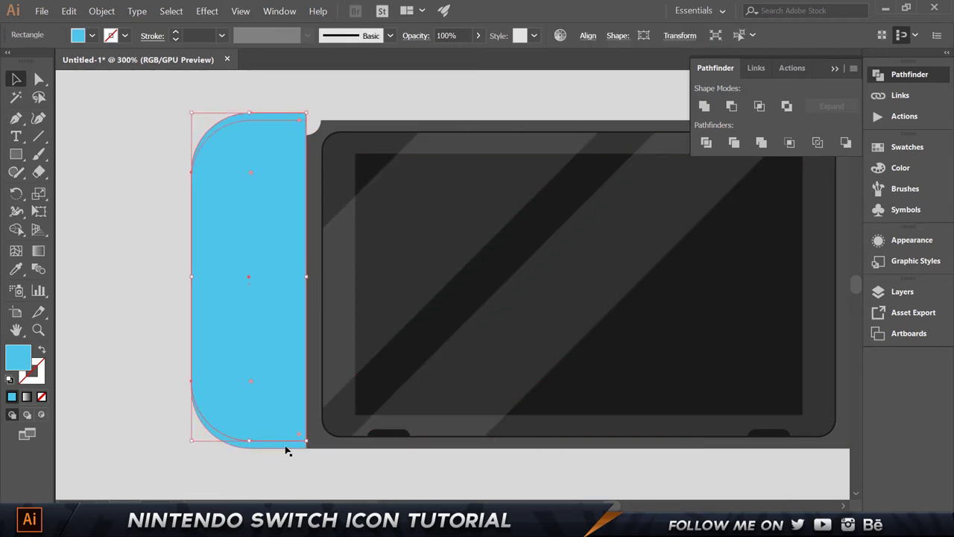
pyautogui.click(732, 106)
pyautogui.click(356, 107)
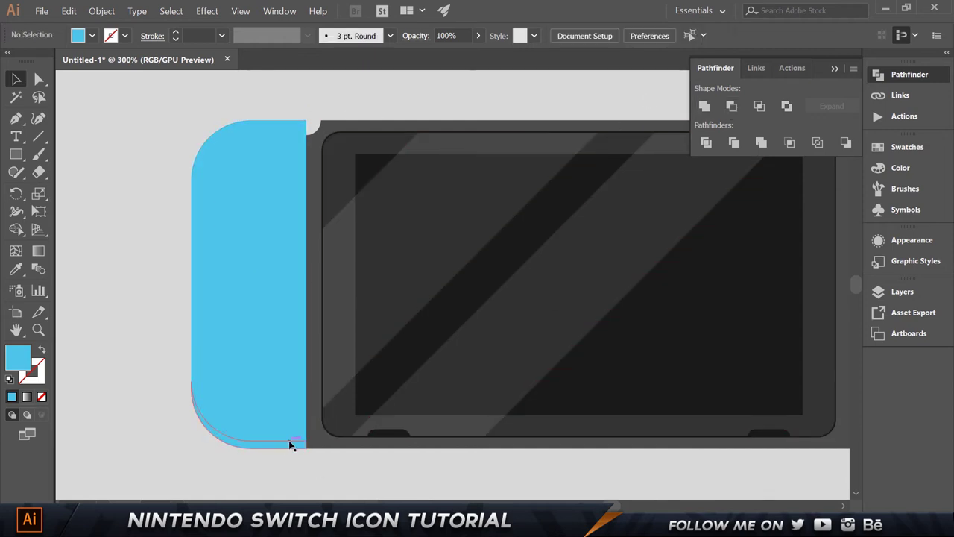
pyautogui.moveTo(286, 379); pyautogui.dragTo(248, 322)
pyautogui.hotkey('ctrl', 'z')
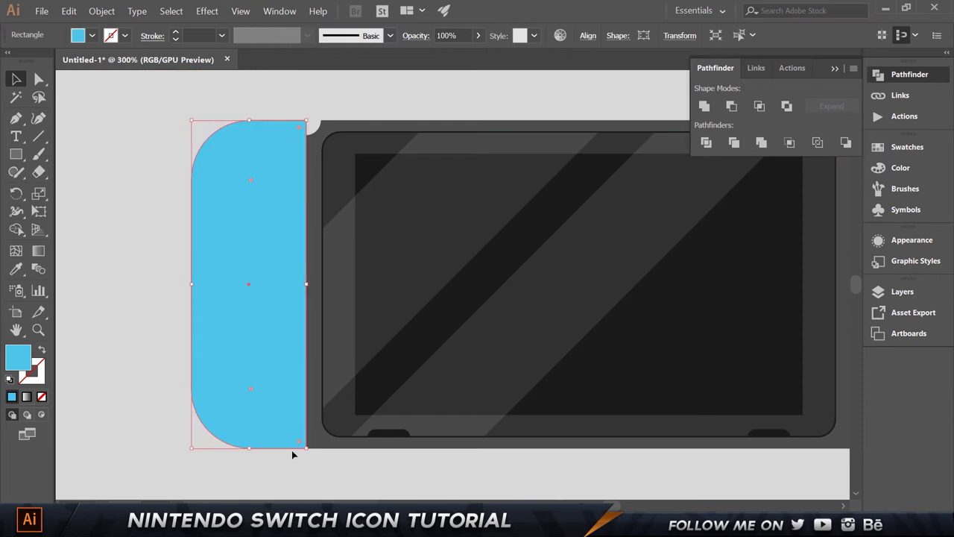
# Step: Fill the strip along the blue controller's lower edge with the darker blue 2CB8DE and deselect it
pyautogui.click(278, 441)
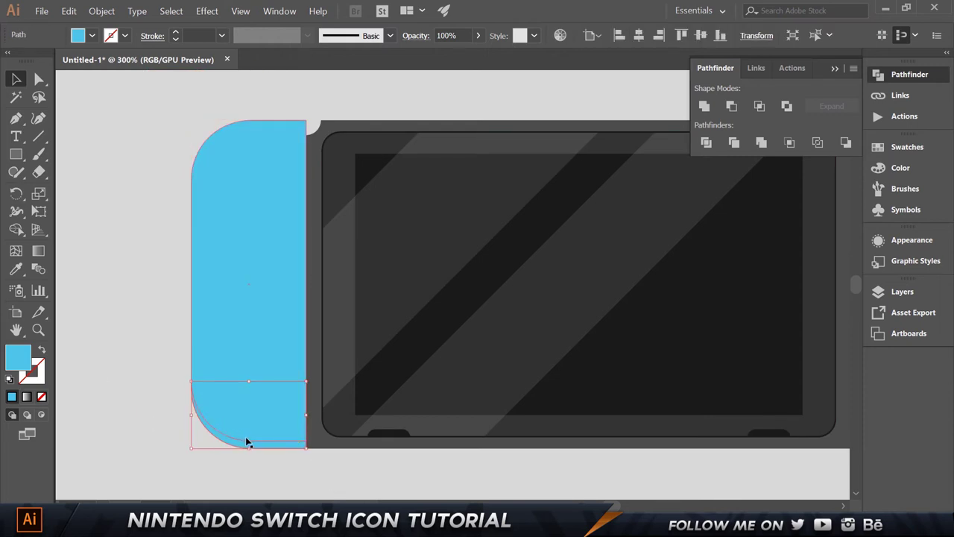
pyautogui.doubleClick(26, 360)
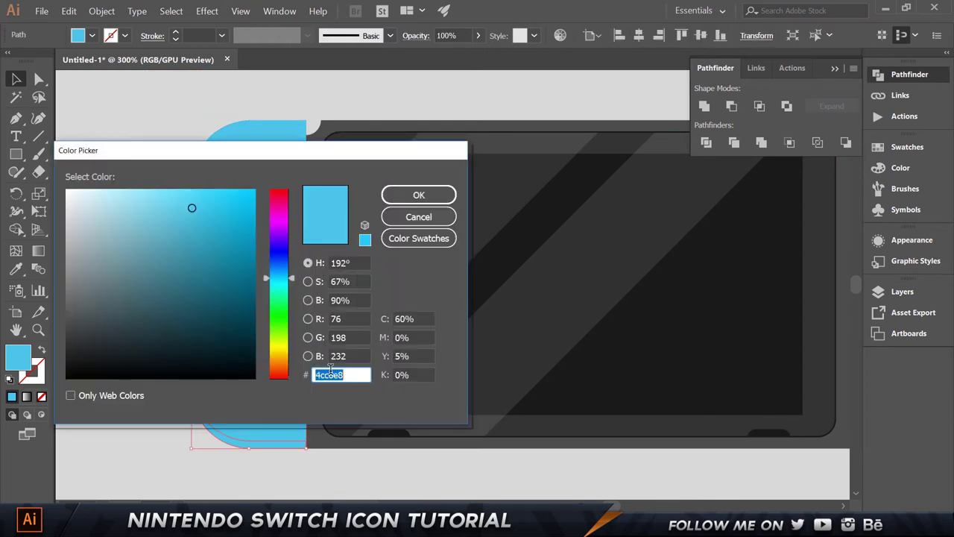
pyautogui.write('2CB8DE')
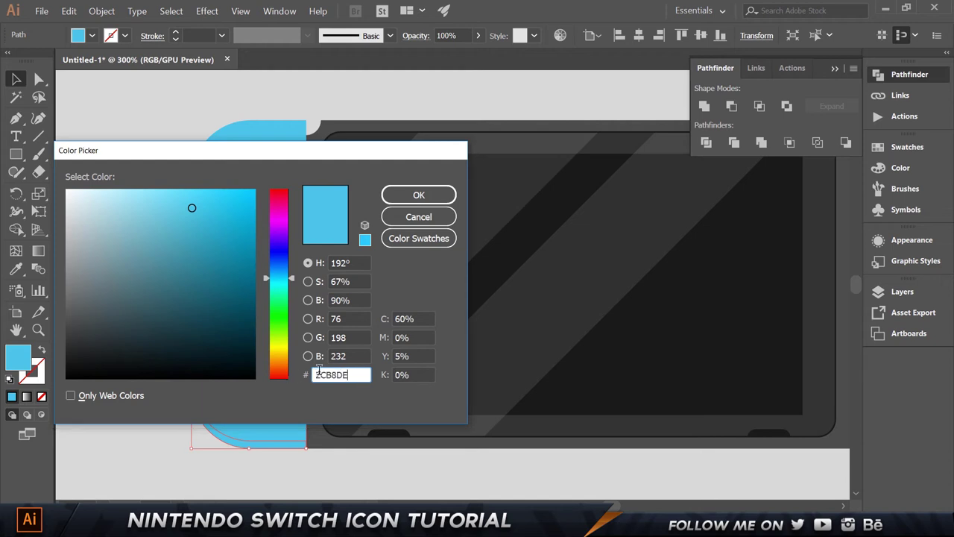
pyautogui.press('Tab')
pyautogui.click(409, 196)
pyautogui.click(271, 482)
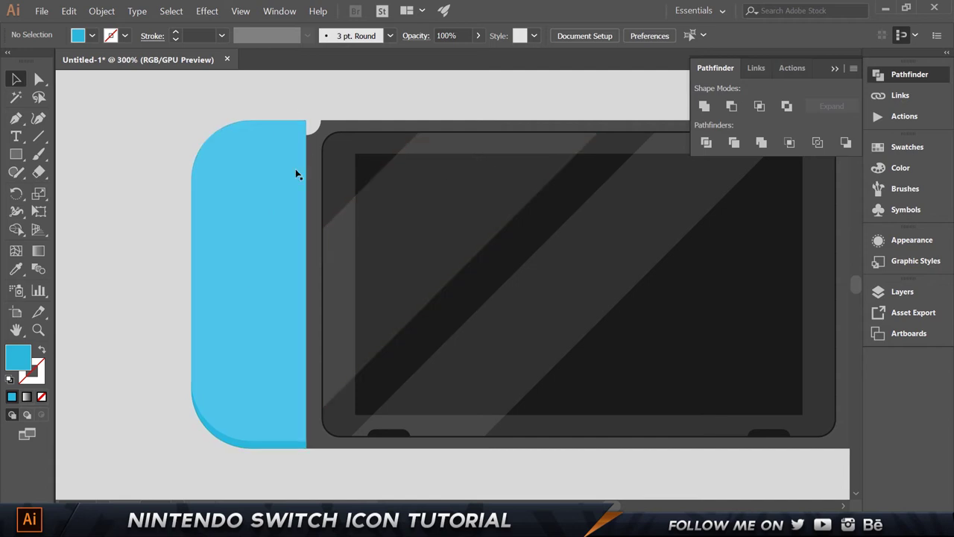
# Step: Duplicate the blue controller in place for a highlight and nudge the front copy slightly downward
pyautogui.click(276, 195)
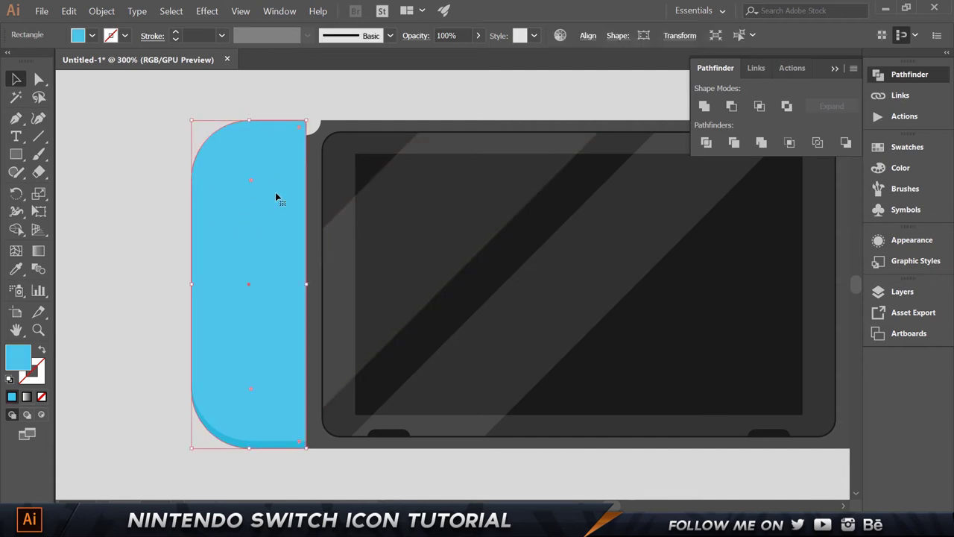
pyautogui.press('a')
pyautogui.press('v')
pyautogui.press('Down')
pyautogui.press('Down')
pyautogui.press('Down')
pyautogui.press('Down')
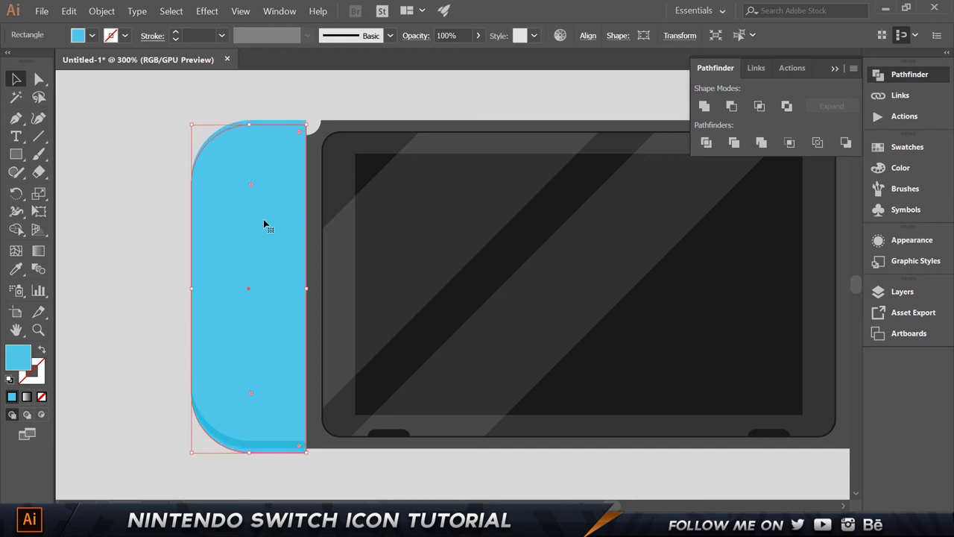
pyautogui.press('Down')
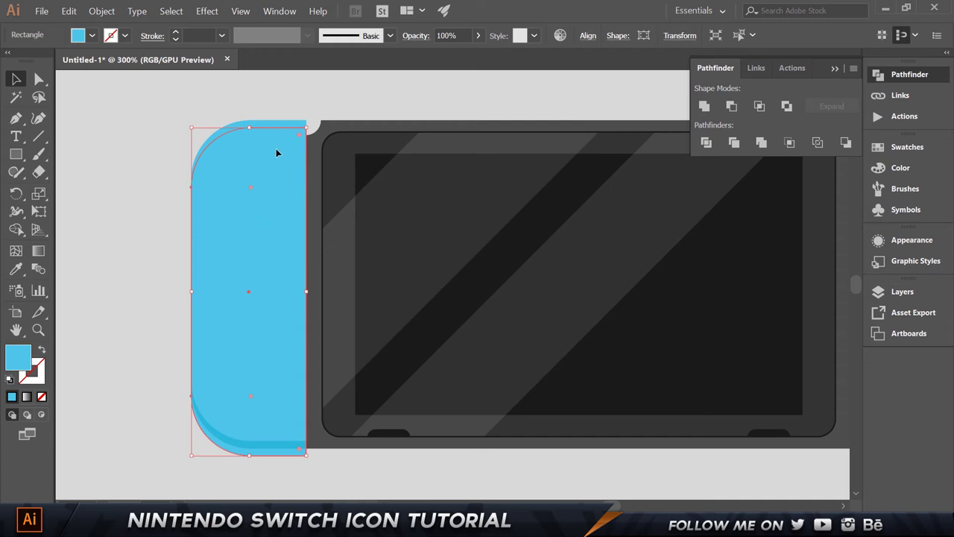
# Step: Subtract the lowered copy from the duplicate beneath it with Minus Front, leaving a thin strip along the blue controller's upper edge
pyautogui.keyDown('shift'); pyautogui.click(277, 123); pyautogui.keyUp('shift')
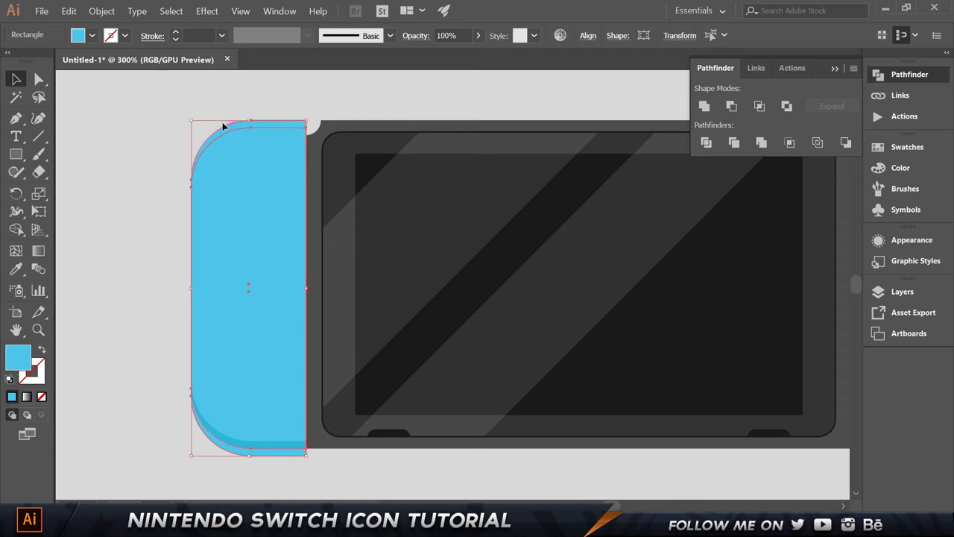
pyautogui.click(732, 106)
pyautogui.click(429, 108)
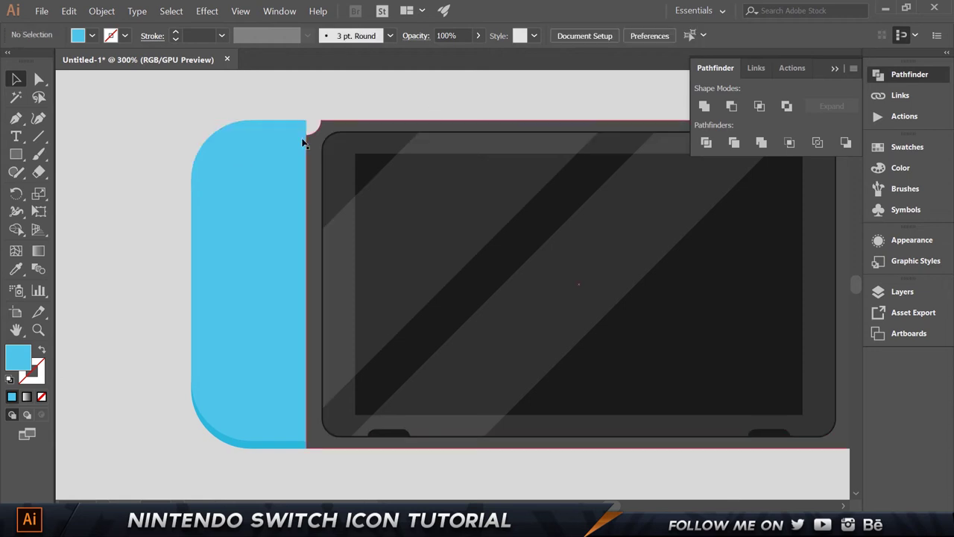
# Step: Fill the strip along the blue controller's upper edge with the lighter blue 6FD2ED and deselect it
pyautogui.click(275, 121)
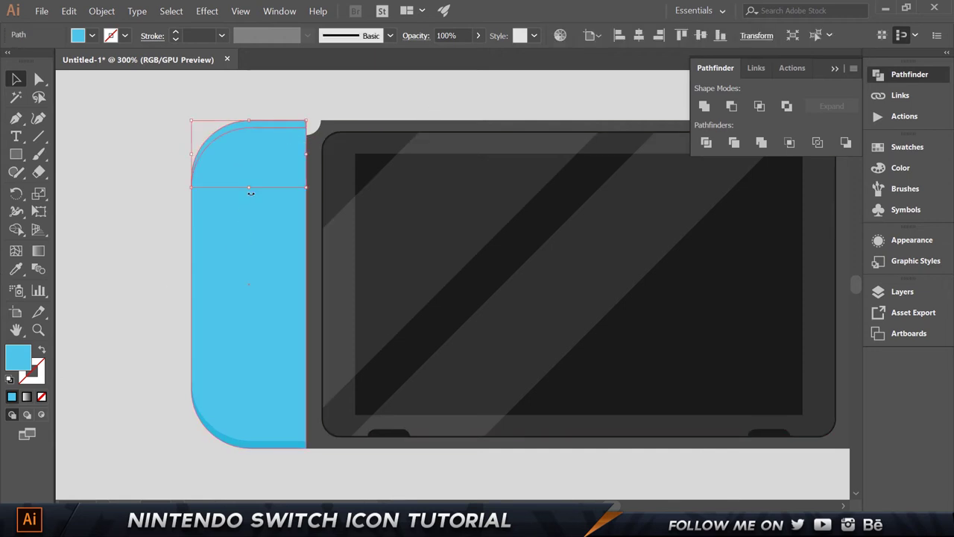
pyautogui.doubleClick(22, 353)
pyautogui.write('6FD2ED')
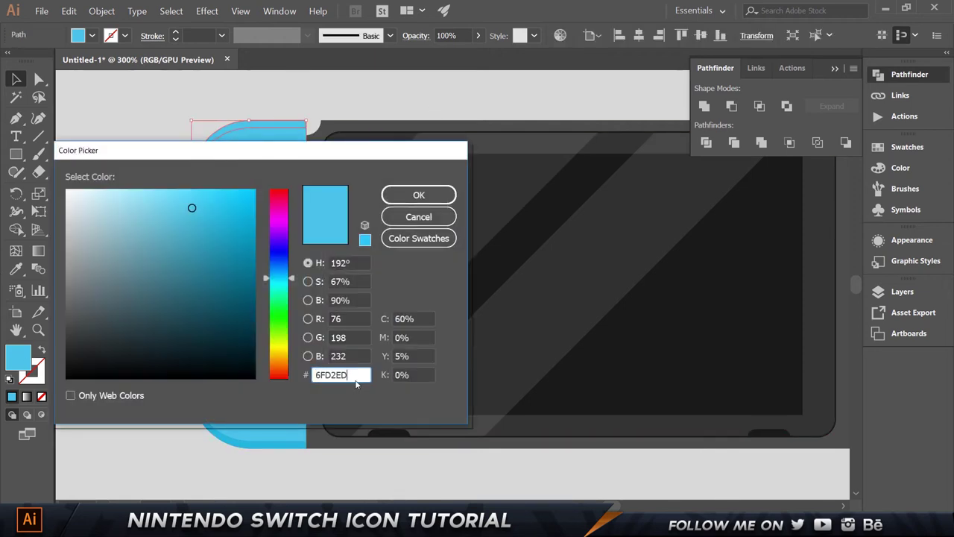
pyautogui.click(419, 195)
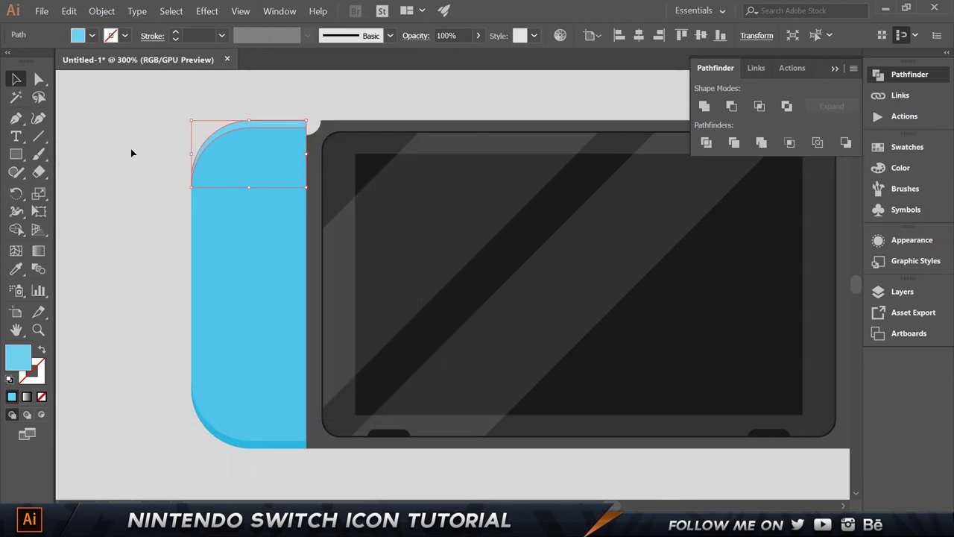
pyautogui.click(132, 146)
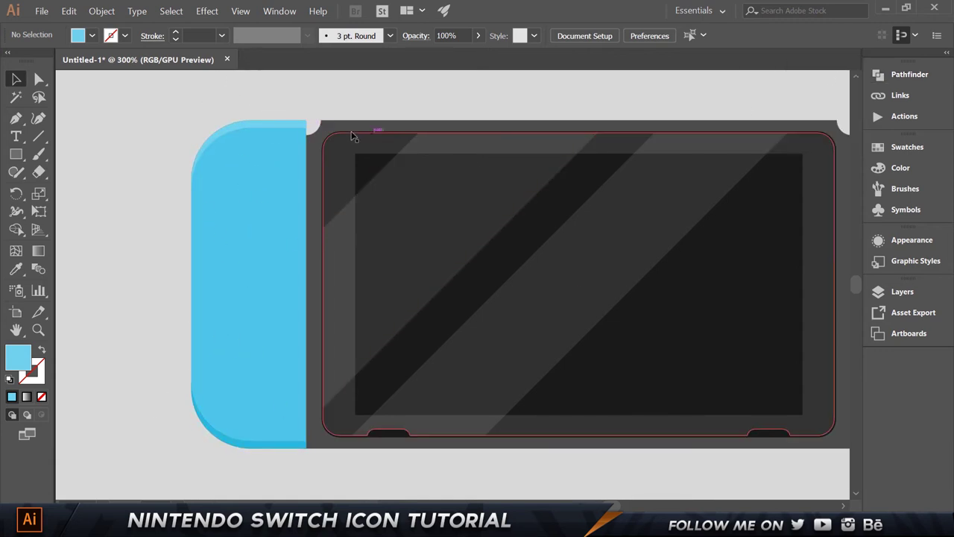
# Step: Duplicate the red controller in place and nudge the front copy slightly upward
pyautogui.moveTo(701, 111); pyautogui.dragTo(287, 94)
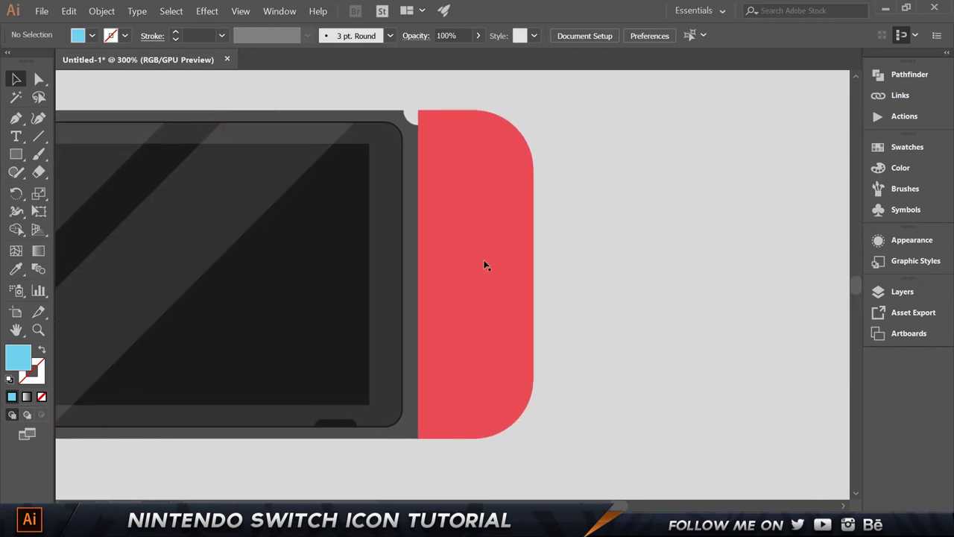
pyautogui.click(517, 303)
pyautogui.click(523, 303)
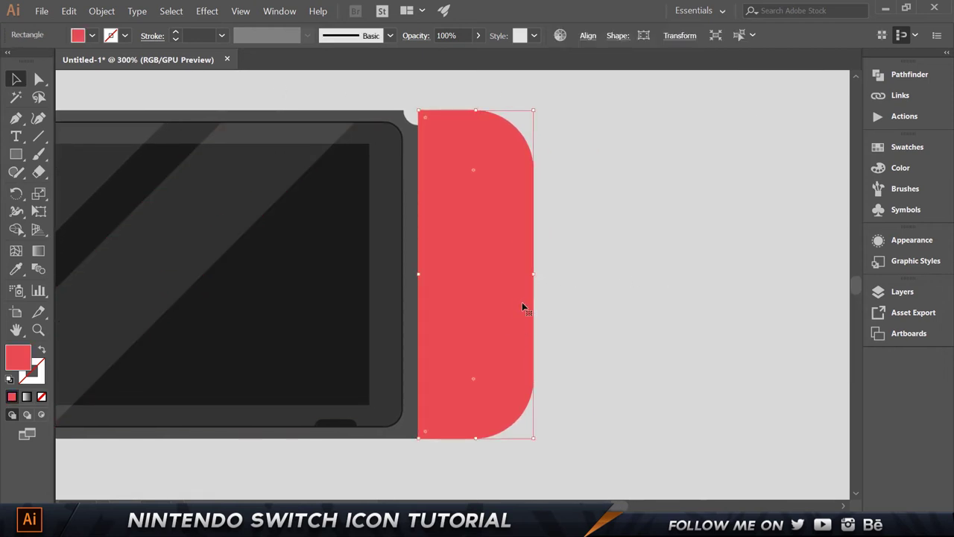
pyautogui.press('Up')
pyautogui.press('Up')
pyautogui.press('Up')
pyautogui.press('Up')
pyautogui.press('Up')
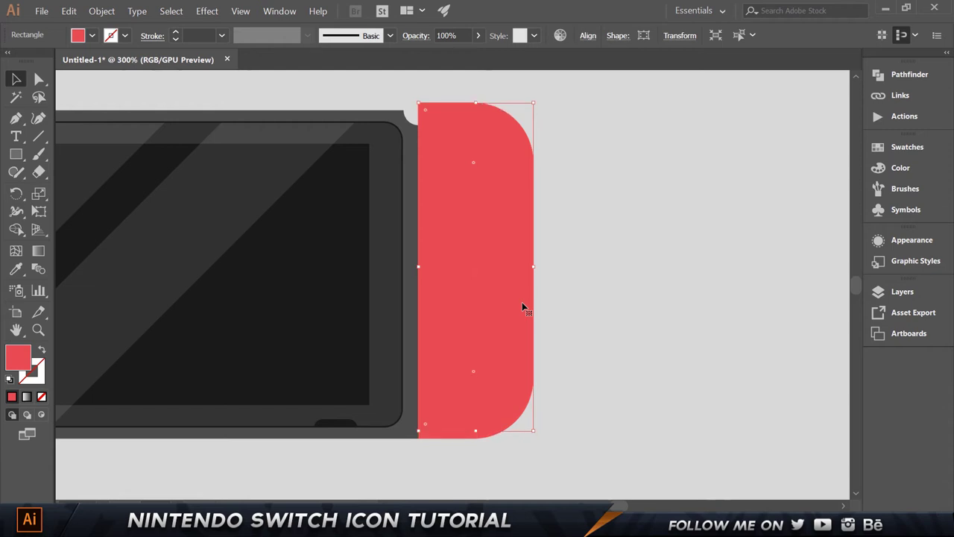
pyautogui.click(453, 441)
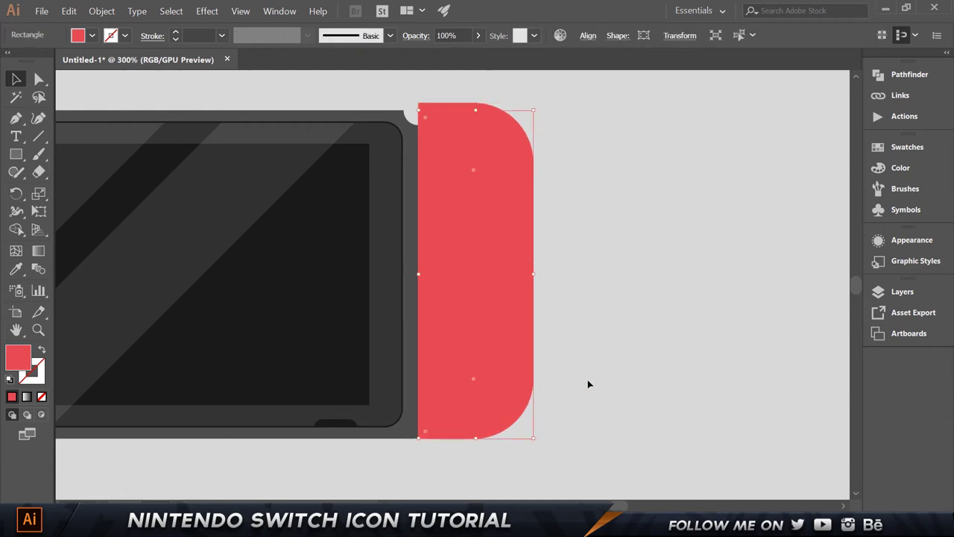
pyautogui.moveTo(491, 439); pyautogui.dragTo(752, 383)
pyautogui.hotkey('ctrl', 'z')
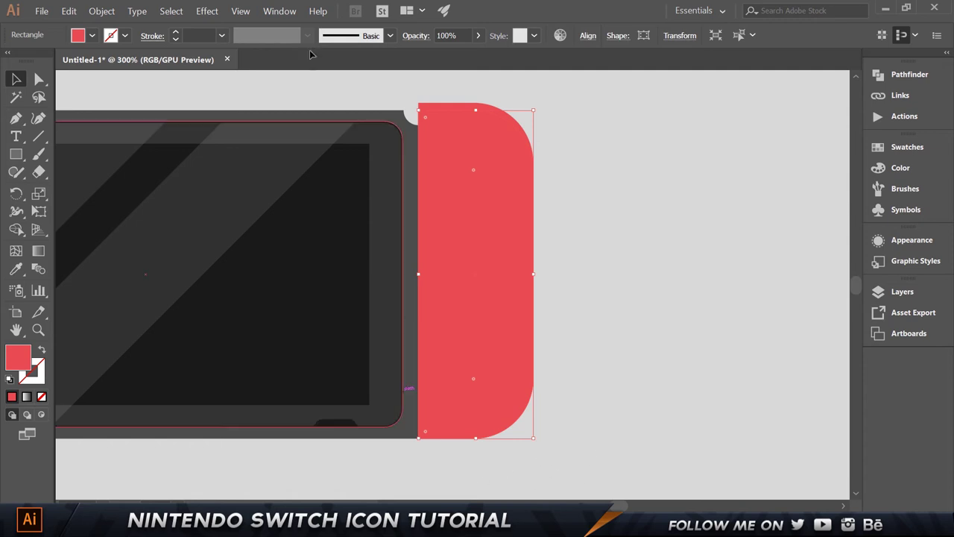
# Step: Subtract the raised red copy from the duplicate beneath it with Minus Front, leaving a thin strip along the red controller's lower edge
pyautogui.click(622, 236)
pyautogui.click(466, 213)
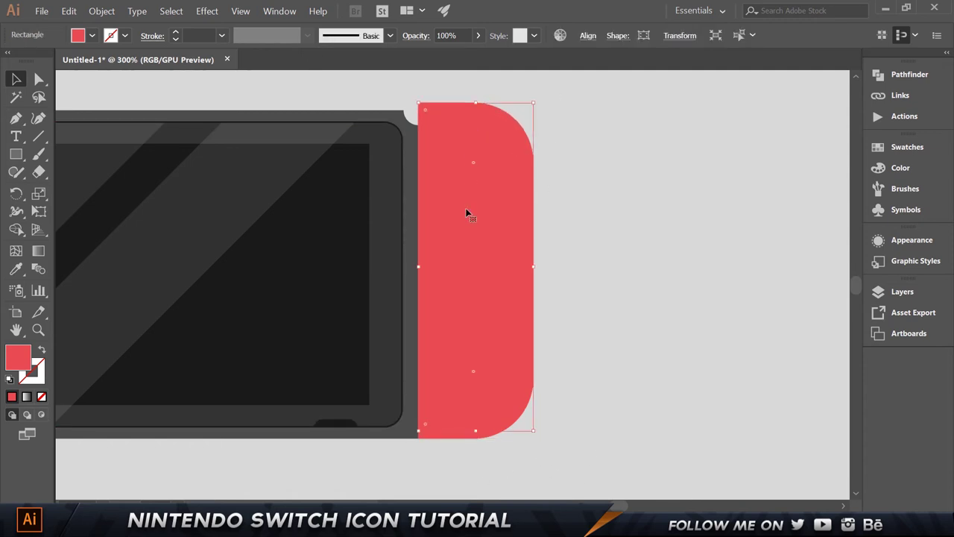
pyautogui.moveTo(451, 443); pyautogui.dragTo(458, 446)
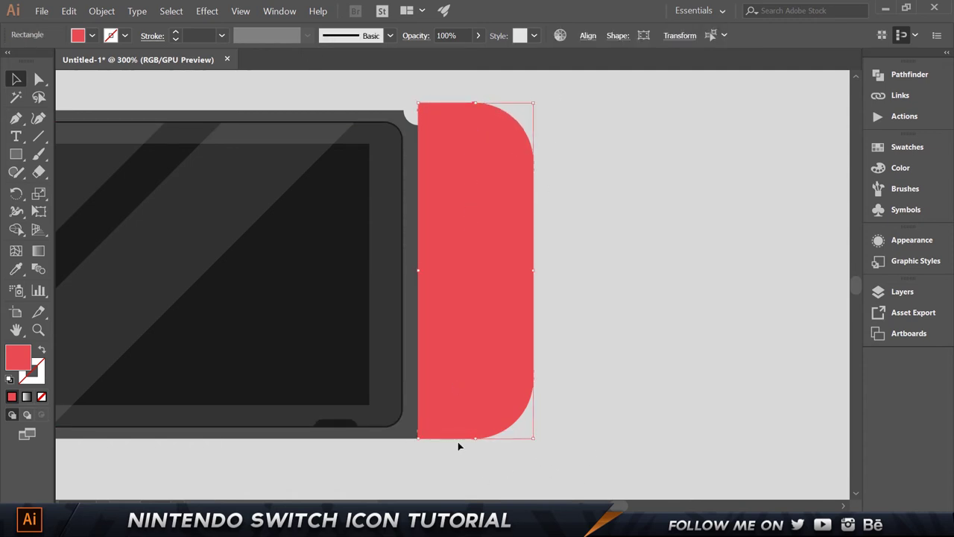
pyautogui.click(906, 75)
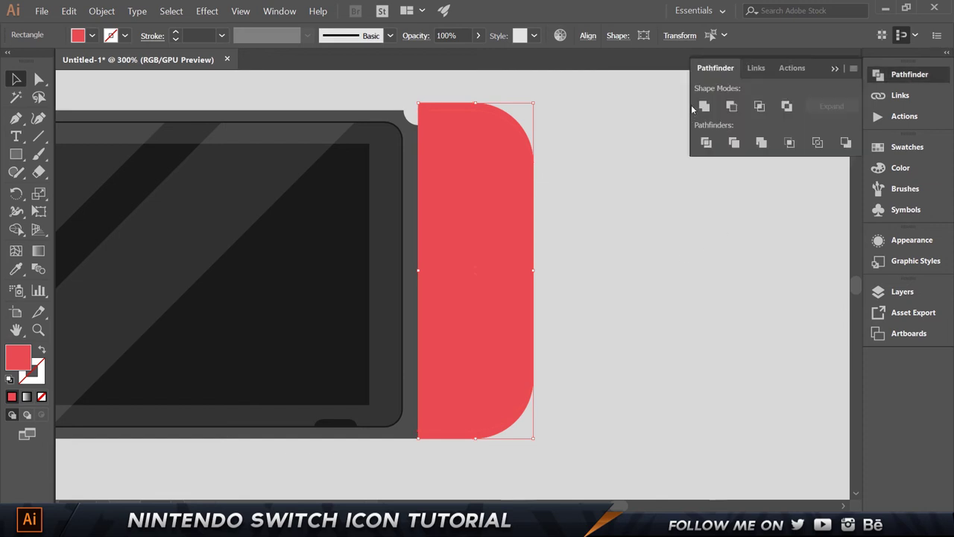
pyautogui.click(732, 106)
pyautogui.click(563, 277)
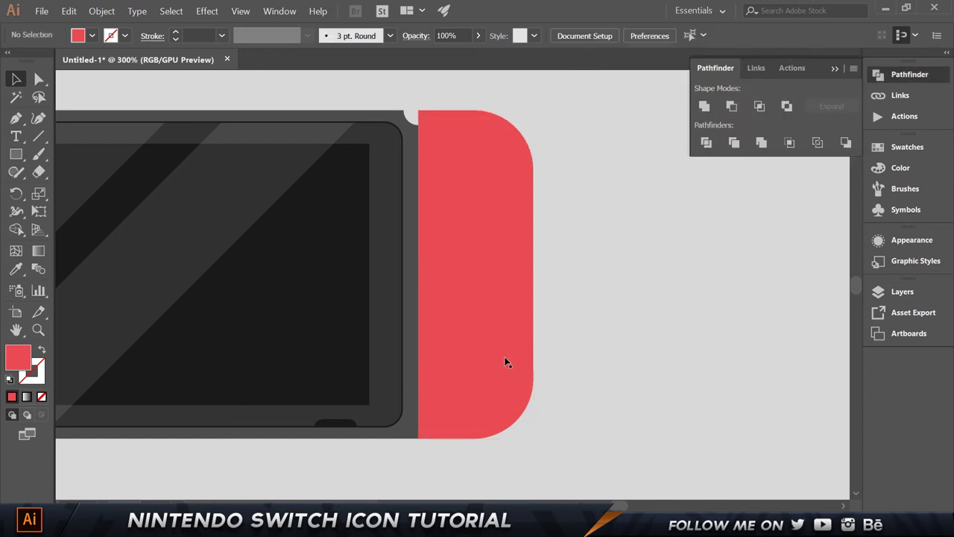
# Step: Fill the strip along the red controller's lower edge with the darker red D93B42 and deselect it
pyautogui.click(460, 441)
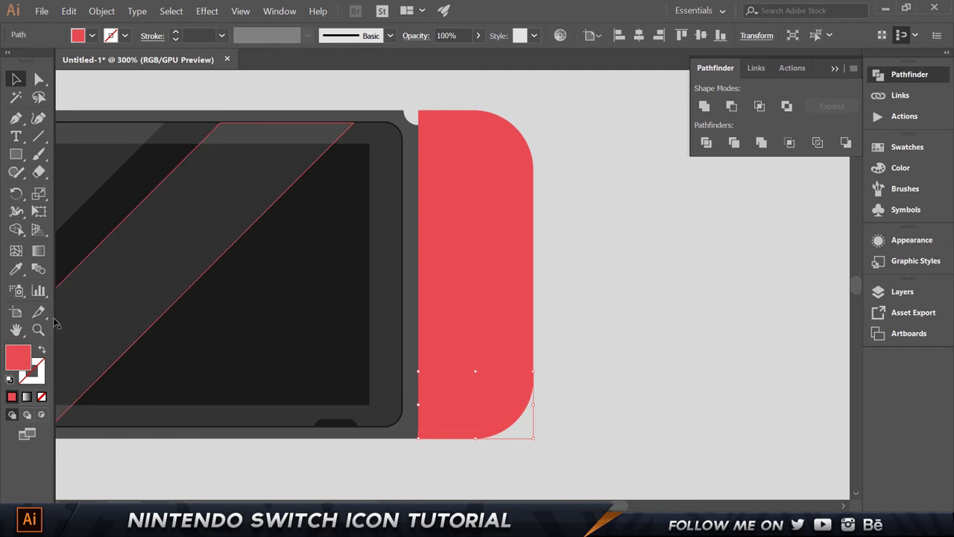
pyautogui.doubleClick(19, 357)
pyautogui.write('D93B42')
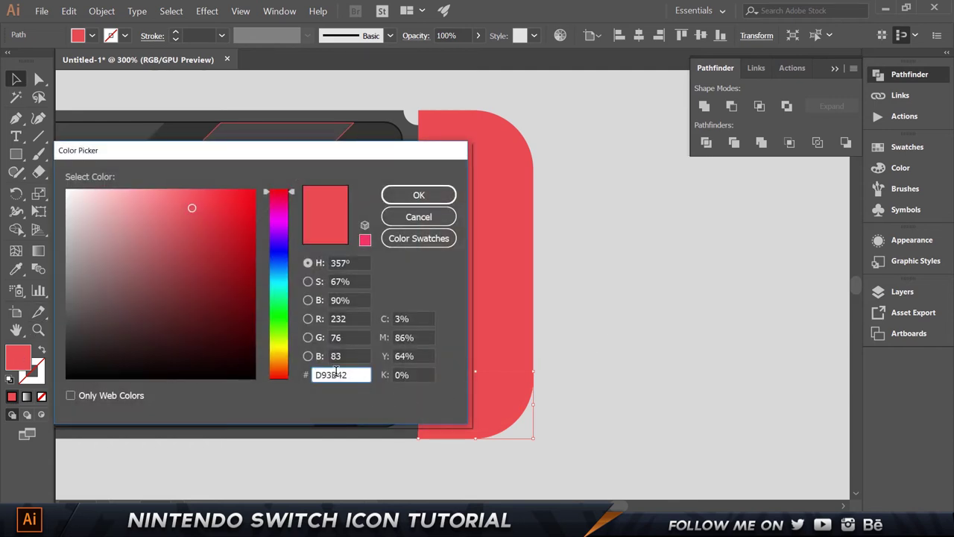
pyautogui.press('Tab')
pyautogui.click(419, 194)
pyautogui.click(603, 415)
# Step: Duplicate the red controller in place and nudge the front copy slightly downward
pyautogui.click(453, 385)
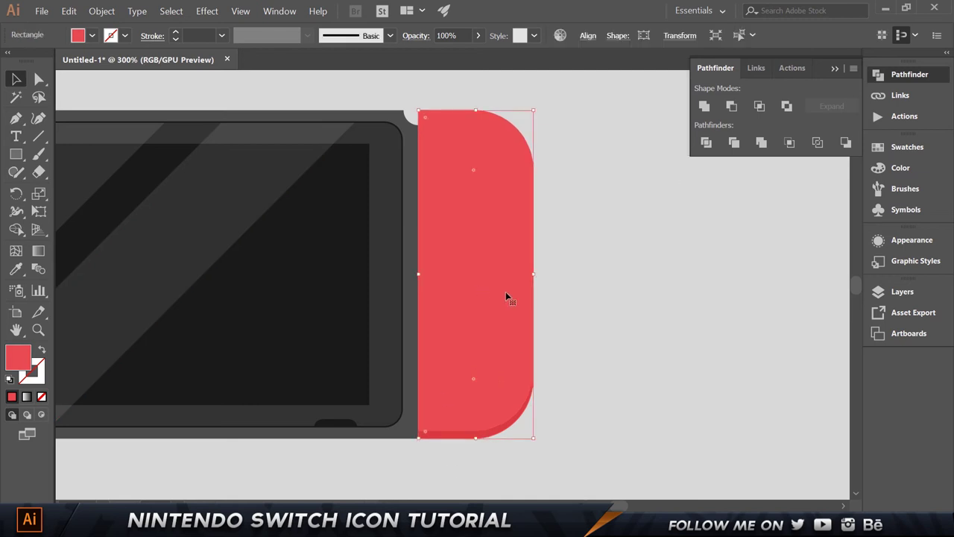
pyautogui.hotkey('ctrl', 'shift', 'b')
pyautogui.press('Return')
pyautogui.hotkey('ctrl', 'shift', 'b')
pyautogui.press('Down')
pyautogui.press('Down')
pyautogui.press('Down')
pyautogui.press('Down')
pyautogui.press('Down')
# Step: Subtract the lowered red copy from the duplicate beneath it with Minus Front, leaving a thin strip along the red controller's upper edge
pyautogui.click(630, 326)
pyautogui.click(480, 151)
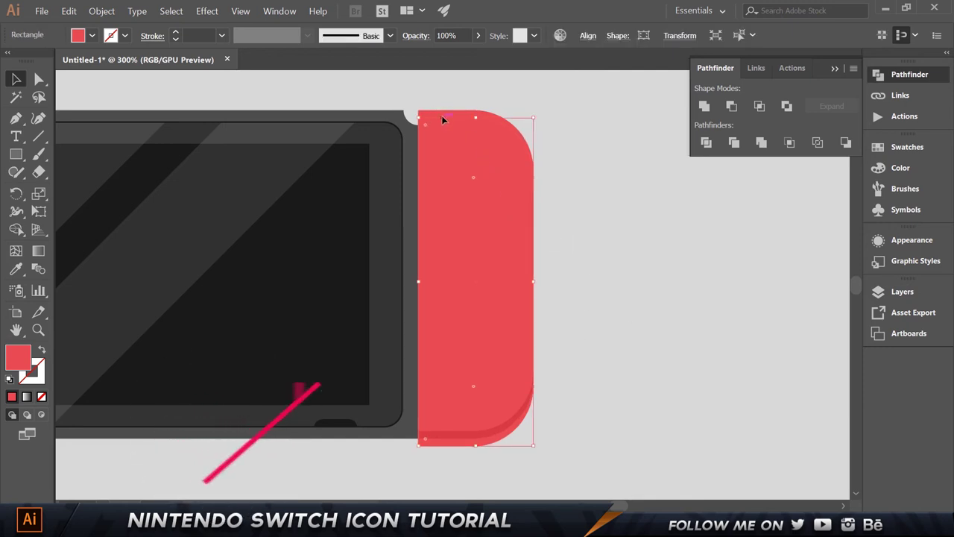
pyautogui.click(731, 106)
pyautogui.click(642, 164)
pyautogui.moveTo(479, 114); pyautogui.dragTo(617, 181)
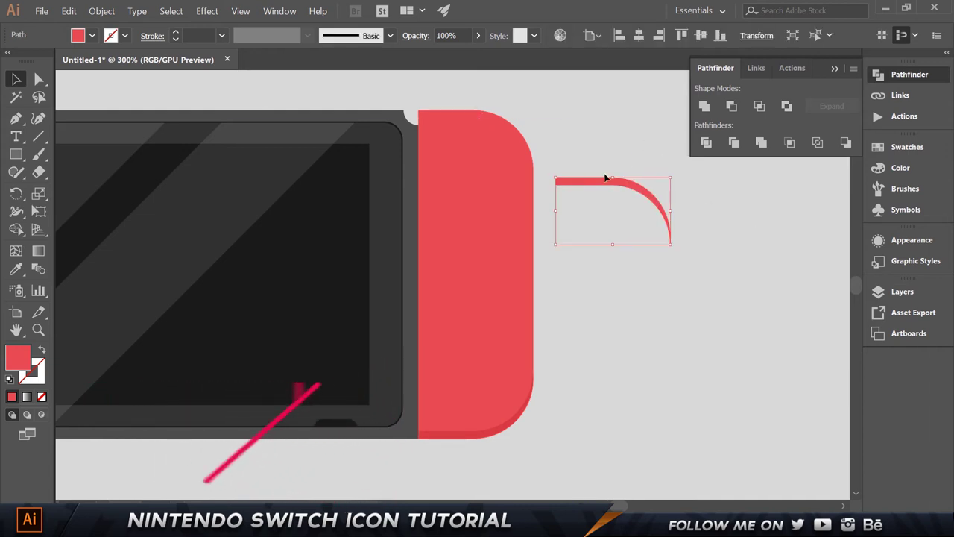
pyautogui.hotkey('ctrl', 'z')
# Step: Fill the strip along the red controller's upper edge with the lighter red E85D63 and deselect it
pyautogui.doubleClick(18, 357)
pyautogui.write('#E85D63')
pyautogui.click(321, 375)
pyautogui.press('Delete')
pyautogui.press('Return')
pyautogui.click(669, 385)
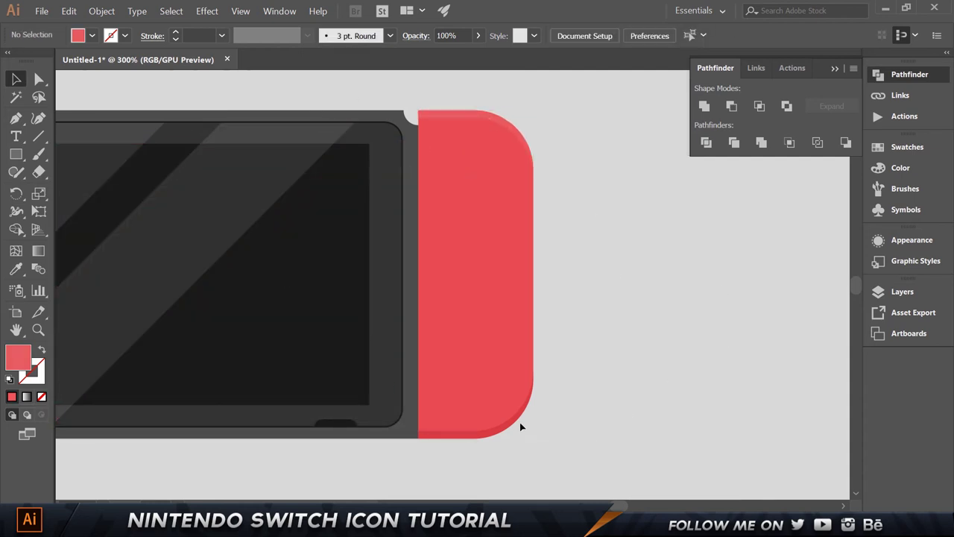
# Step: Duplicate the blue controller in place
pyautogui.hotkey('ctrl', '-')
pyautogui.hotkey('ctrl', '-')
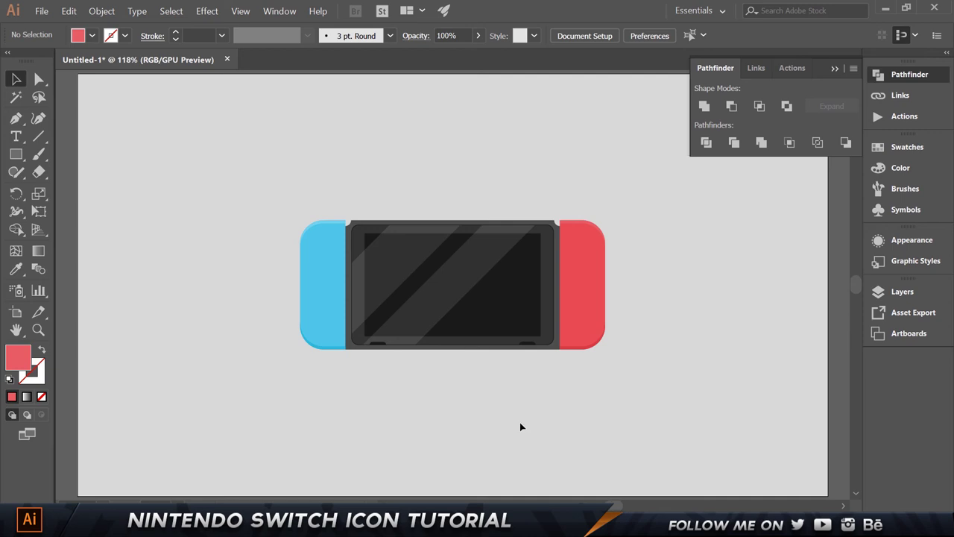
pyautogui.scroll(1, 530, 329)
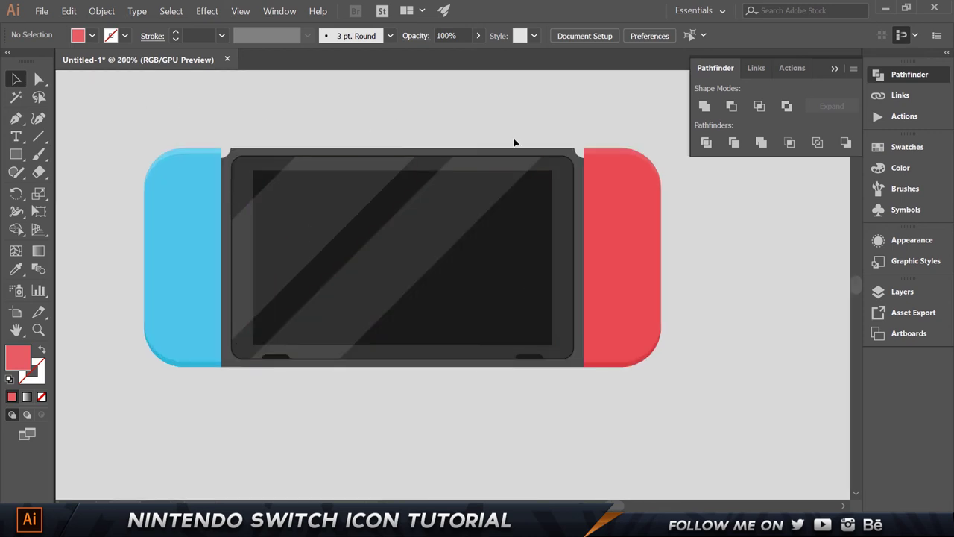
pyautogui.click(841, 68)
pyautogui.moveTo(104, 106); pyautogui.dragTo(622, 356)
pyautogui.click(624, 356)
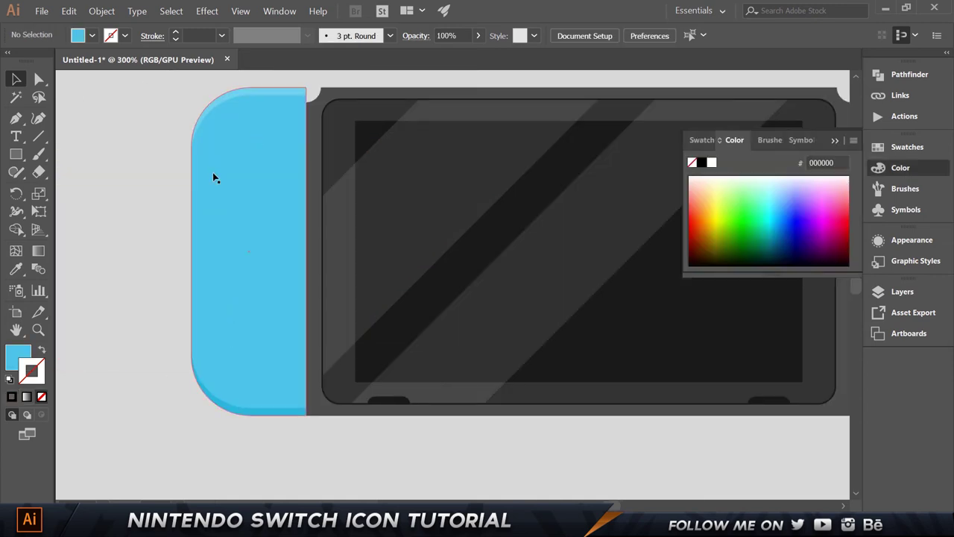
pyautogui.click(282, 170)
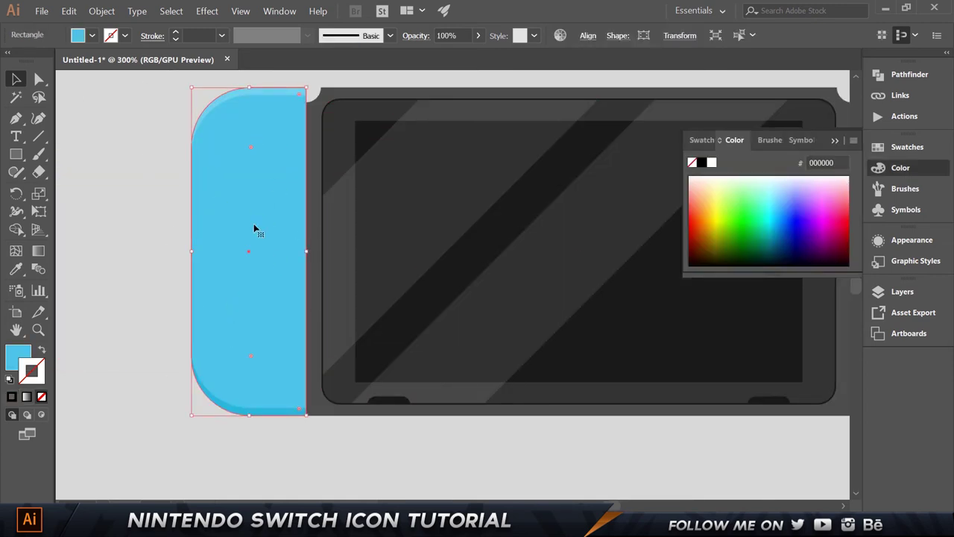
pyautogui.click(835, 141)
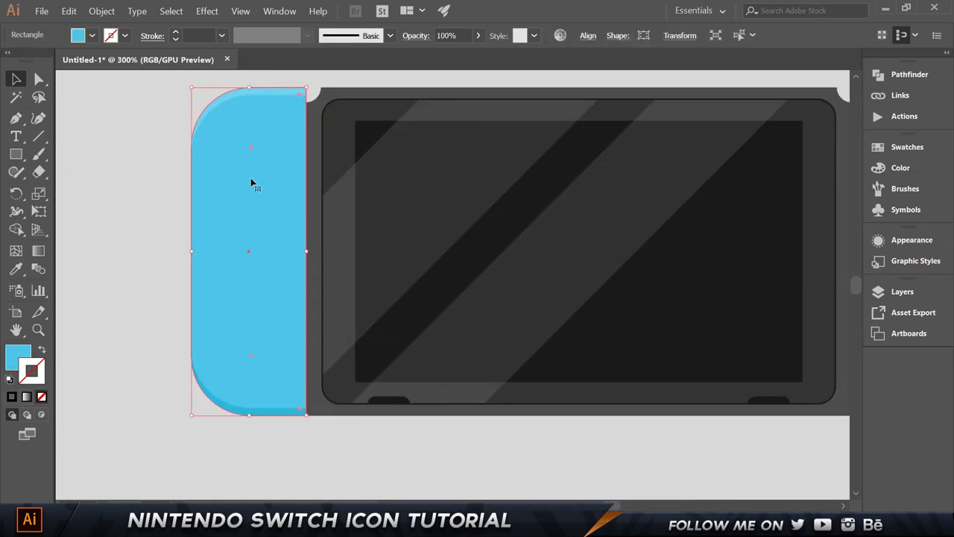
pyautogui.hotkey('ctrl', 'shift', 'b')
pyautogui.hotkey('ctrl', 'shift', 'b')
# Step: Remove the fill from the blue controller's duplicate and give it a dark gray 333333 stroke
pyautogui.click(20, 355)
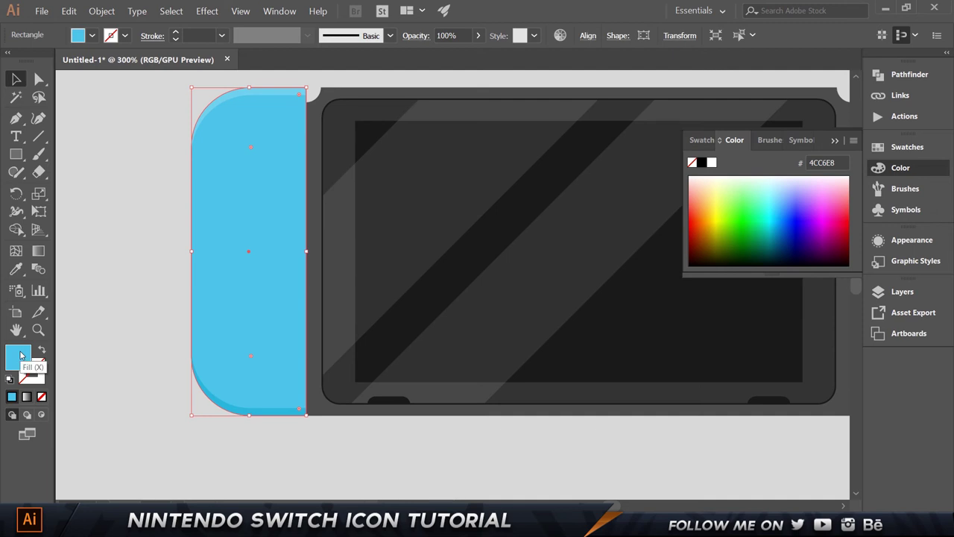
pyautogui.click(41, 396)
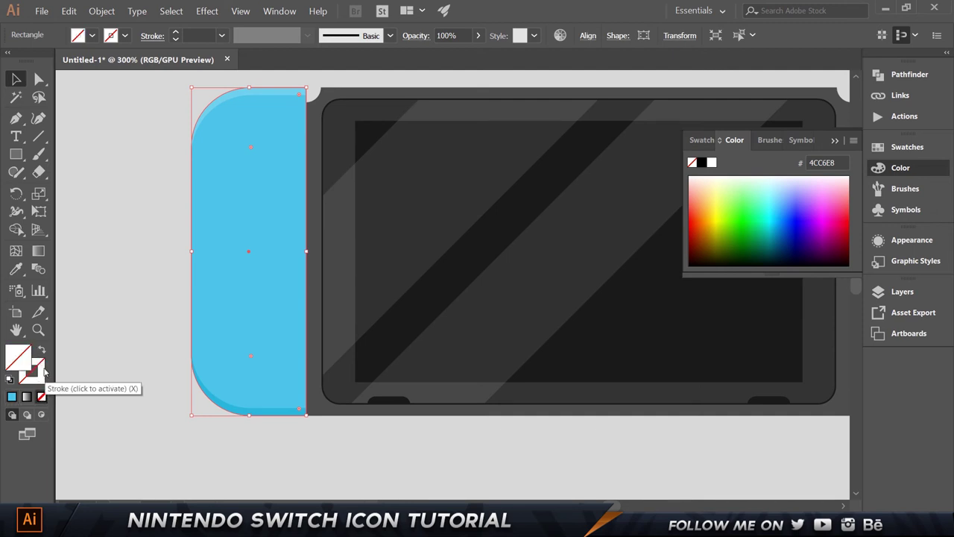
pyautogui.click(42, 368)
pyautogui.doubleClick(44, 366)
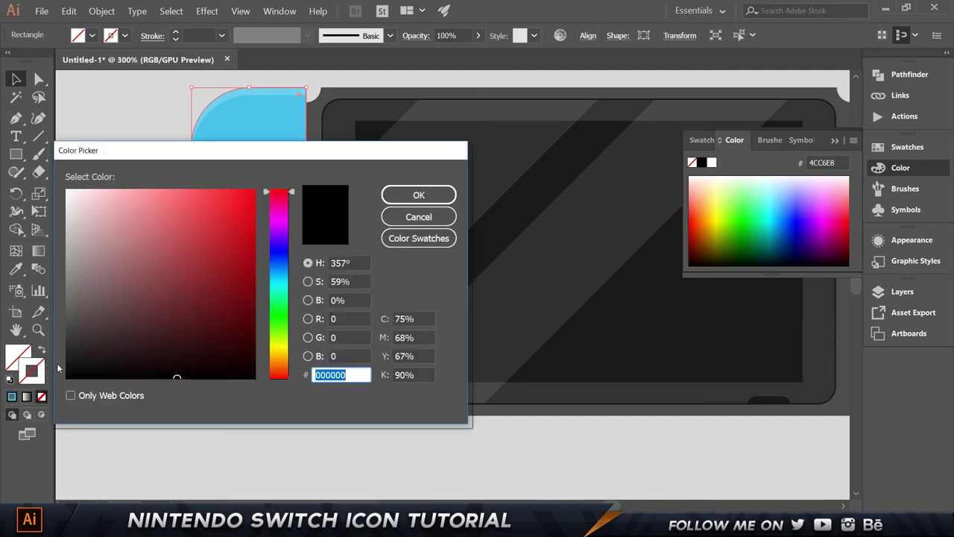
pyautogui.write('333333')
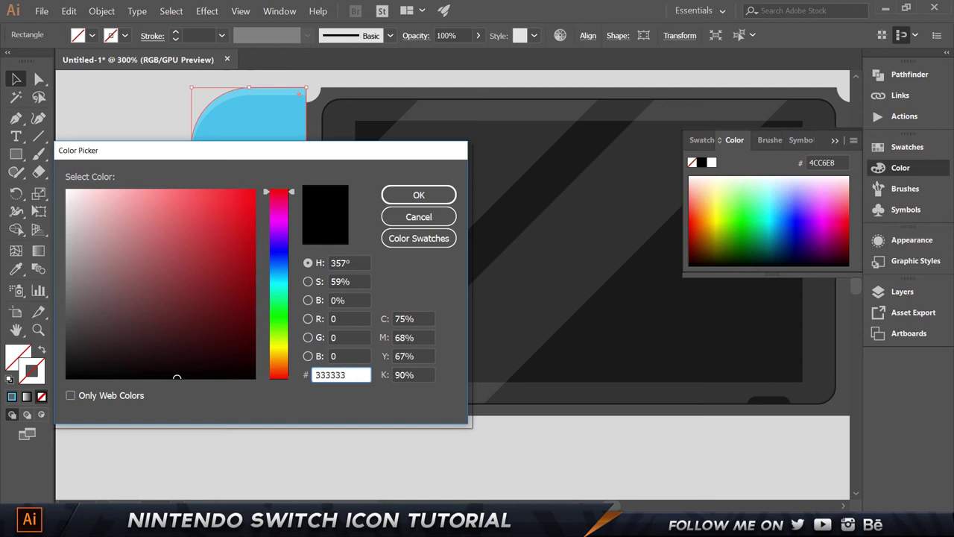
pyautogui.press('Return')
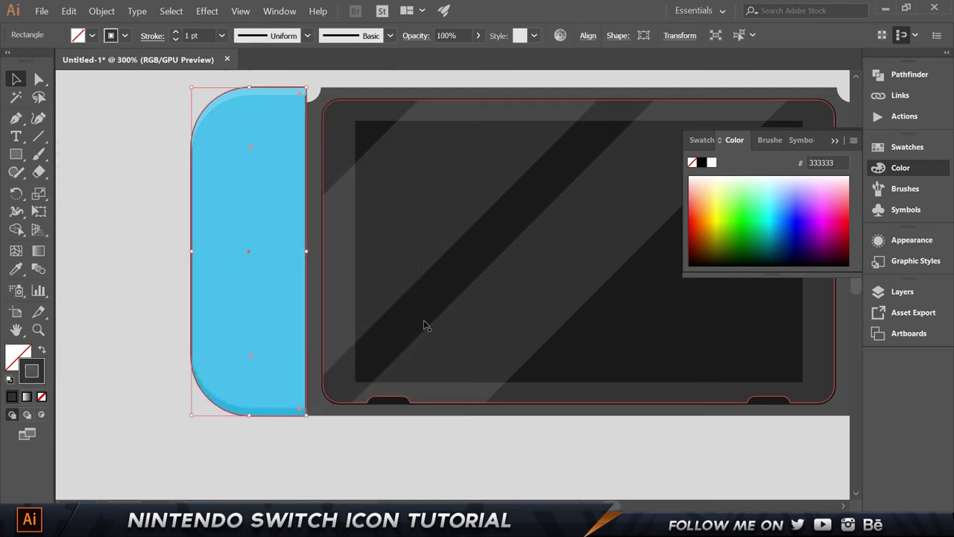
# Step: Set the stroke weight of the blue controller's outline to 5 pt and deselect it
pyautogui.click(208, 36)
pyautogui.write('5')
pyautogui.press('Return')
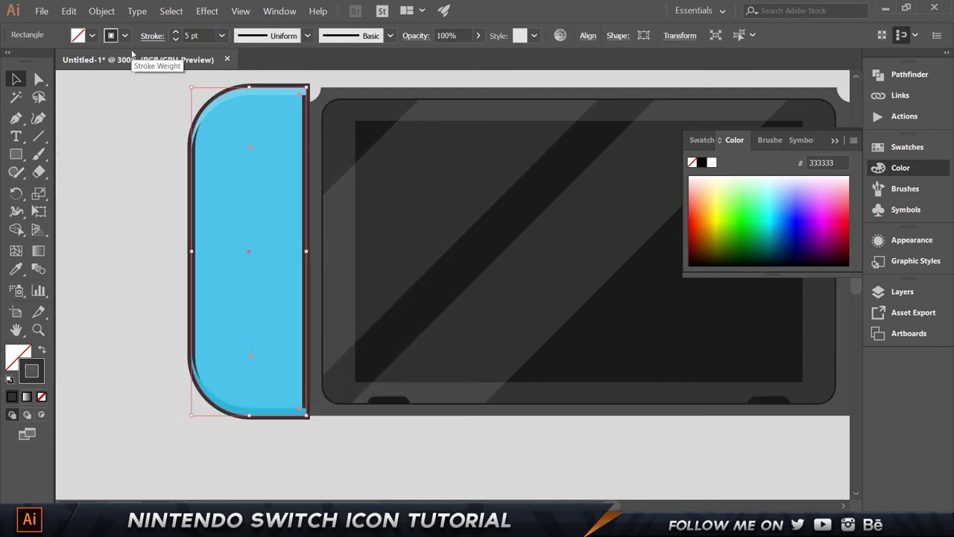
pyautogui.click(135, 212)
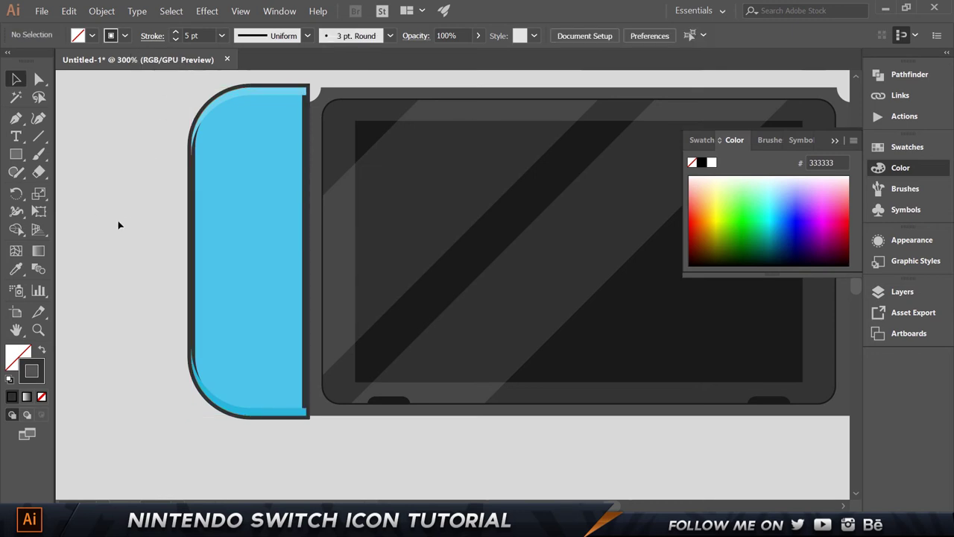
pyautogui.click(264, 94)
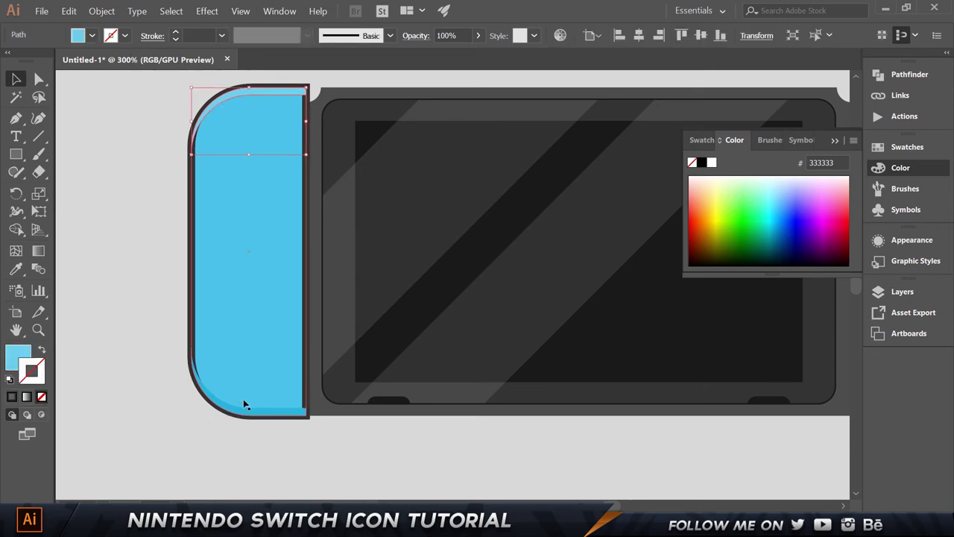
pyautogui.click(160, 420)
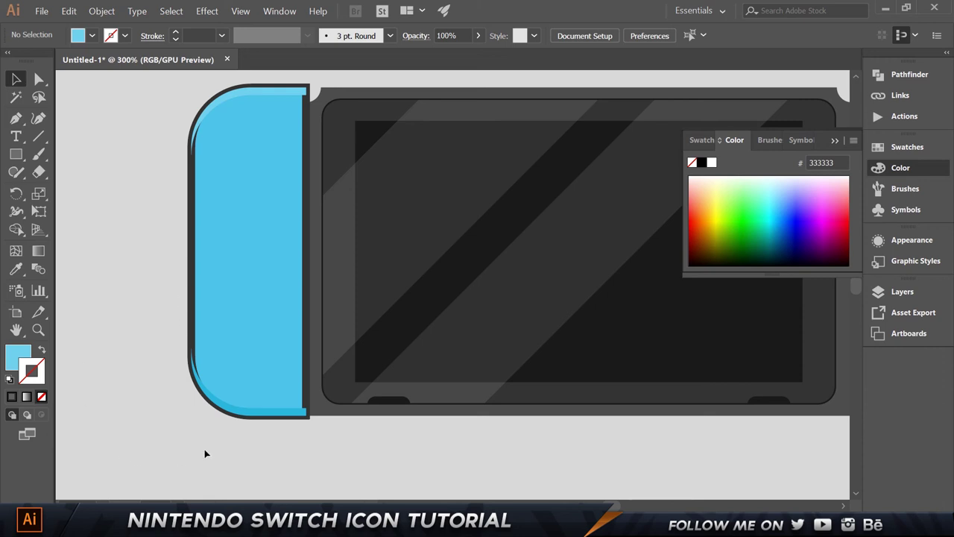
pyautogui.click(246, 410)
pyautogui.keyDown('shift'); pyautogui.click(262, 96); pyautogui.keyUp('shift')
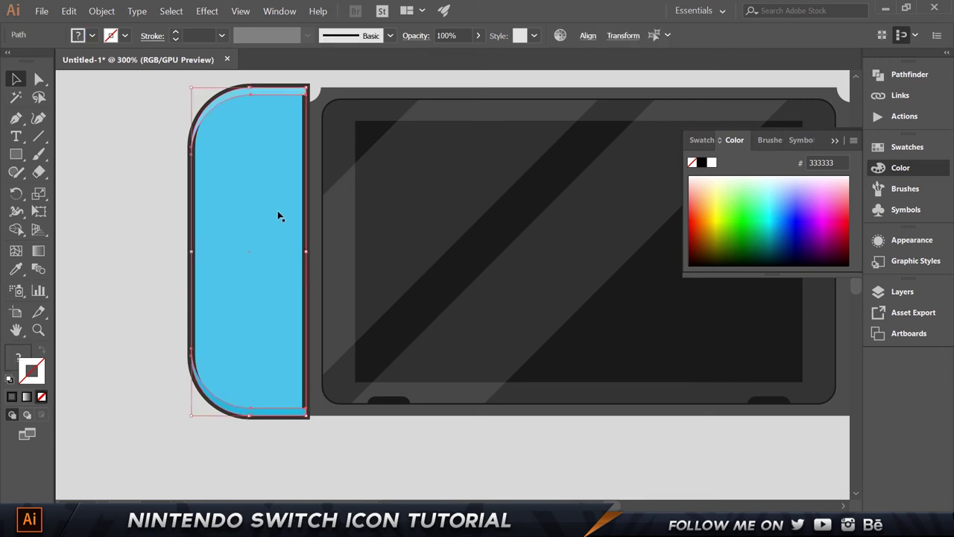
pyautogui.click(179, 206)
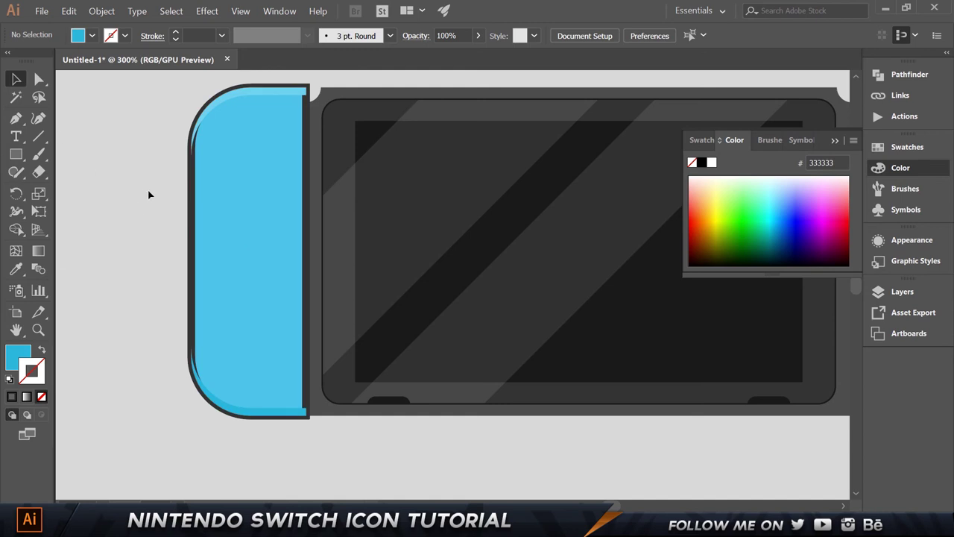
# Step: Bring the dark outline of the blue controller to the front, above its highlight and shadow strips
pyautogui.click(194, 177)
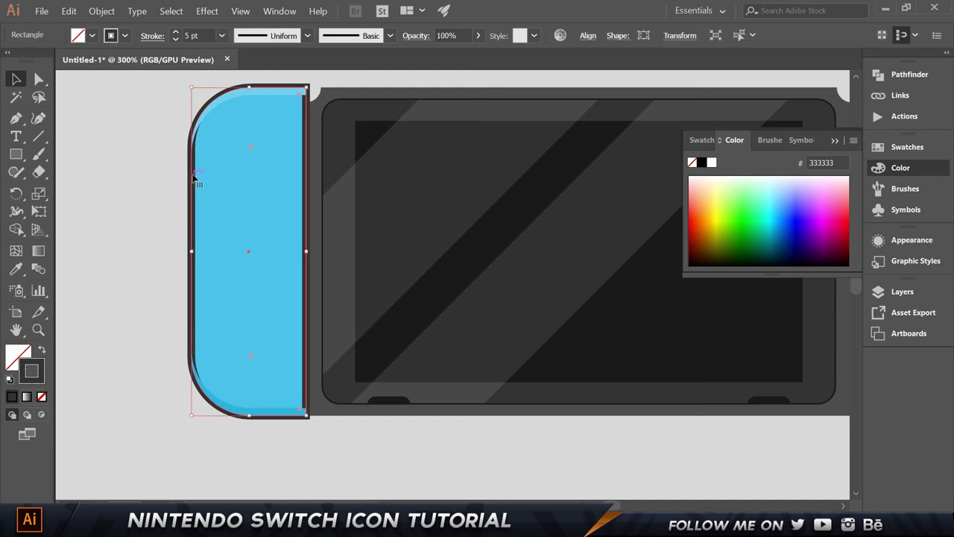
pyautogui.rightClick(193, 176)
pyautogui.moveTo(254, 342)
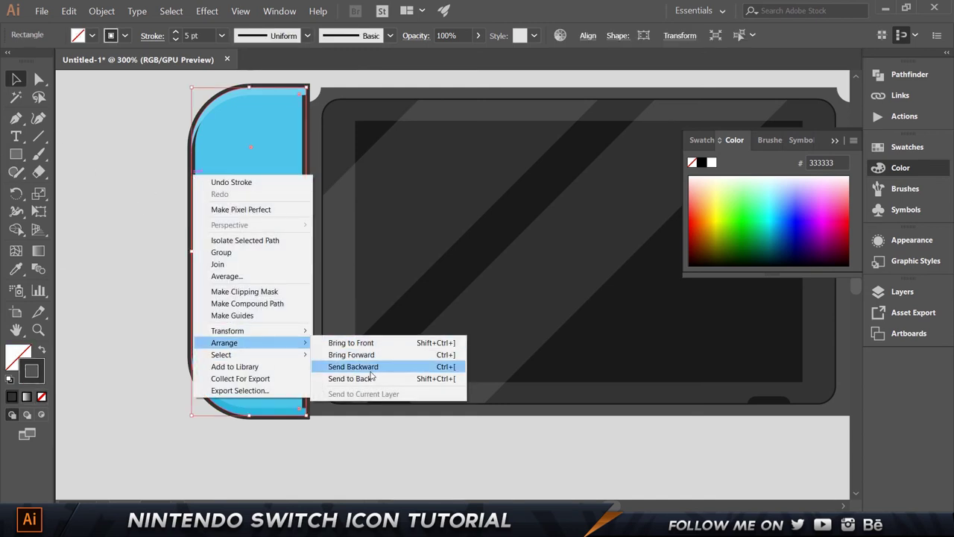
pyautogui.click(368, 343)
pyautogui.click(304, 437)
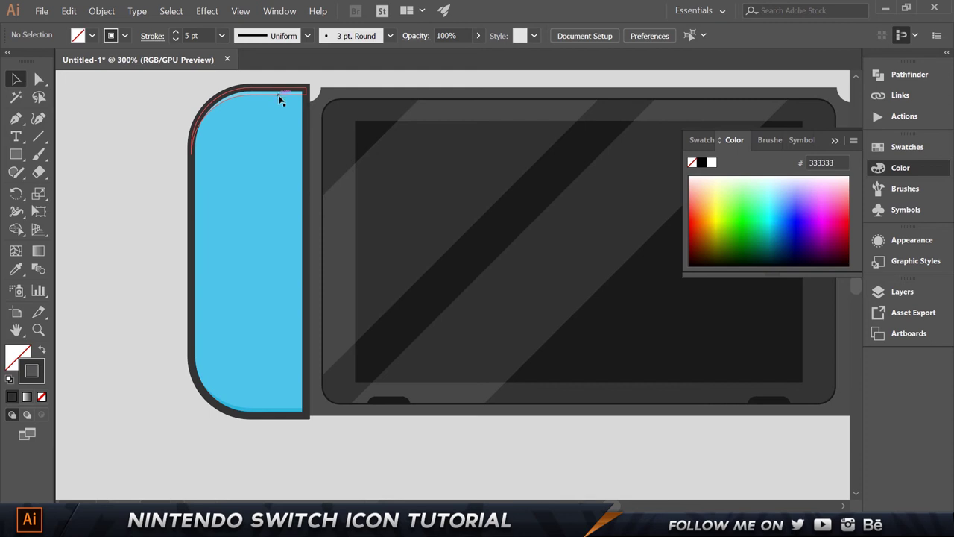
pyautogui.click(398, 435)
# Step: Add anchor points with the Pen tool on the top edge and the upper-left curve of the blue controller's outline
pyautogui.press('a')
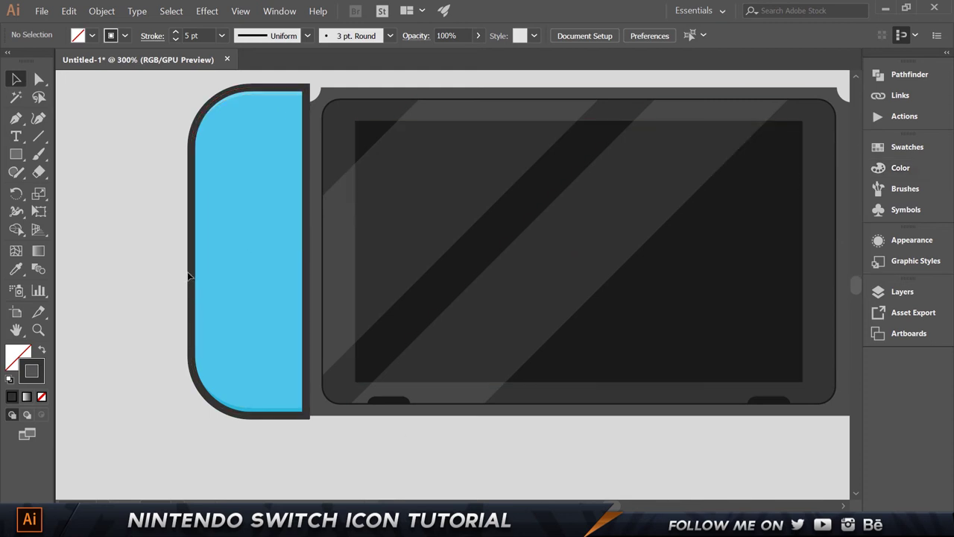
pyautogui.scroll(1, 142, 151)
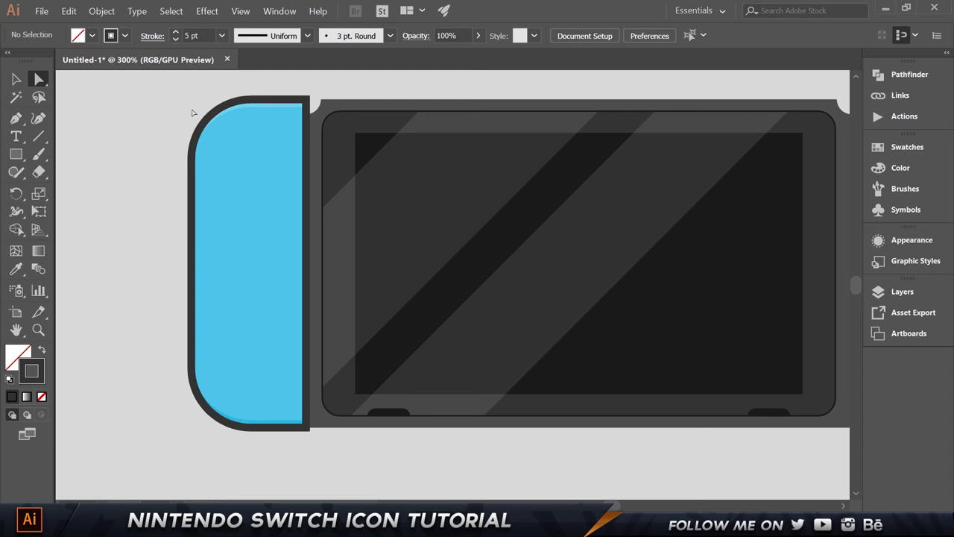
pyautogui.scroll(2, 186, 79)
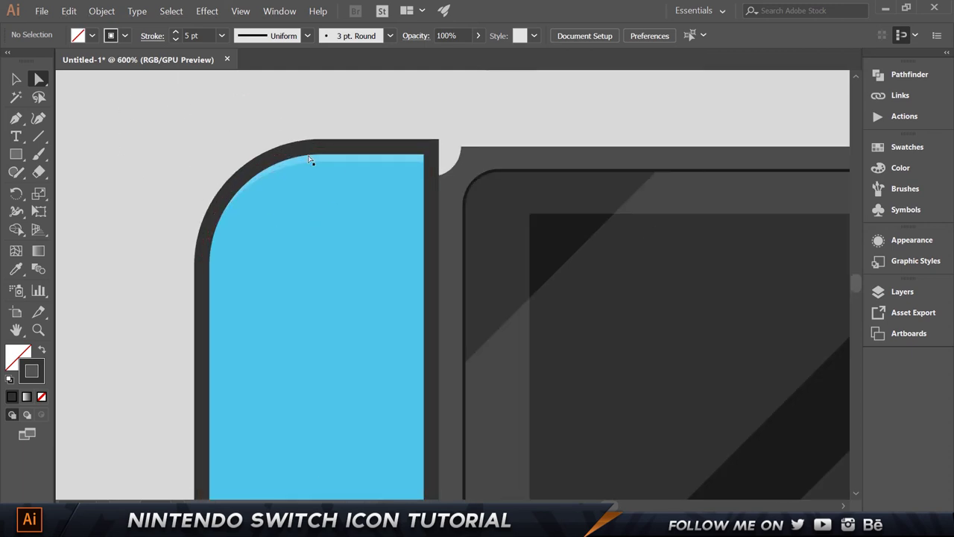
pyautogui.click(342, 148)
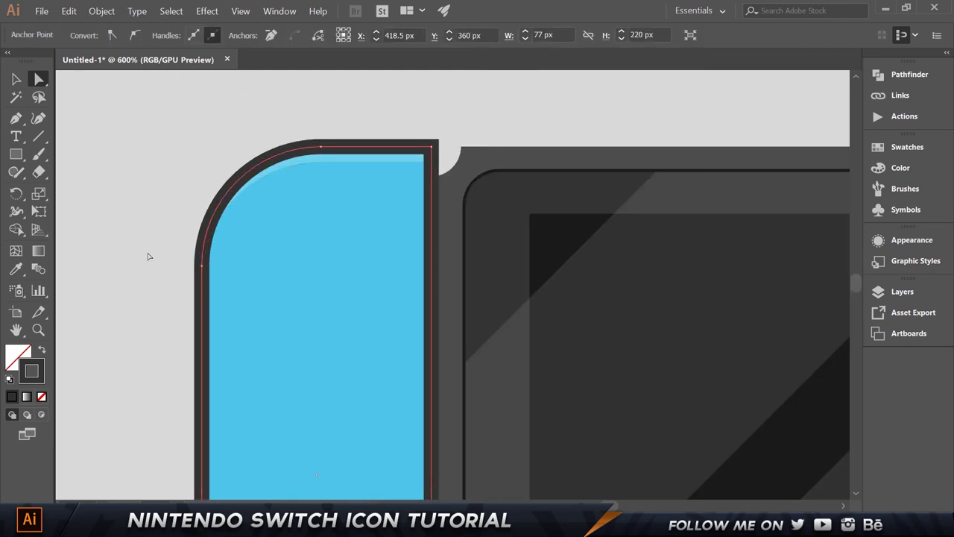
pyautogui.press('p')
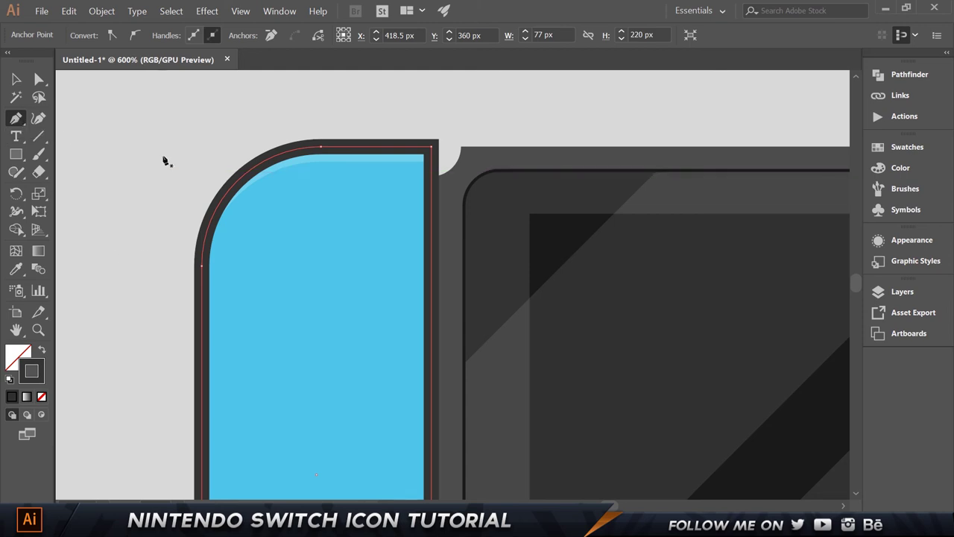
pyautogui.click(372, 147)
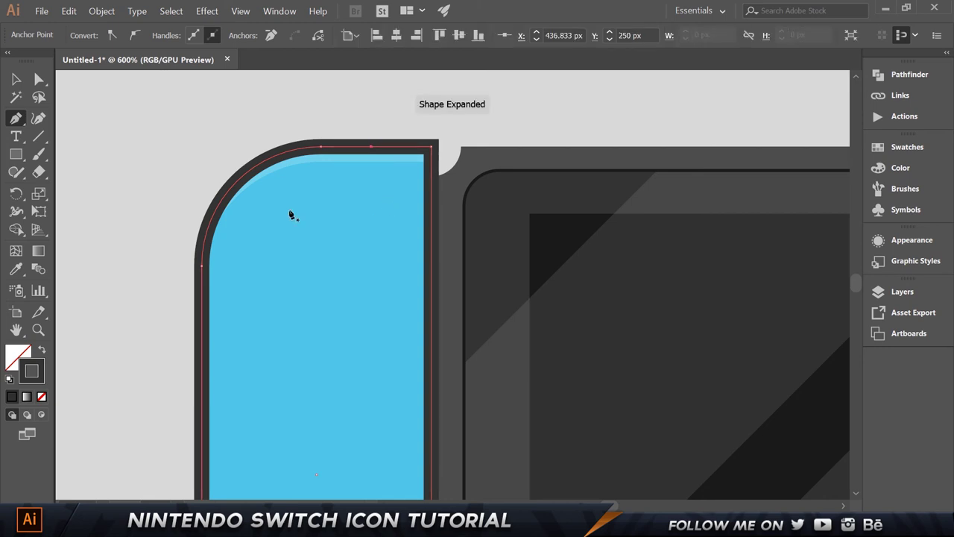
pyautogui.click(209, 226)
pyautogui.press('v')
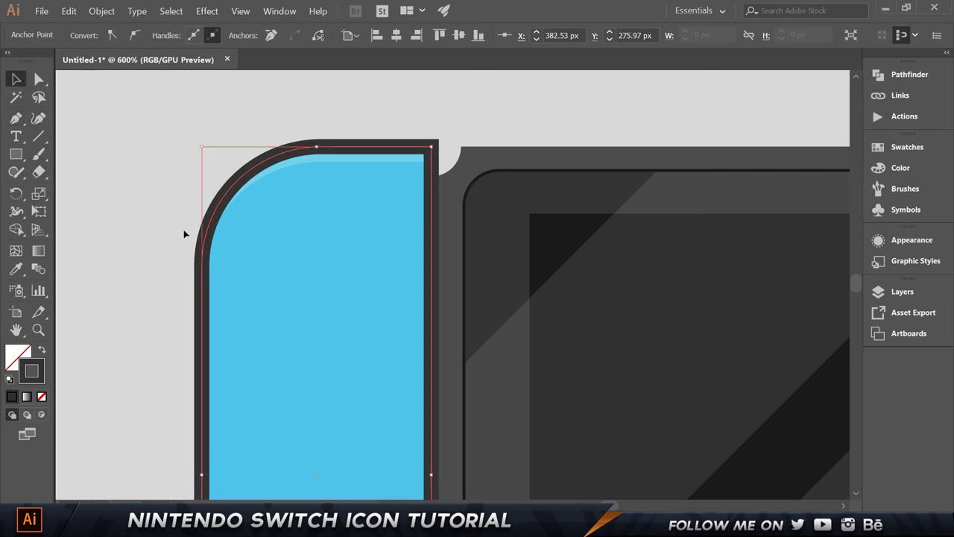
pyautogui.click(39, 78)
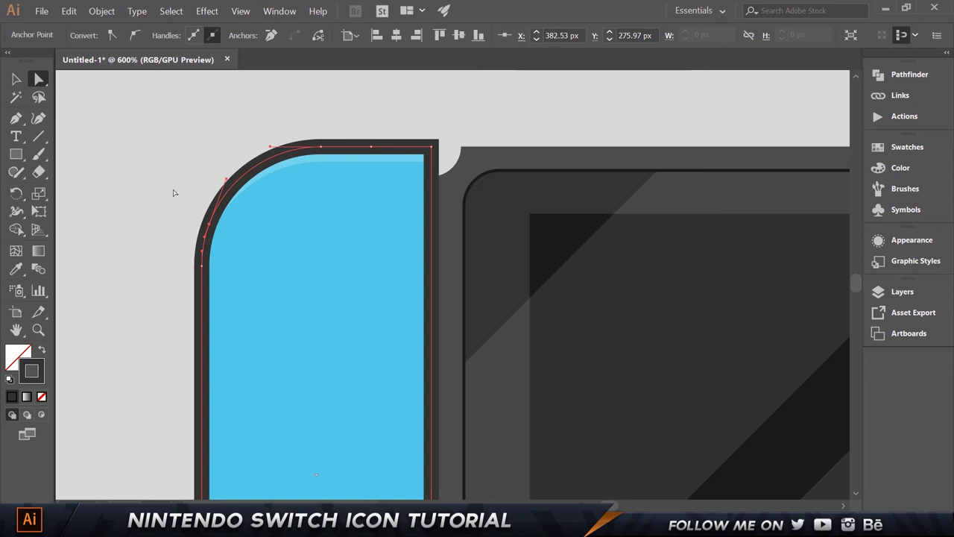
# Step: Cut the blue controller's outline at its upper-right corner with the Scissors tool
pyautogui.press('c')
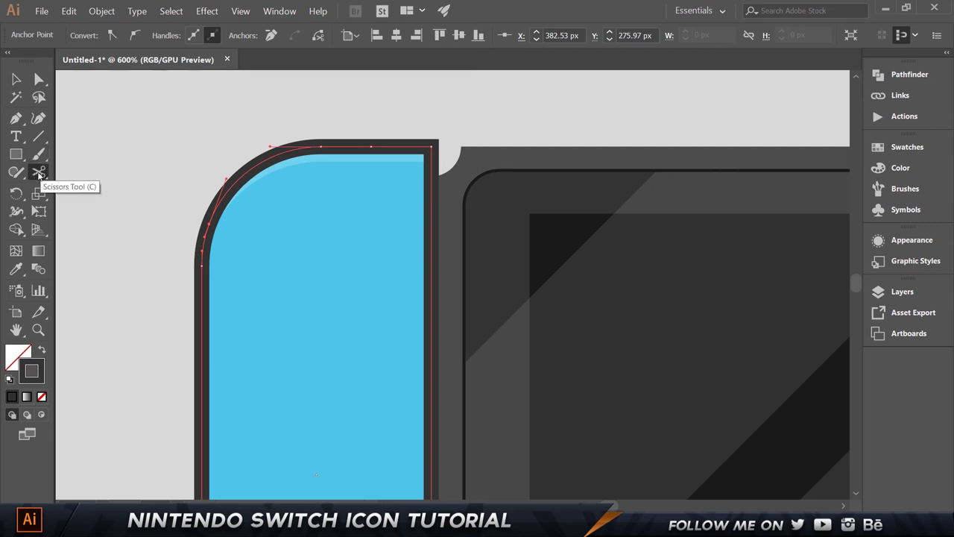
pyautogui.click(431, 145)
pyautogui.click(431, 144)
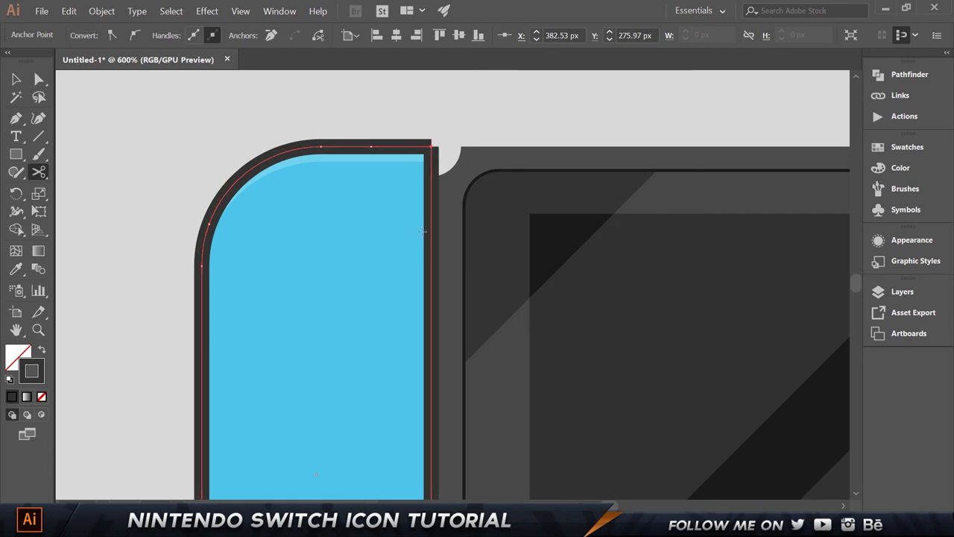
# Step: Cut the blue controller's outline with the Scissors tool where the upper-left curve starts and at the added anchor on its top edge
pyautogui.click(201, 265)
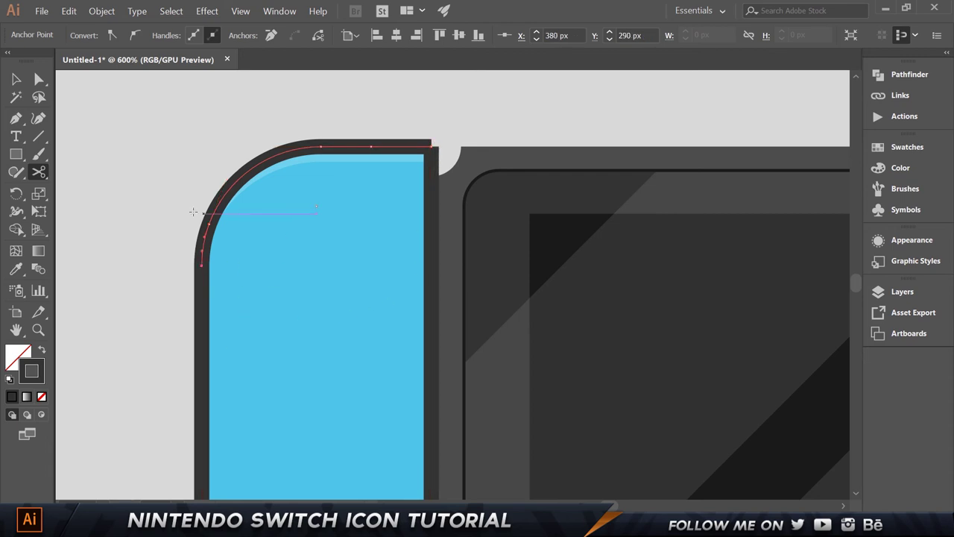
pyautogui.press('v')
pyautogui.click(160, 281)
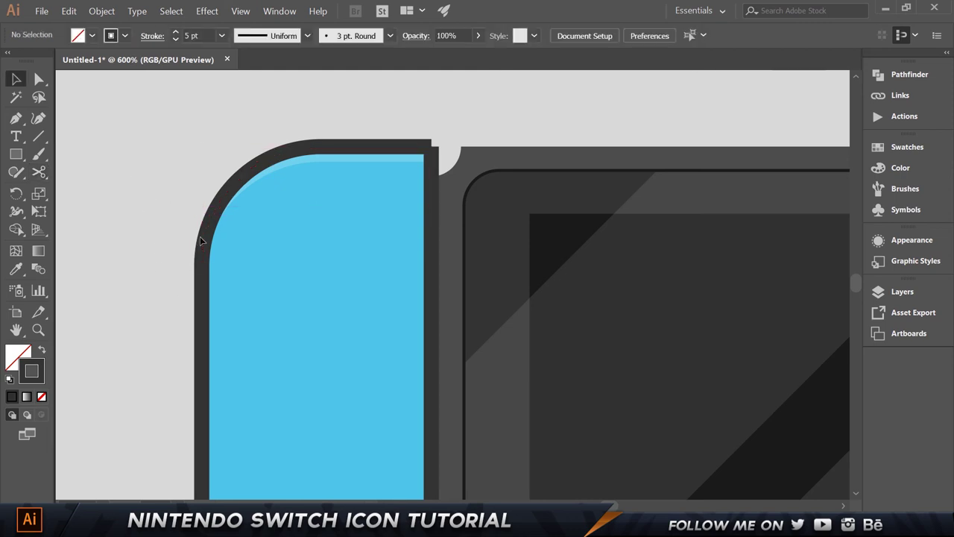
pyautogui.moveTo(162, 147); pyautogui.dragTo(379, 273)
pyautogui.press('c')
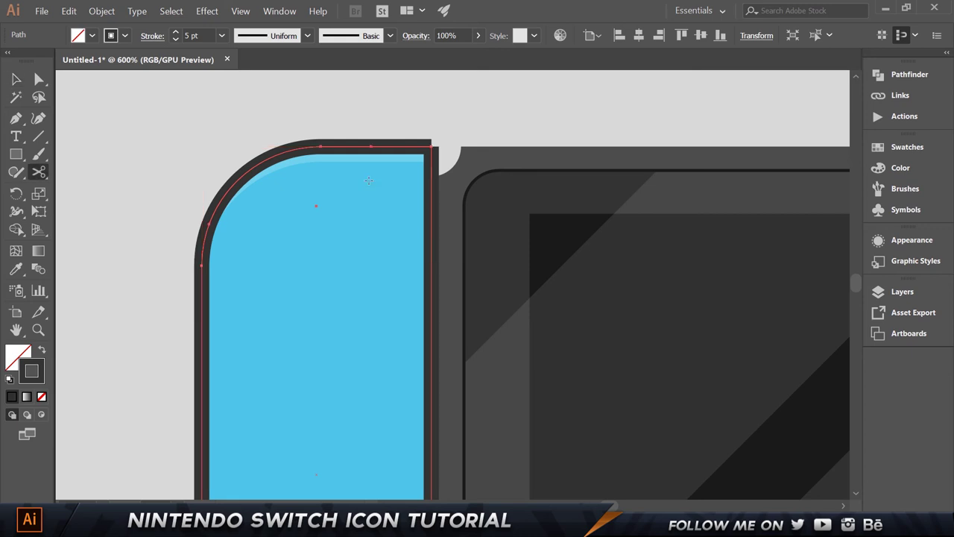
pyautogui.click(372, 146)
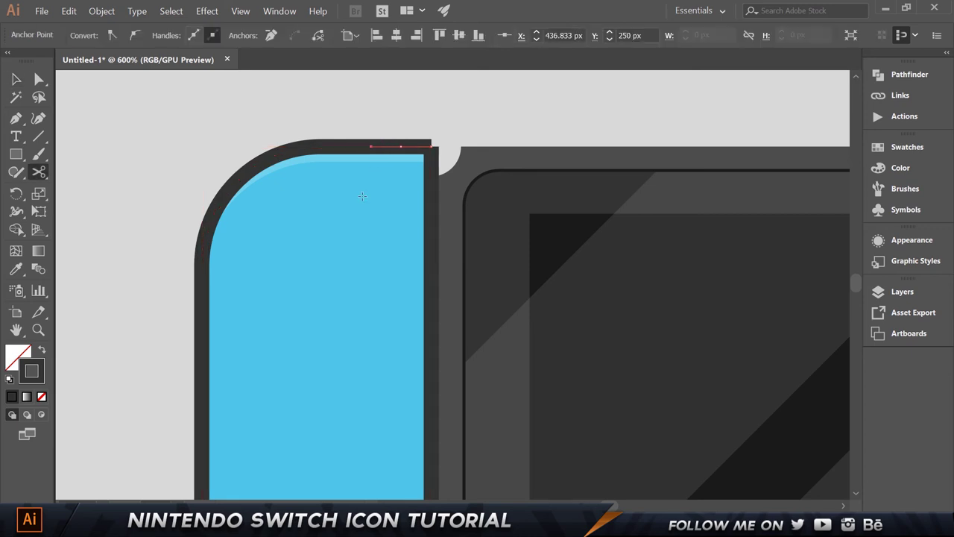
# Step: Delete the outline's short top segment near the upper-right corner and the piece running around the blue controller's sides and bottom
pyautogui.press('v')
pyautogui.click(411, 149)
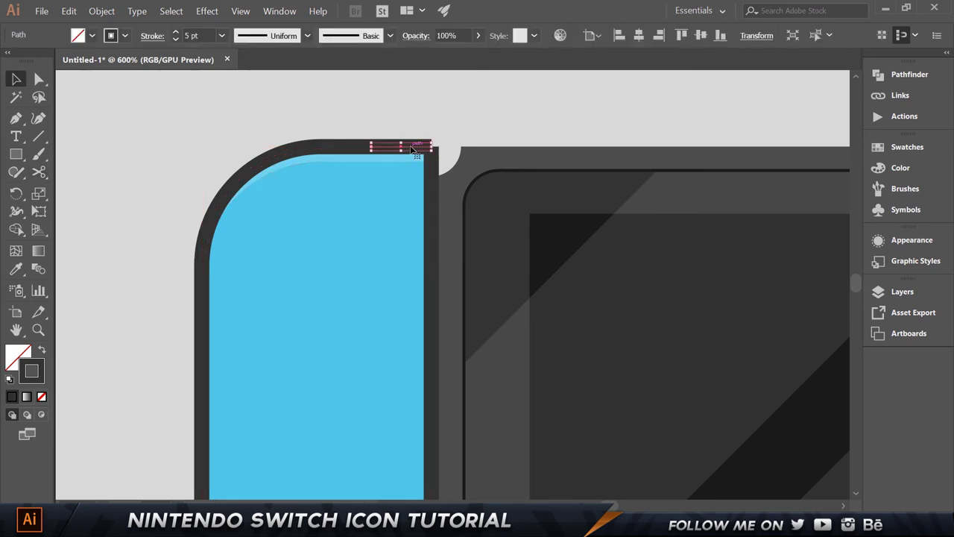
pyautogui.press('Delete')
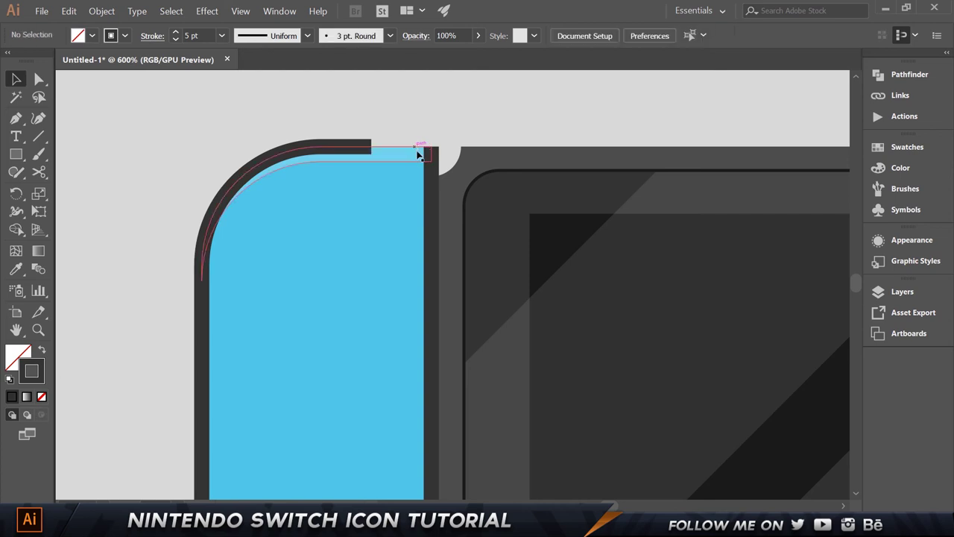
pyautogui.click(431, 173)
pyautogui.press('Delete')
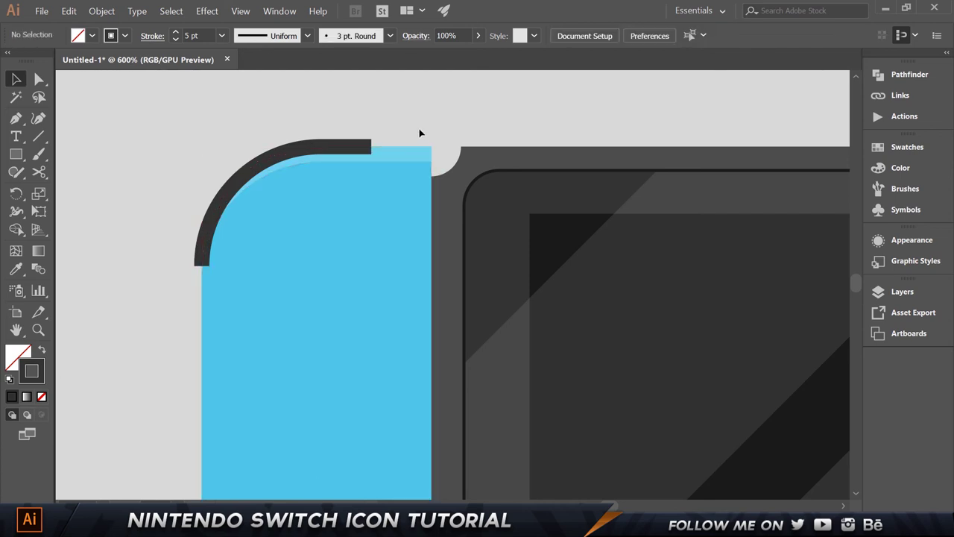
# Step: Cut the remaining outline at the added anchor on the blue controller's upper-left curve and delete the short piece below it
pyautogui.scroll(-1, 292, 158)
pyautogui.click(291, 153)
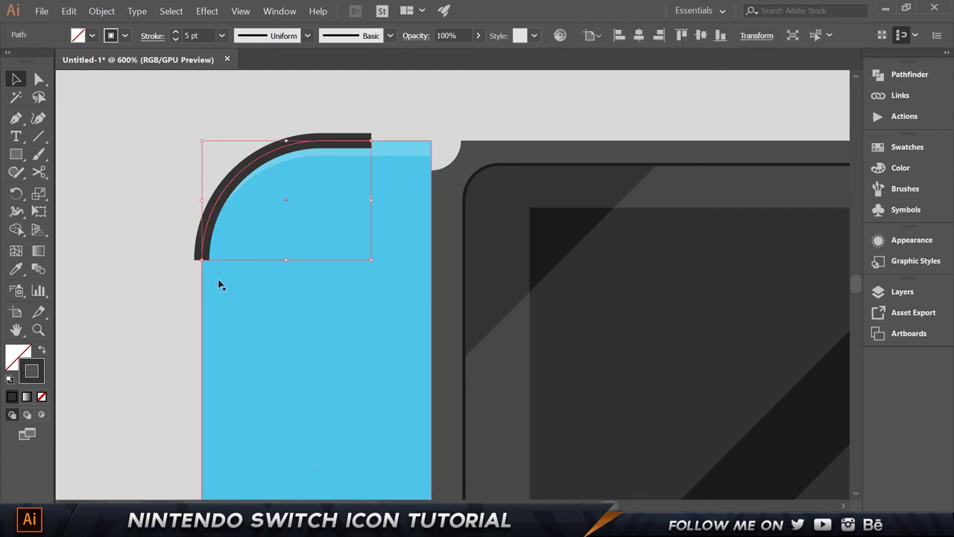
pyautogui.press('p')
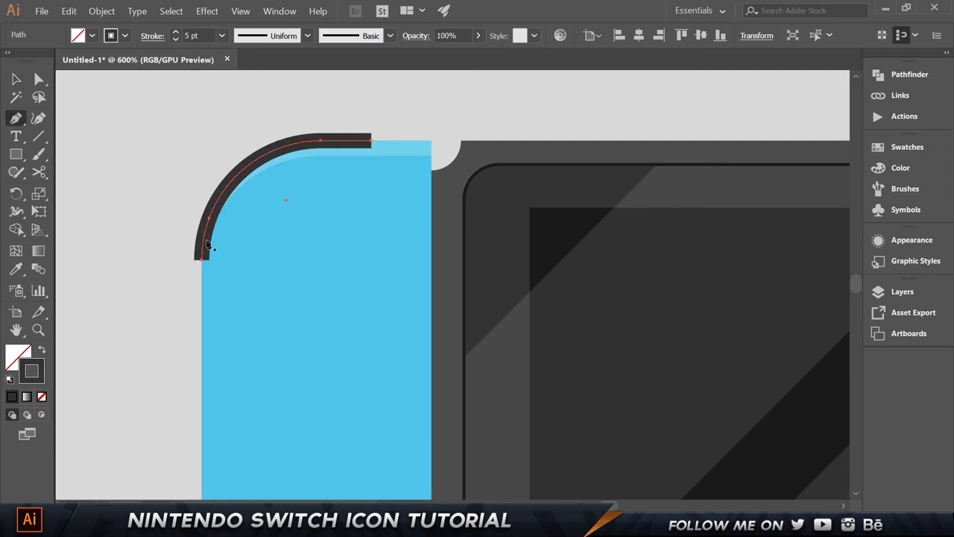
pyautogui.press('c')
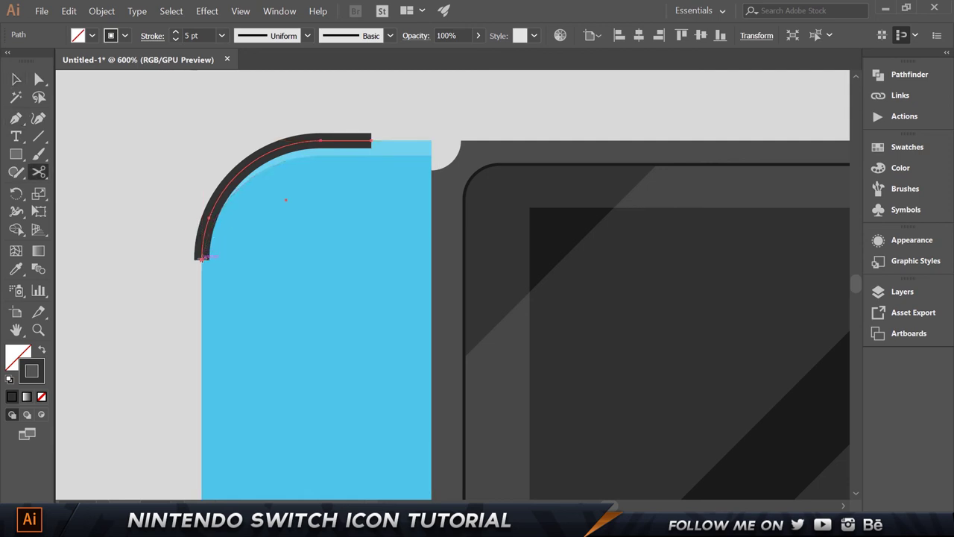
pyautogui.click(205, 231)
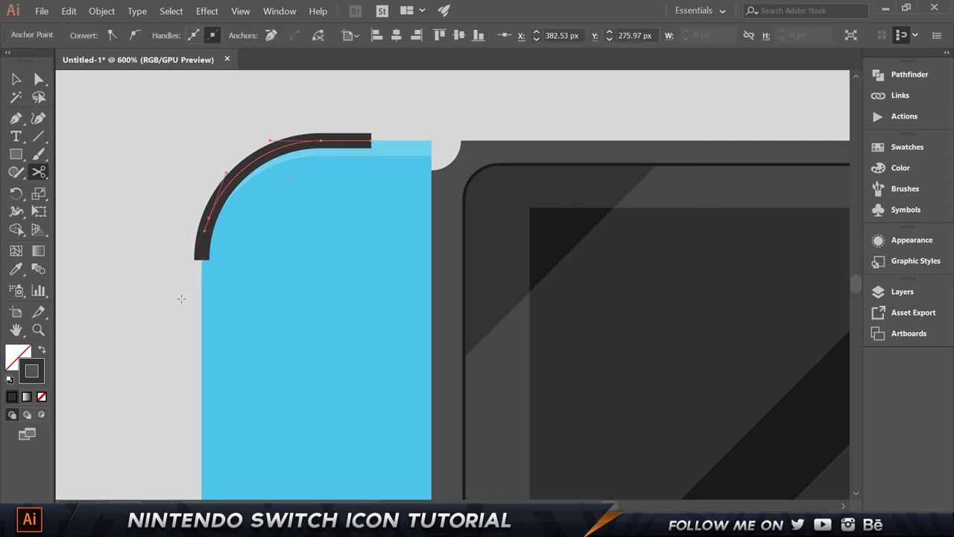
pyautogui.press('v')
pyautogui.click(110, 194)
pyautogui.click(207, 242)
pyautogui.press('Delete')
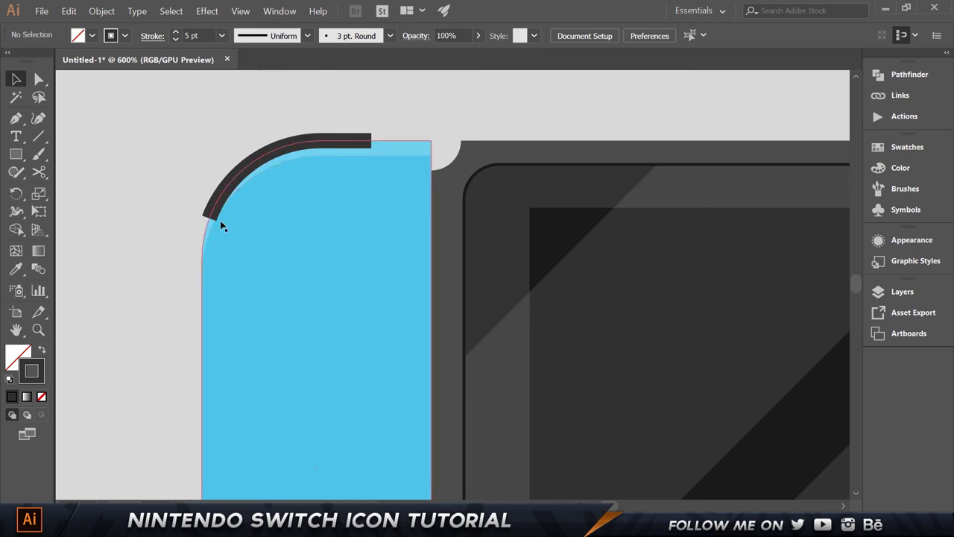
# Step: Give the blue controller's remaining corner outline a round stroke cap and deselect it
pyautogui.click(255, 160)
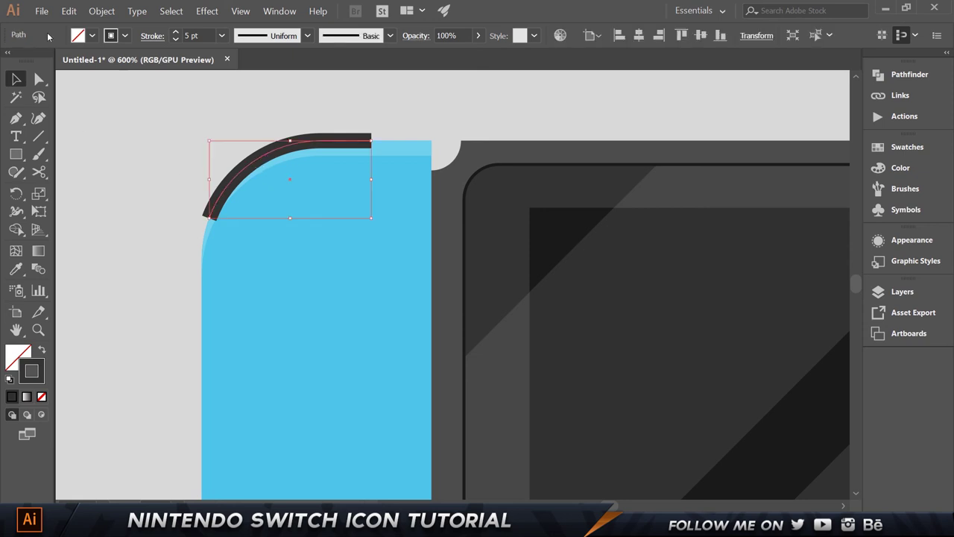
pyautogui.click(151, 37)
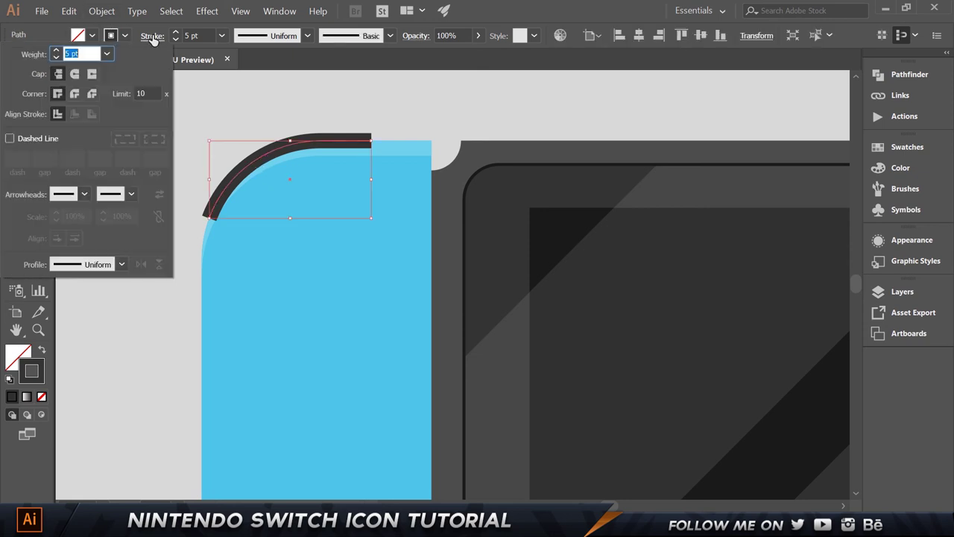
pyautogui.click(75, 73)
pyautogui.click(359, 117)
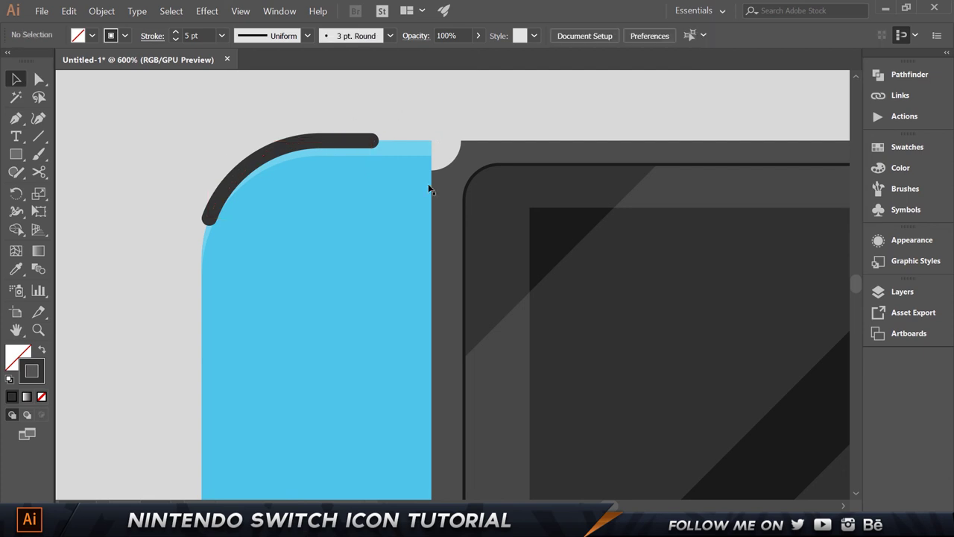
# Step: Create a copy of the blue controller's corner outline reflected across the vertical axis and deselect it
pyautogui.hotkey('ctrl', '0')
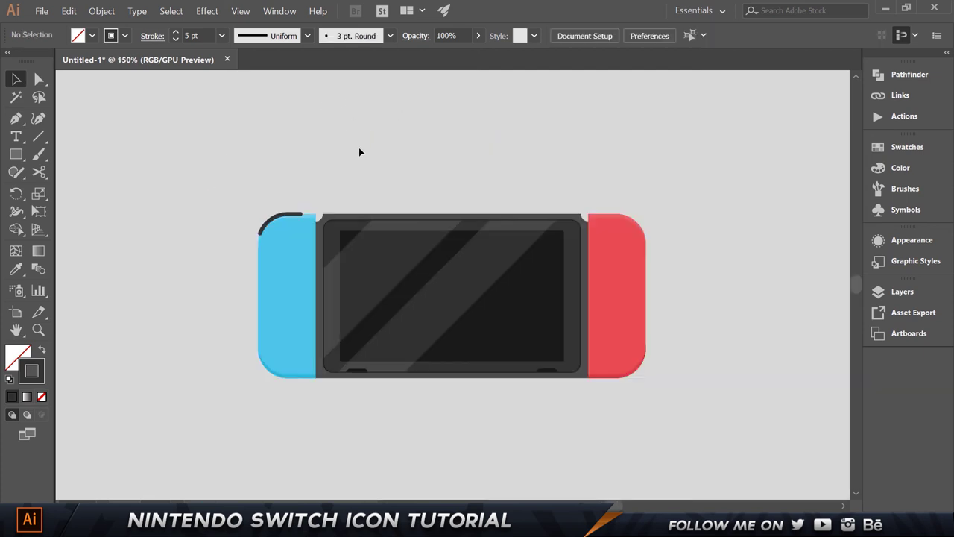
pyautogui.click(299, 215)
pyautogui.rightClick(296, 216)
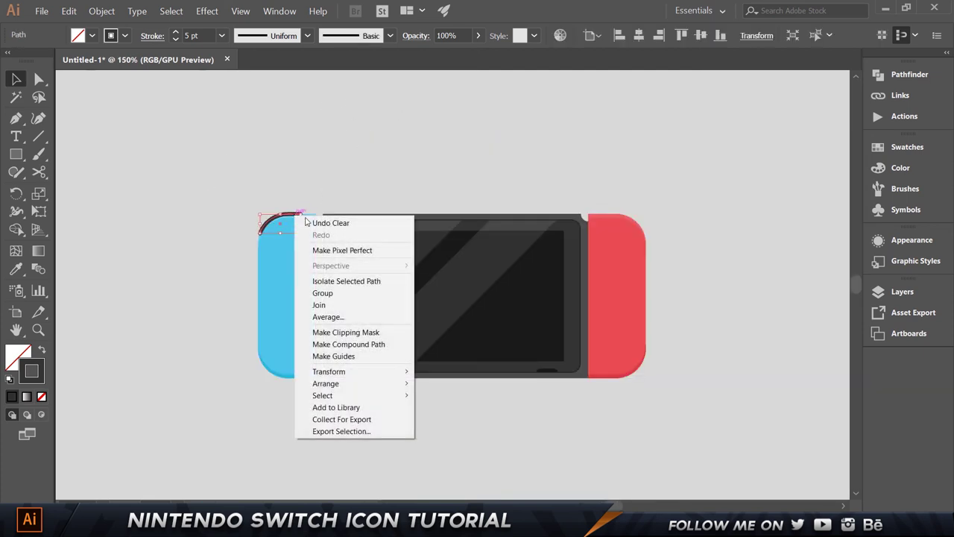
pyautogui.moveTo(339, 377)
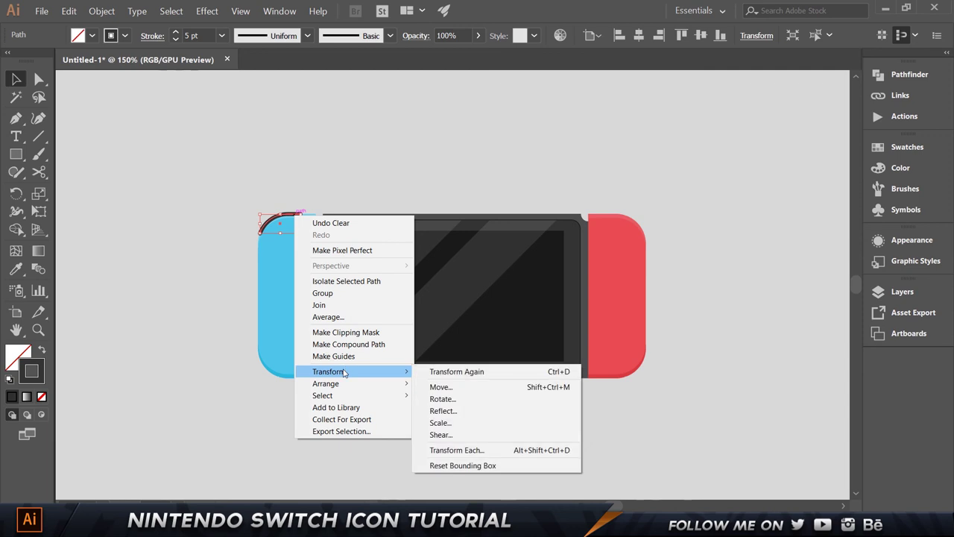
pyautogui.click(430, 412)
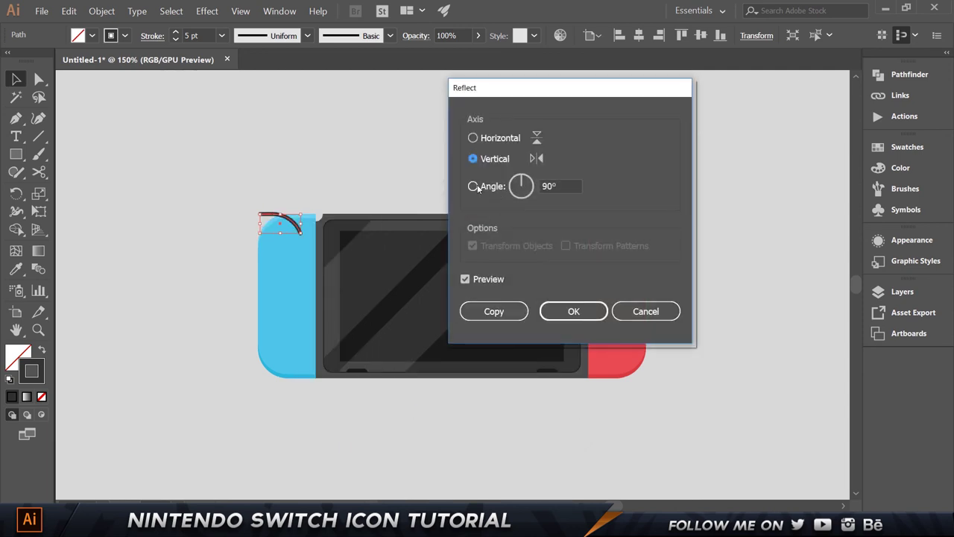
pyautogui.click(500, 311)
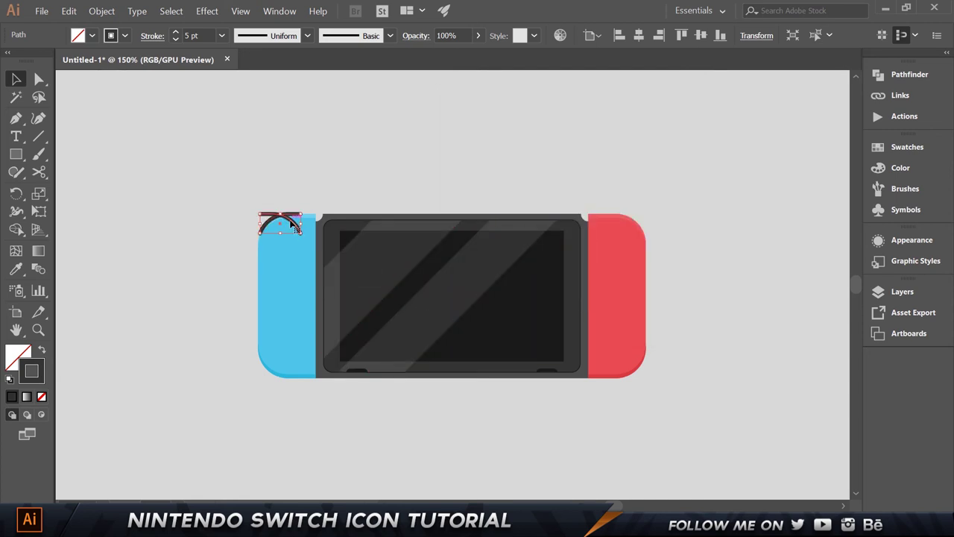
pyautogui.hotkey('ctrl', 'shift', 'a')
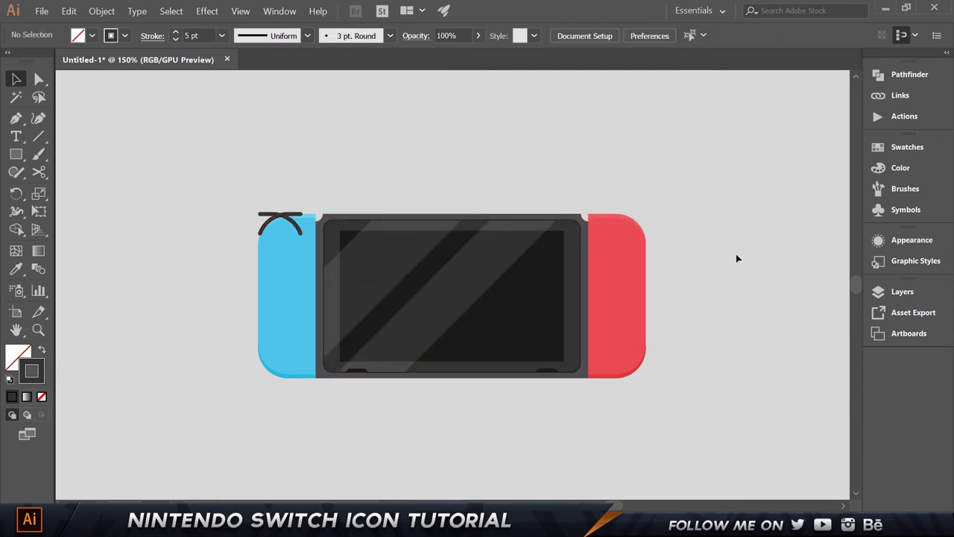
# Step: Move the reflected outline onto the red controller's upper-right corner, nudge it into alignment with the edge and deselect it
pyautogui.moveTo(257, 218); pyautogui.dragTo(614, 209)
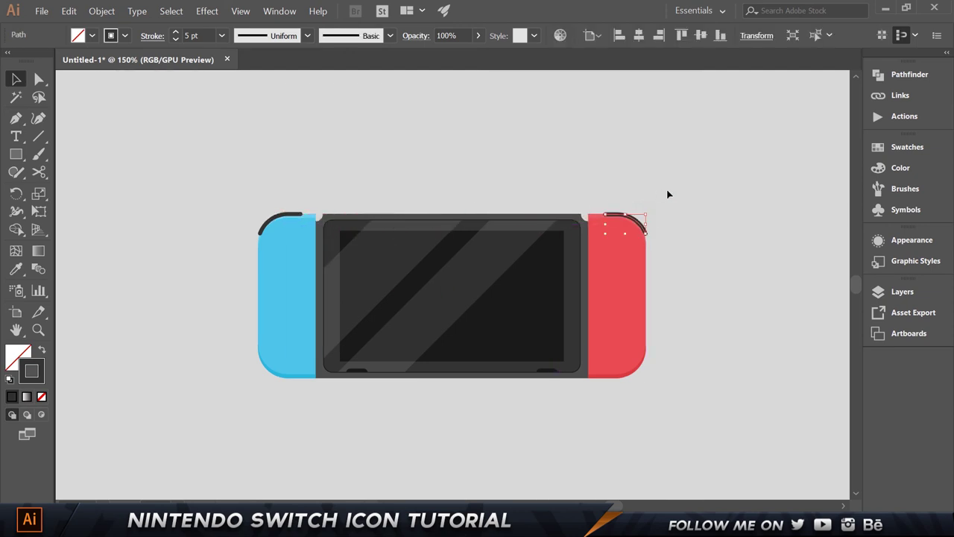
pyautogui.hotkey('ctrl', '+')
pyautogui.hotkey('ctrl', '+')
pyautogui.hotkey('ctrl', '+')
pyautogui.hotkey('ctrl', '+')
pyautogui.press('Left')
pyautogui.press('Left')
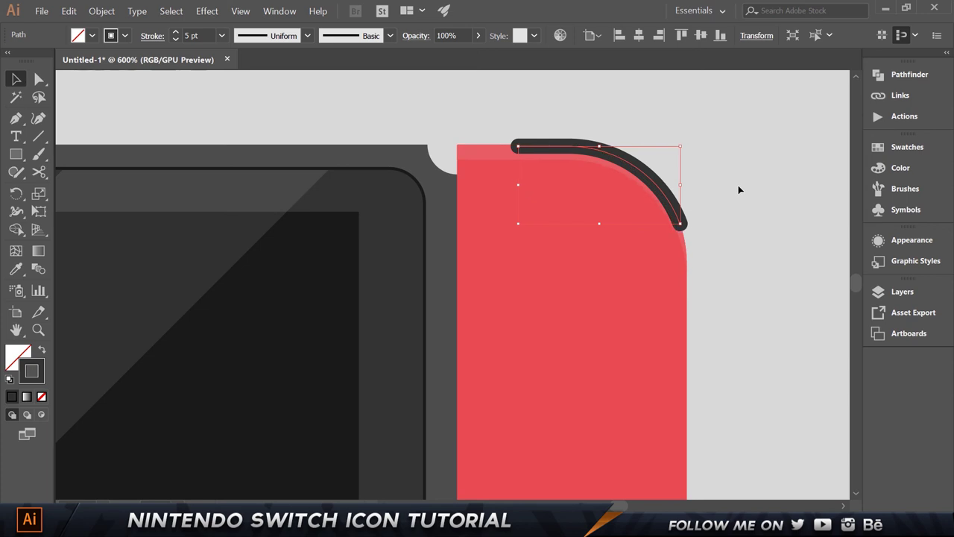
pyautogui.click(738, 186)
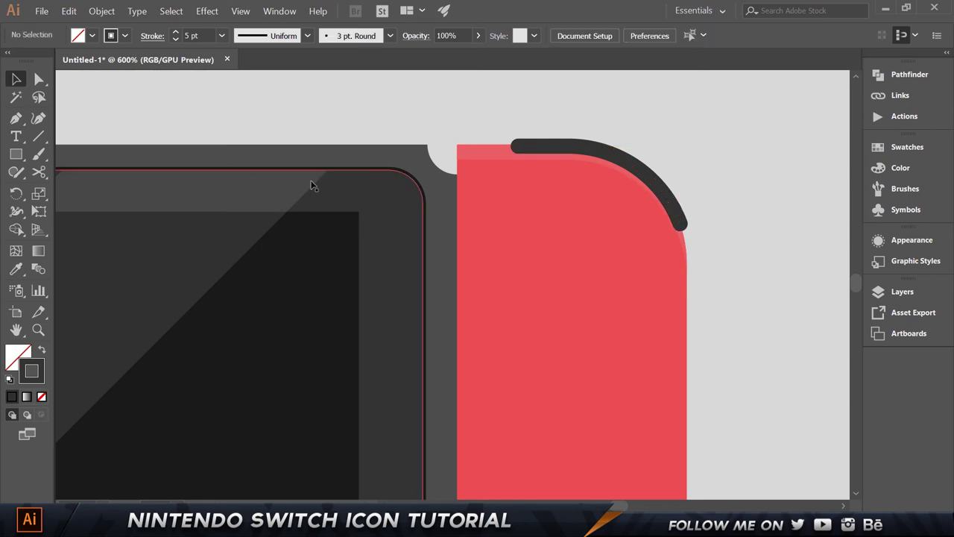
# Step: Send the corner outlines of both the red and blue controllers to the back, behind the console shapes, and deselect them
pyautogui.scroll(-1, 250, 183)
pyautogui.scroll(-2, 317, 215)
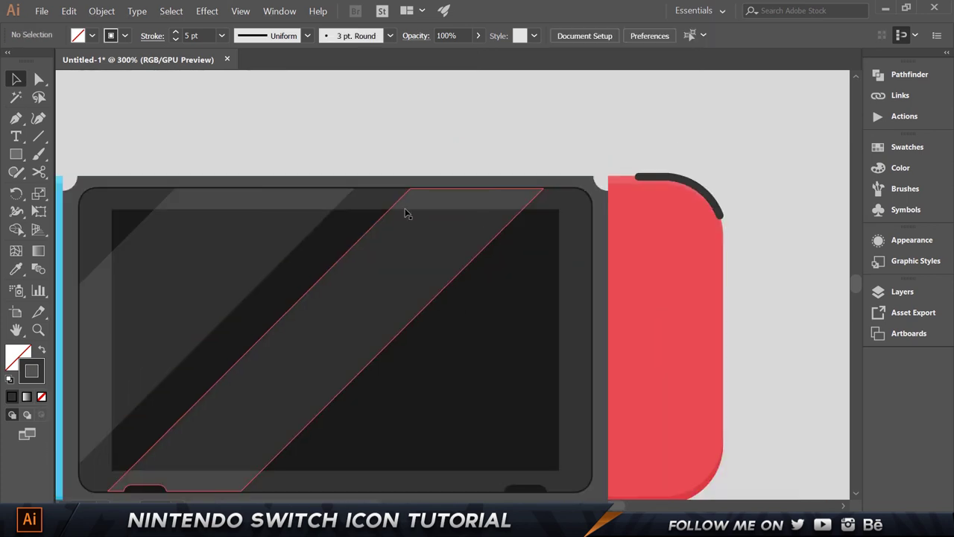
pyautogui.click(405, 214)
pyautogui.scroll(-1, 515, 198)
pyautogui.click(567, 226)
pyautogui.click(596, 191)
pyautogui.click(578, 219)
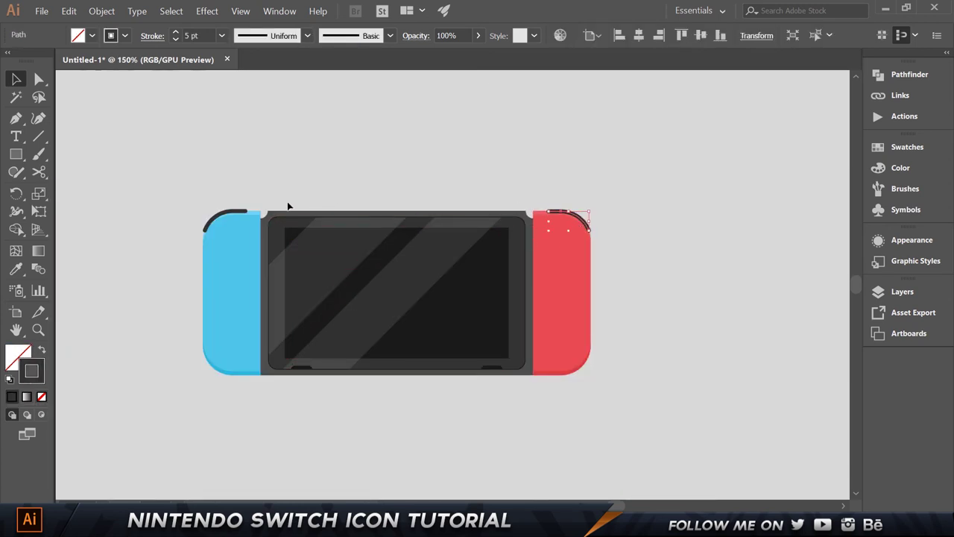
pyautogui.keyDown('shift'); pyautogui.click(242, 215); pyautogui.keyUp('shift')
pyautogui.rightClick(233, 212)
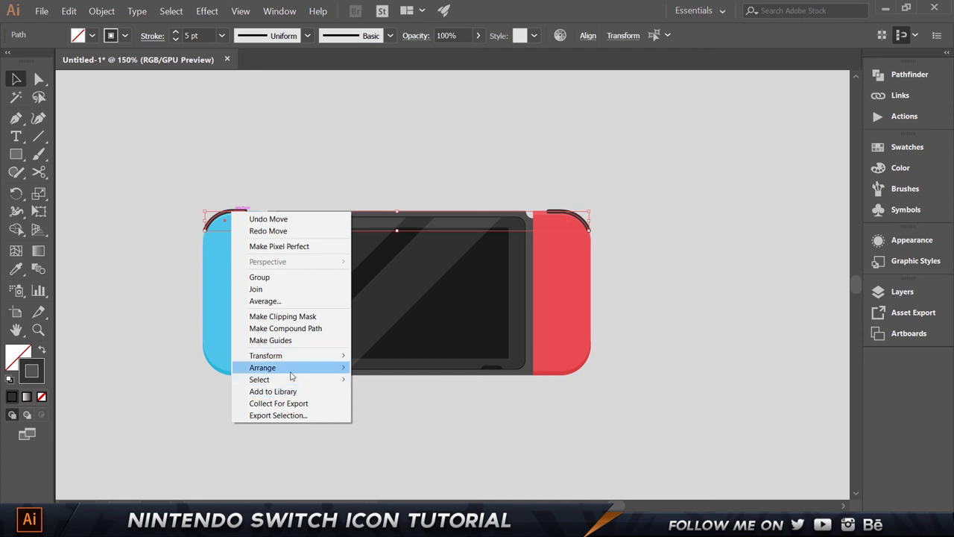
pyautogui.moveTo(313, 368)
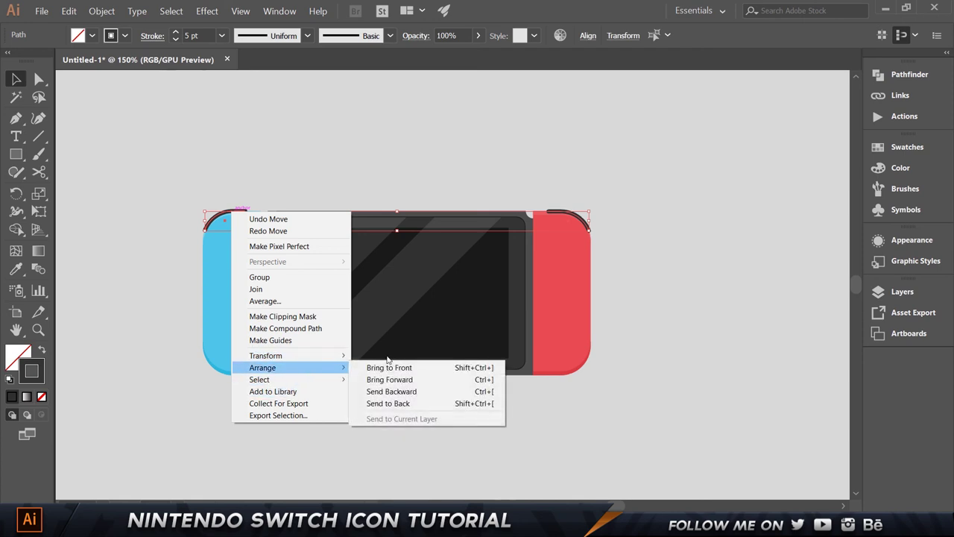
pyautogui.click(409, 403)
pyautogui.click(410, 420)
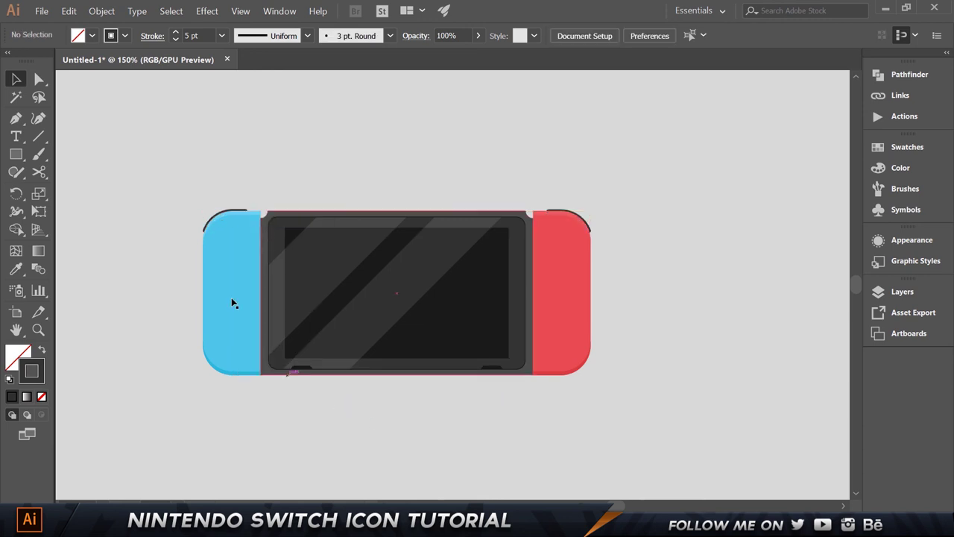
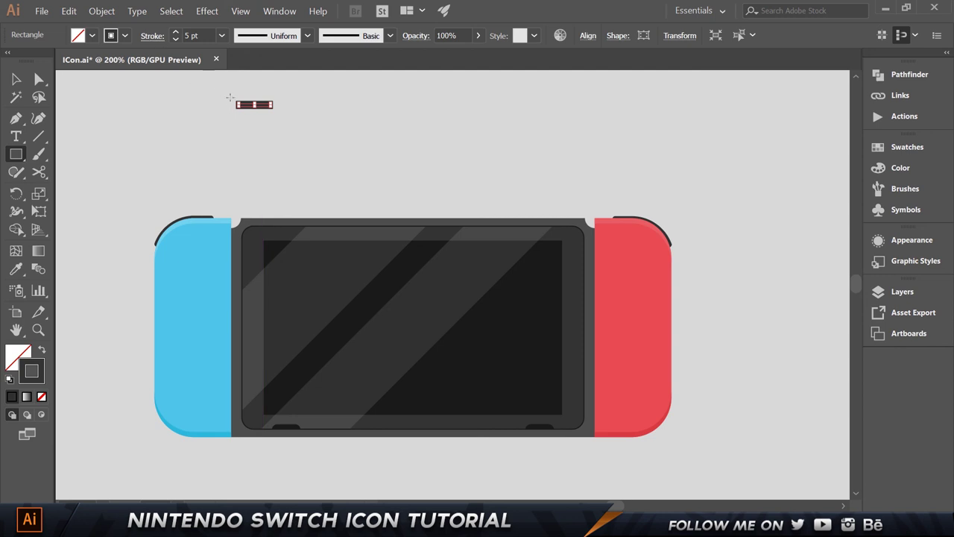
# Step: Move the small dark rectangle to a clear spot on the canvas above the console
pyautogui.press('v')
pyautogui.moveTo(277, 117); pyautogui.dragTo(336, 136)
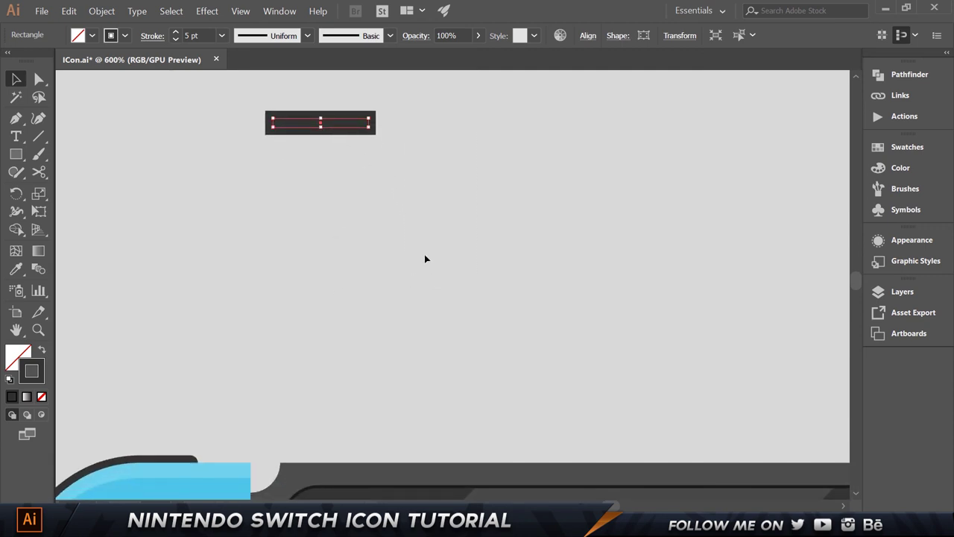
pyautogui.click(427, 273)
pyautogui.click(335, 123)
pyautogui.moveTo(343, 125); pyautogui.dragTo(421, 299)
# Step: Swap the small rectangle's fill and stroke so it has a 333333 fill and no stroke, keeping the fill active
pyautogui.click(42, 350)
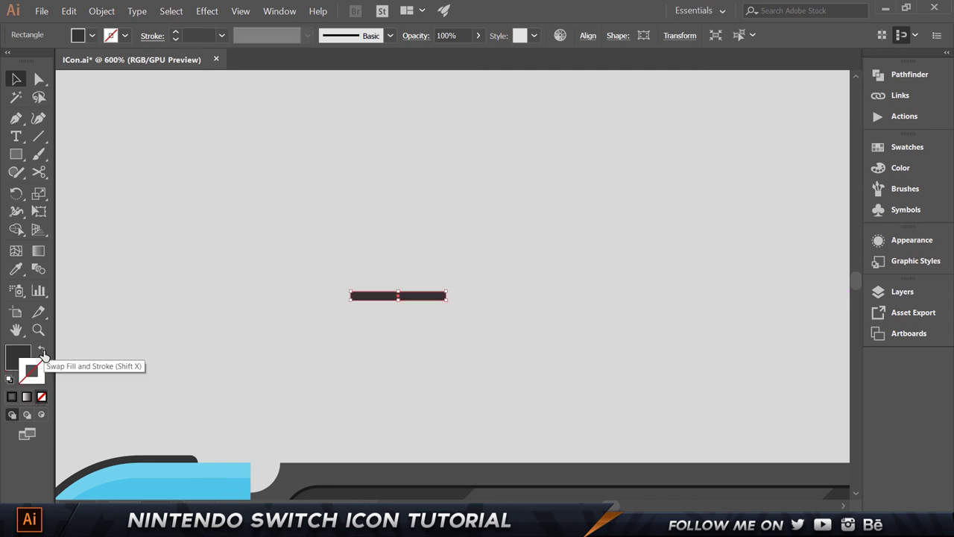
pyautogui.click(14, 357)
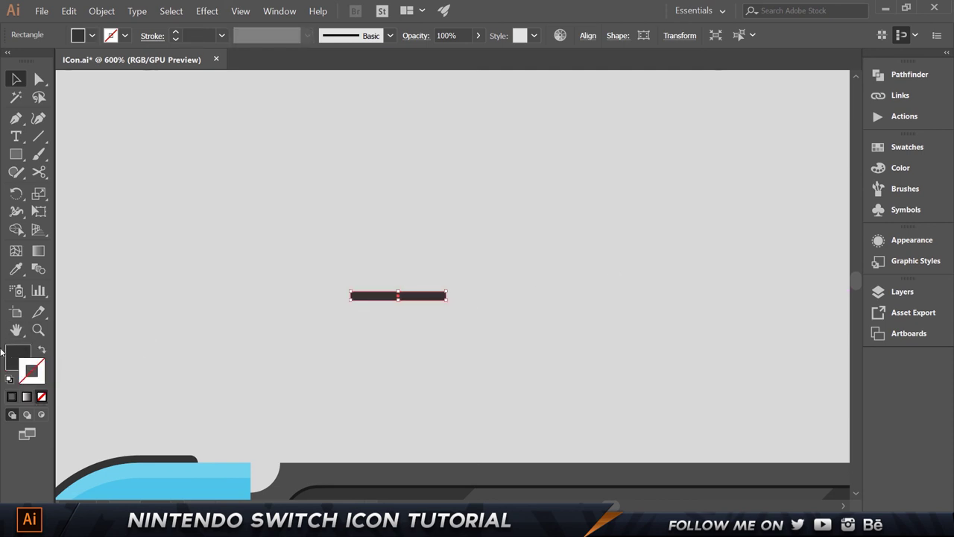
pyautogui.click(29, 361)
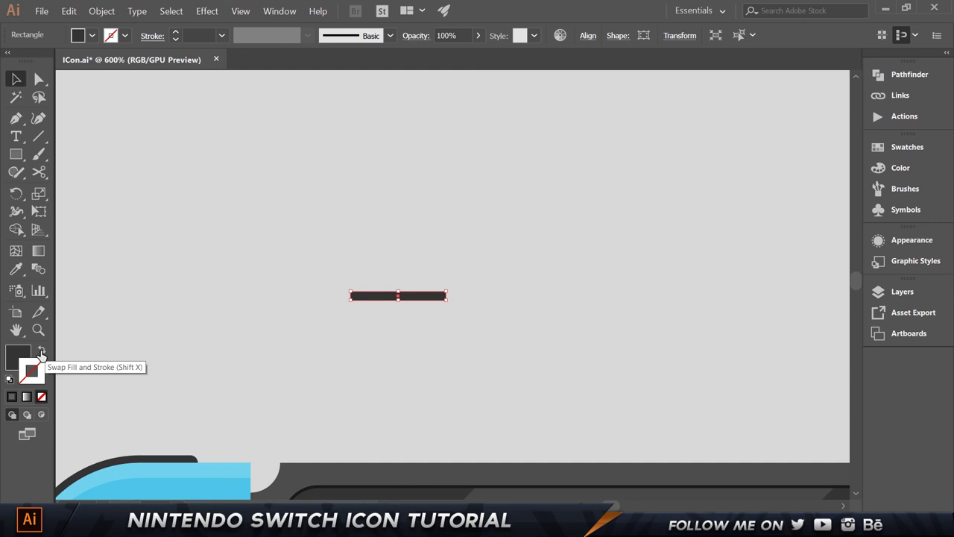
pyautogui.click(16, 356)
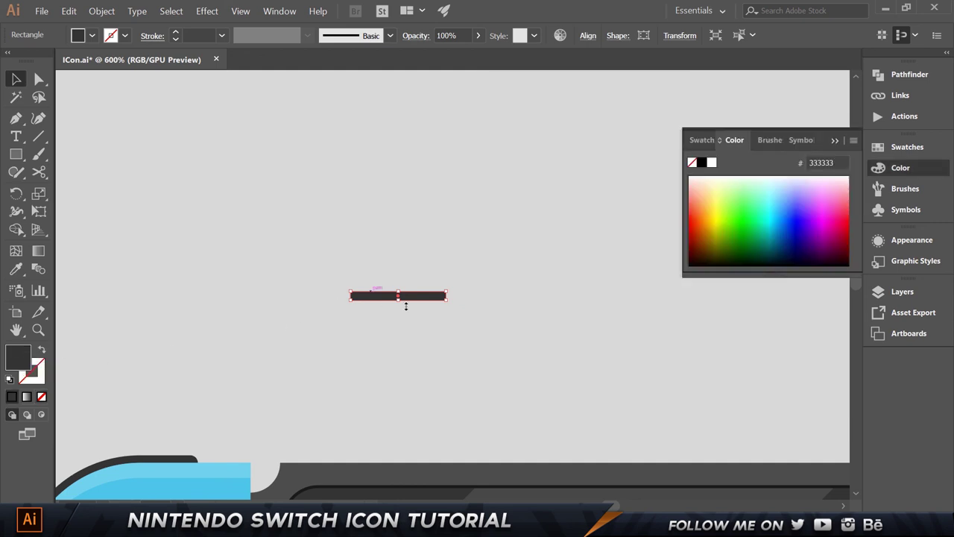
# Step: Set the small rectangle's fill to 1a1a1a and deselect it
pyautogui.click(836, 141)
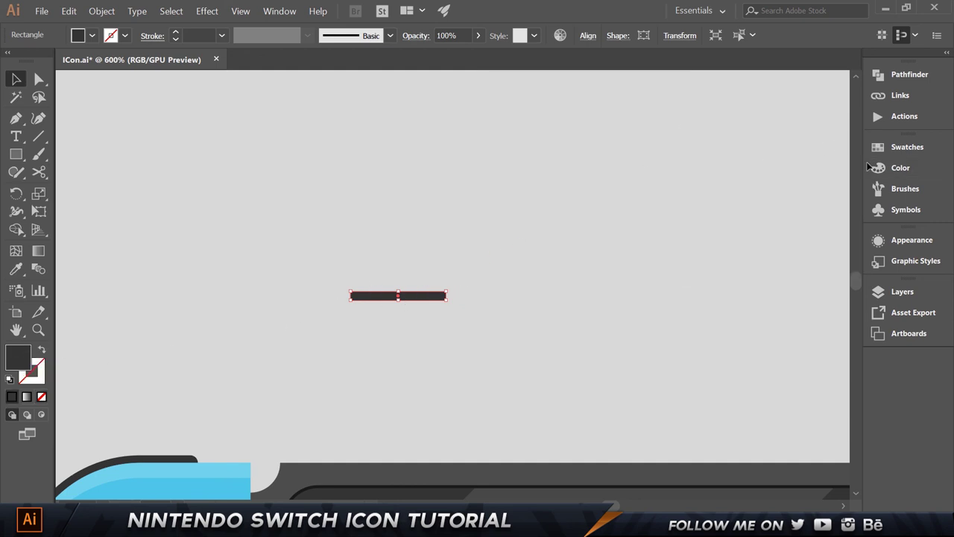
pyautogui.doubleClick(19, 357)
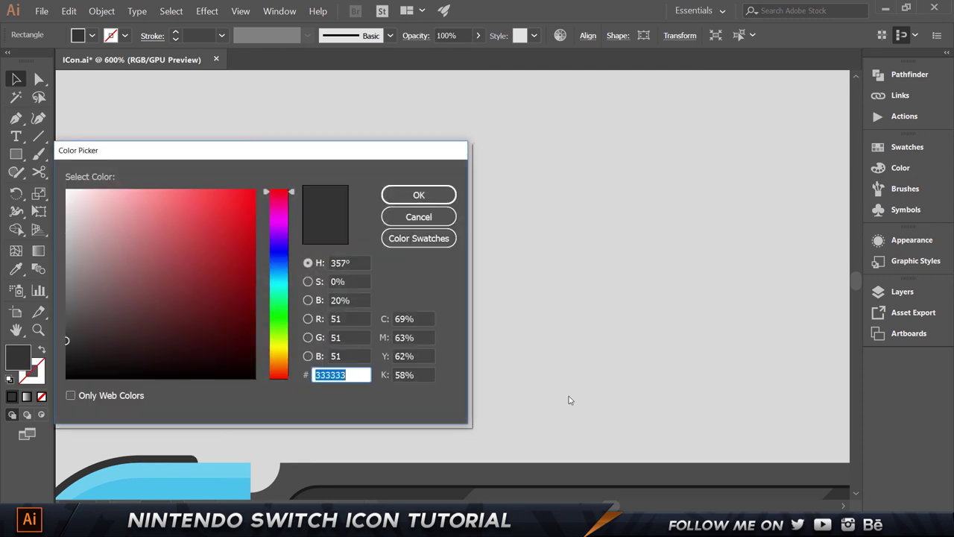
pyautogui.write('00001a')
pyautogui.press('Tab')
pyautogui.write('1')
pyautogui.click(362, 374)
pyautogui.moveTo(361, 374); pyautogui.dragTo(304, 382)
pyautogui.write('1a1a1a')
pyautogui.click(440, 195)
pyautogui.click(483, 264)
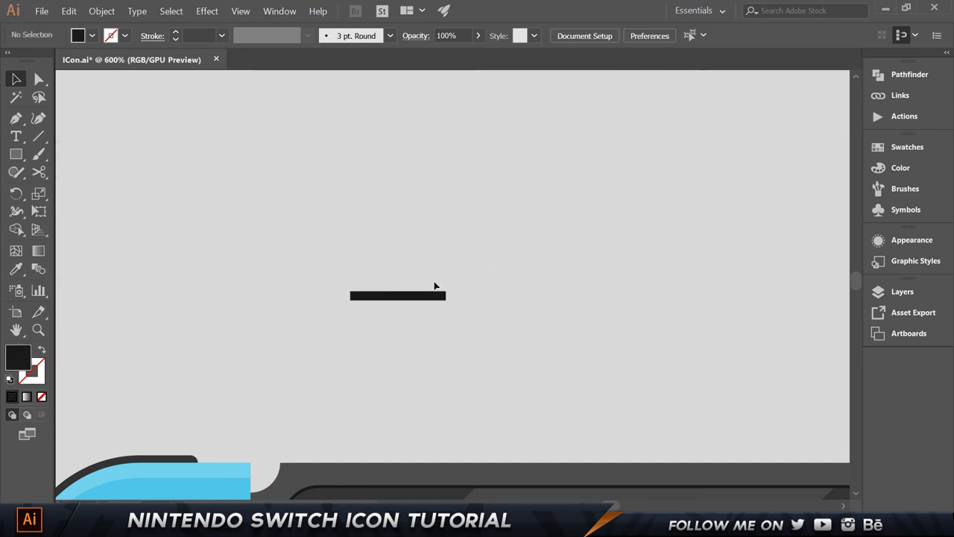
# Step: Duplicate the 1a1a1a rectangle in place in front and fill the copy with 666666
pyautogui.scroll(4, 409, 303)
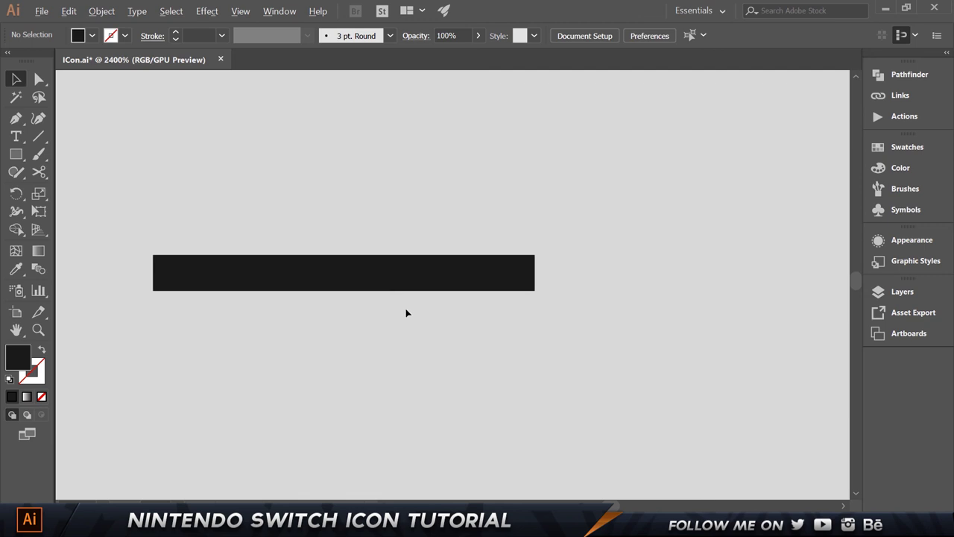
pyautogui.click(445, 272)
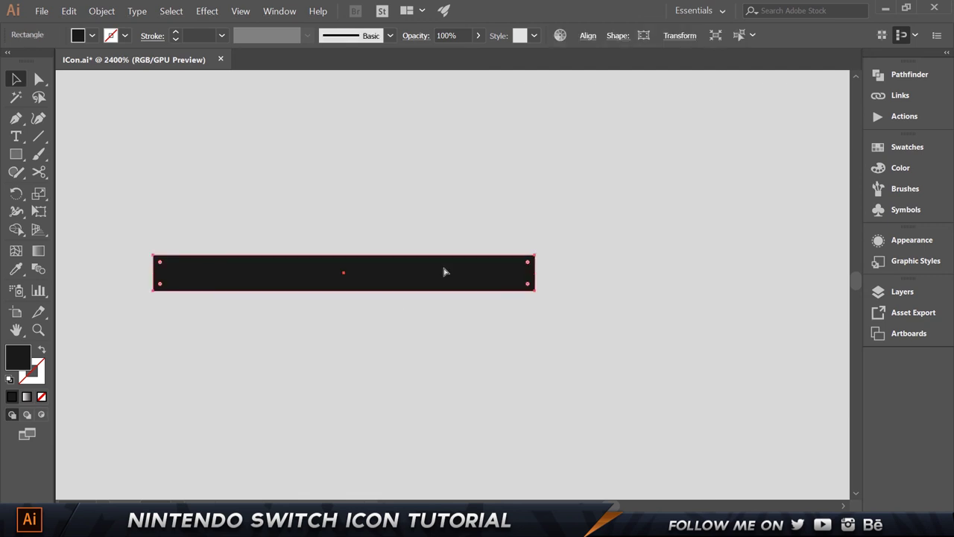
pyautogui.doubleClick(19, 357)
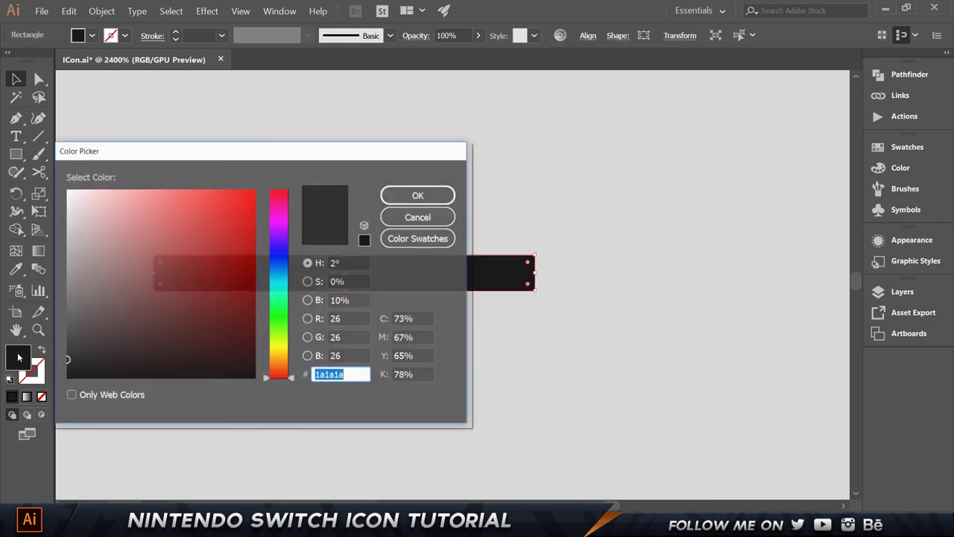
pyautogui.write('66')
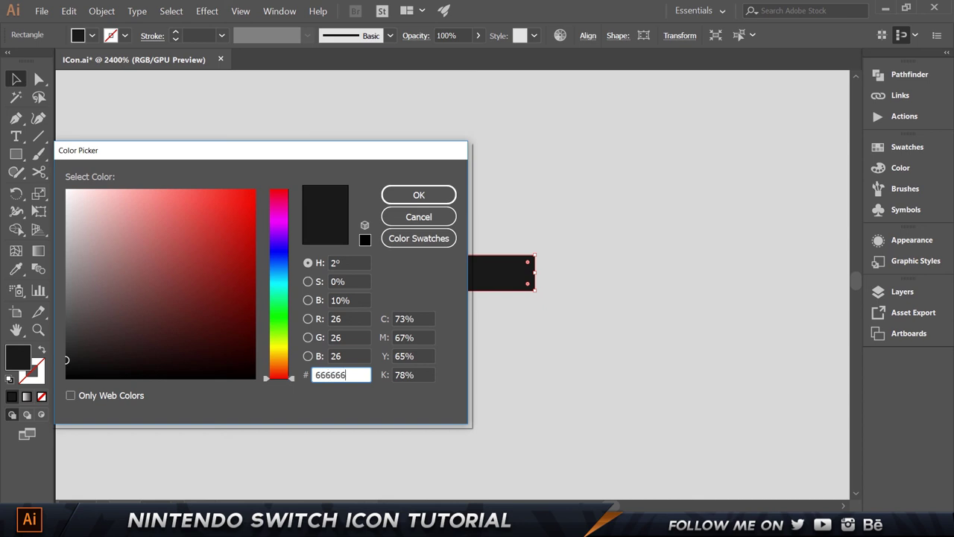
pyautogui.write('6666')
pyautogui.press('Return')
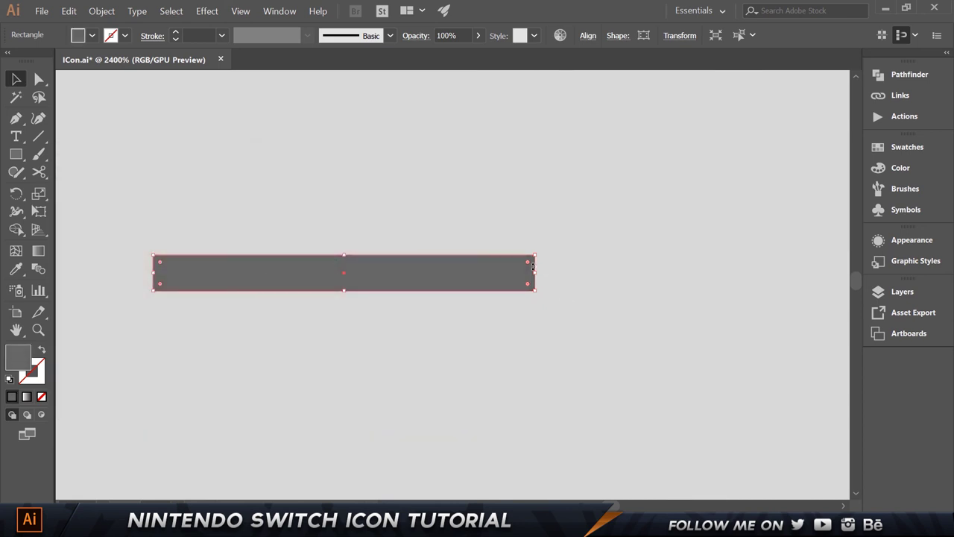
# Step: Narrow the gray copy to a small square near the dark bar's left end and duplicate it near the right end
pyautogui.moveTo(538, 272); pyautogui.dragTo(405, 284)
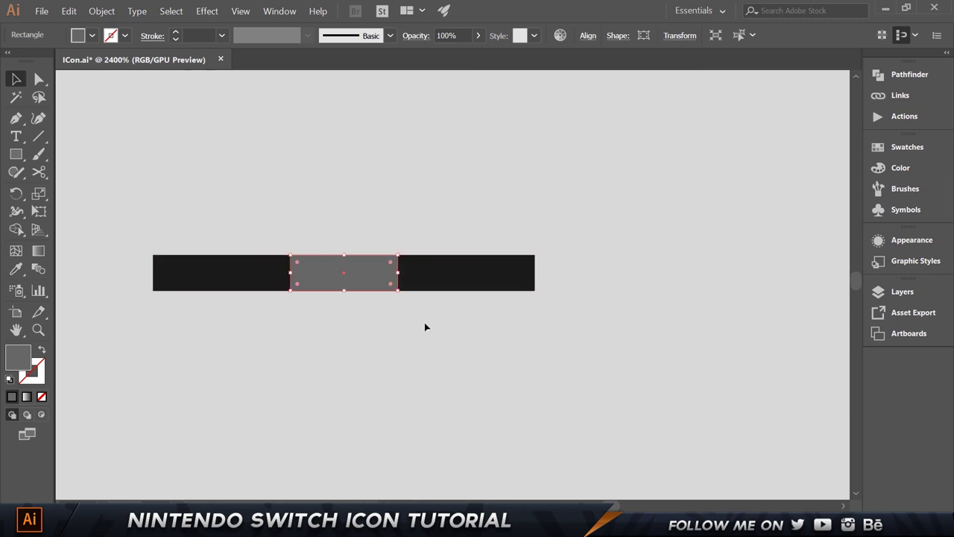
pyautogui.hotkey('ctrl', 'z')
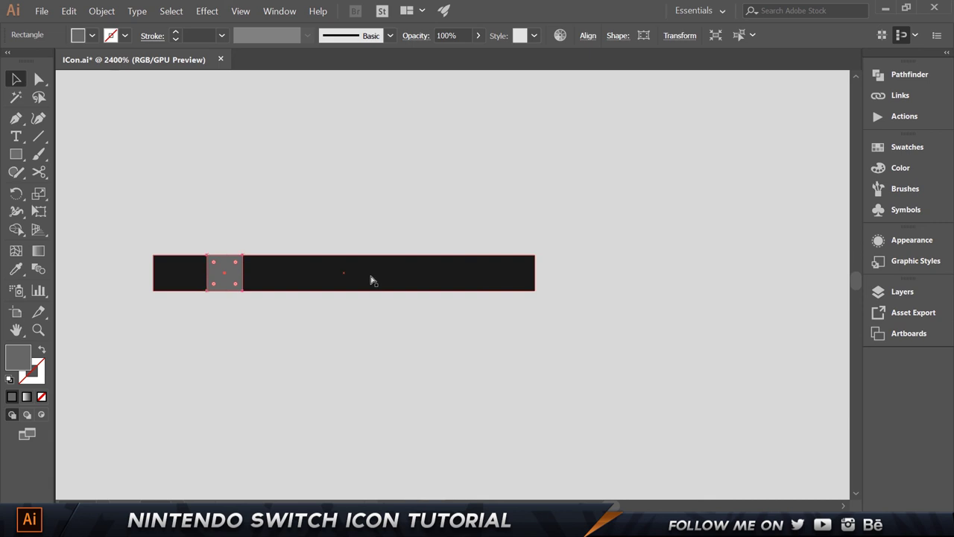
pyautogui.hotkey('alt', 'shift', 'Right')
pyautogui.hotkey('shift', 'Right')
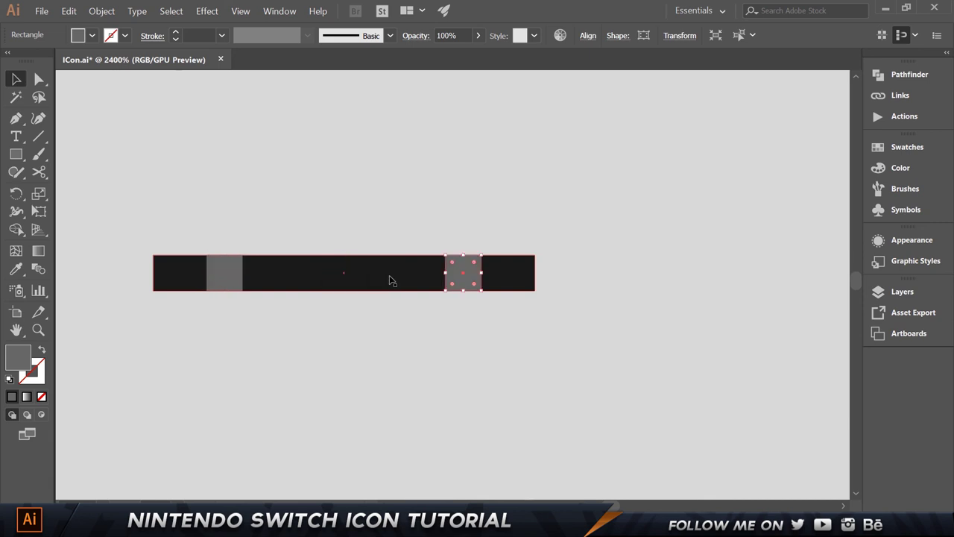
pyautogui.click(464, 212)
# Step: Group the dark bar with its two gray squares
pyautogui.moveTo(568, 356); pyautogui.dragTo(166, 254)
pyautogui.rightClick(274, 280)
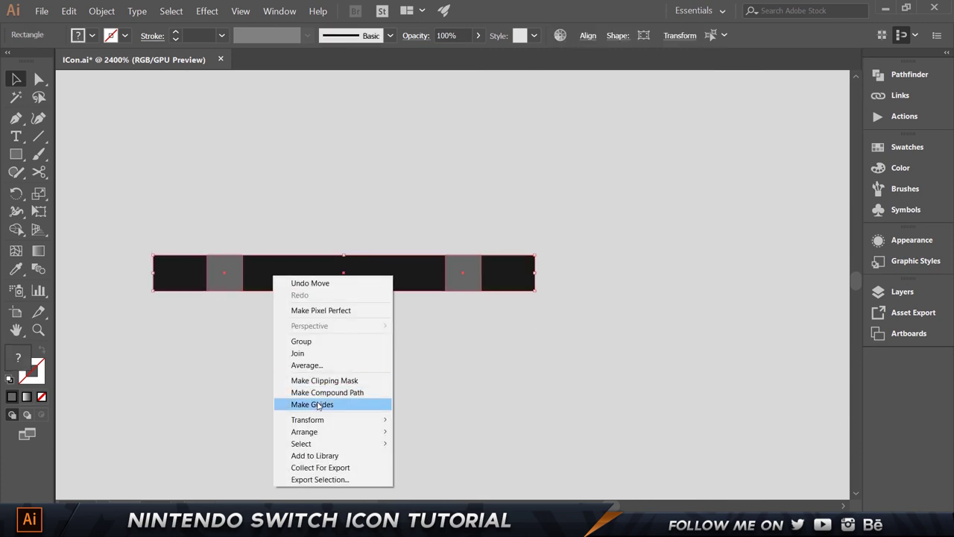
pyautogui.click(302, 341)
# Step: Move the grouped button strip straight down until it slightly overlaps the console's top edge, and deselect it
pyautogui.scroll(-3, 338, 311)
pyautogui.scroll(-1, 338, 311)
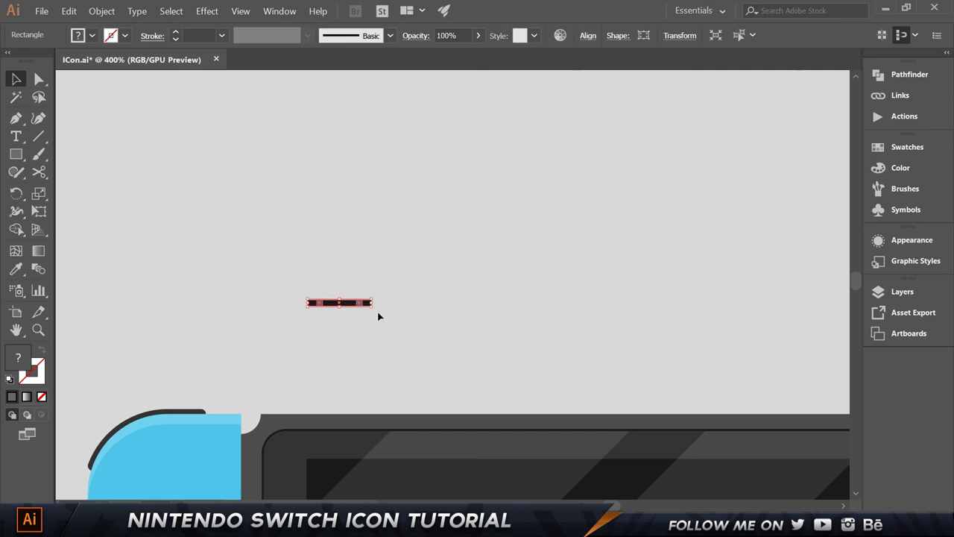
pyautogui.press('Down')
pyautogui.press('Down')
pyautogui.press('Down')
pyautogui.press('Down')
pyautogui.press('Down')
pyautogui.press('Down')
pyautogui.press('Down')
pyautogui.press('Down')
pyautogui.press('Down')
pyautogui.press('Down')
pyautogui.press('Down')
pyautogui.press('Down')
pyautogui.press('Down')
pyautogui.press('Down')
pyautogui.press('Down')
pyautogui.press('Down')
pyautogui.press('Down')
pyautogui.press('Down')
pyautogui.press('Down')
pyautogui.press('Down')
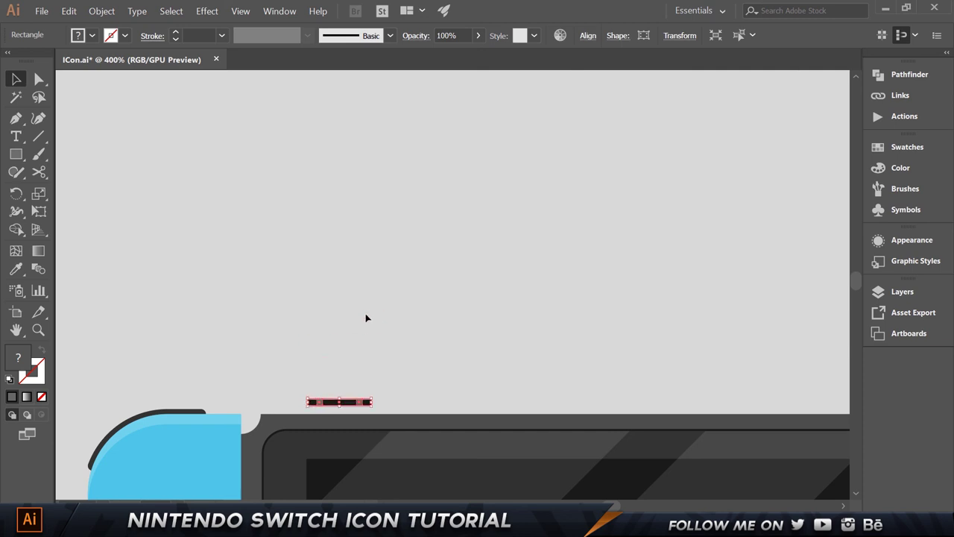
pyautogui.press('Down')
pyautogui.click(374, 319)
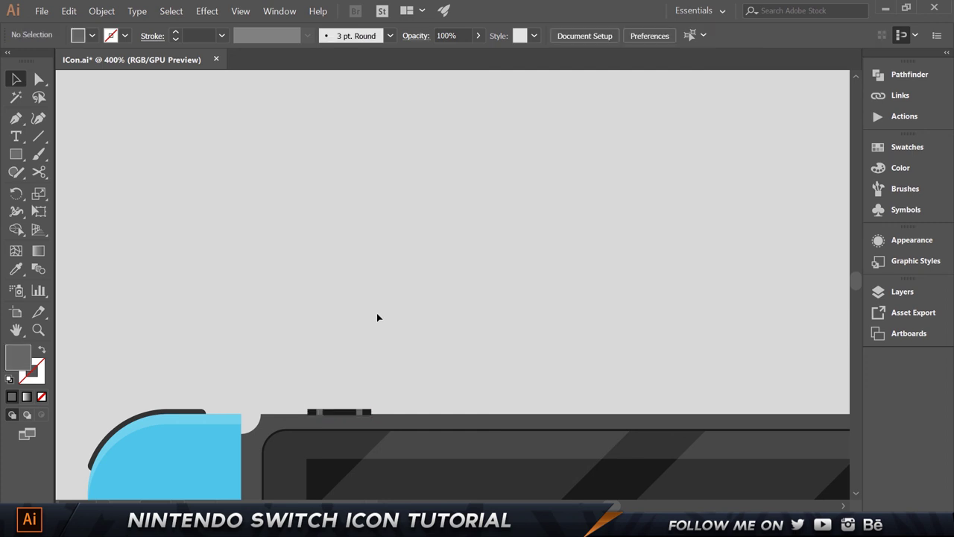
# Step: Send the button strip behind the console body, shift it right along the top edge and deselect it
pyautogui.scroll(3, 337, 427)
pyautogui.click(340, 386)
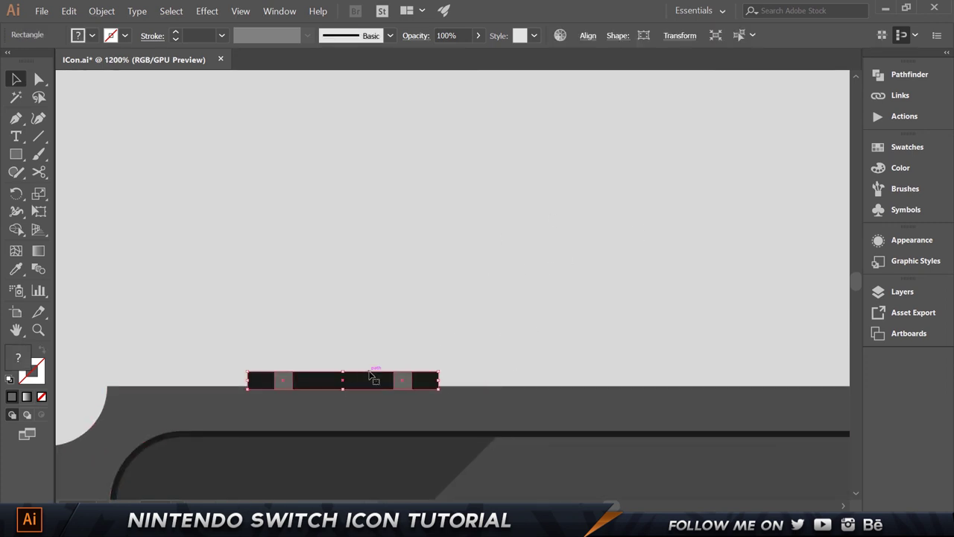
pyautogui.hotkey('ctrl', 'shift', 'g')
pyautogui.hotkey('ctrl', 'g')
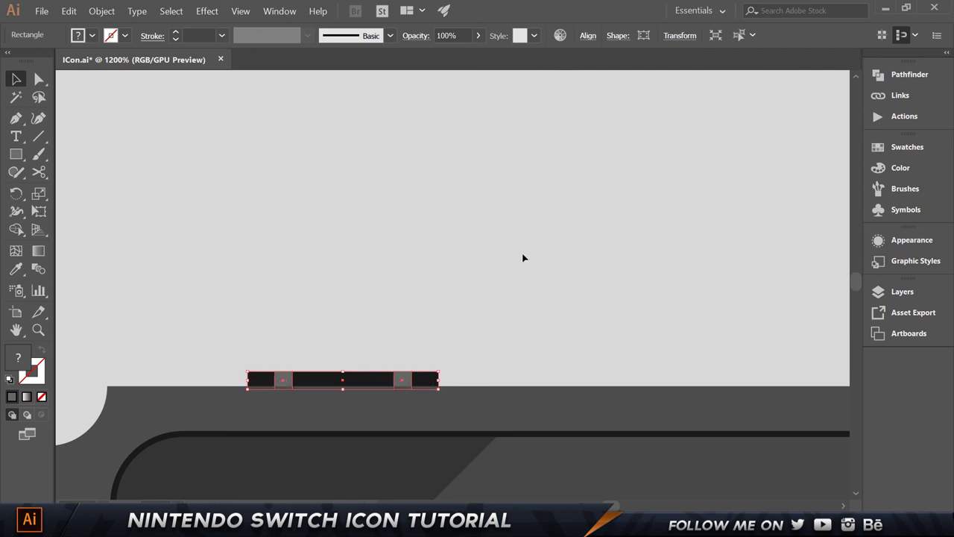
pyautogui.press('Right')
pyautogui.press('Right')
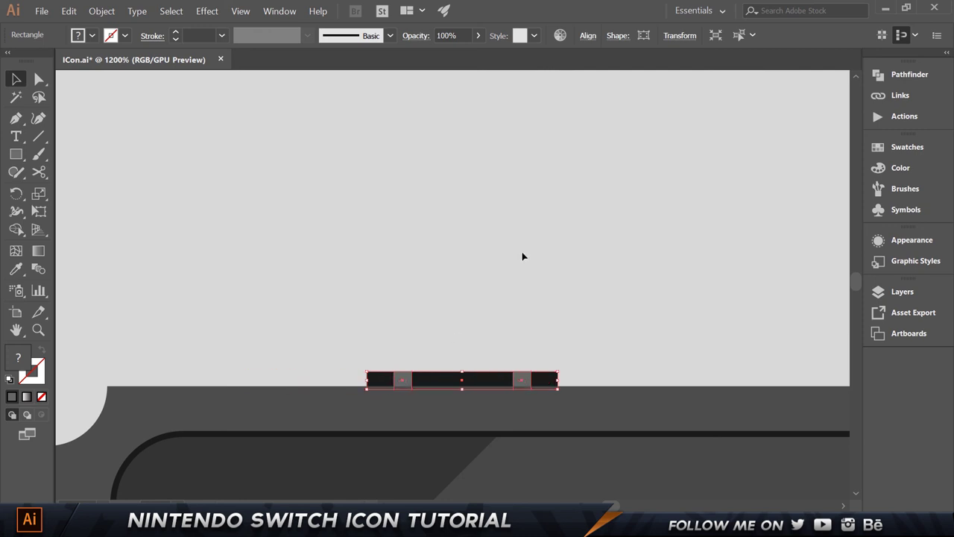
pyautogui.click(523, 257)
pyautogui.hotkey('ctrl', '-')
pyautogui.hotkey('ctrl', '-')
pyautogui.hotkey('ctrl', '0')
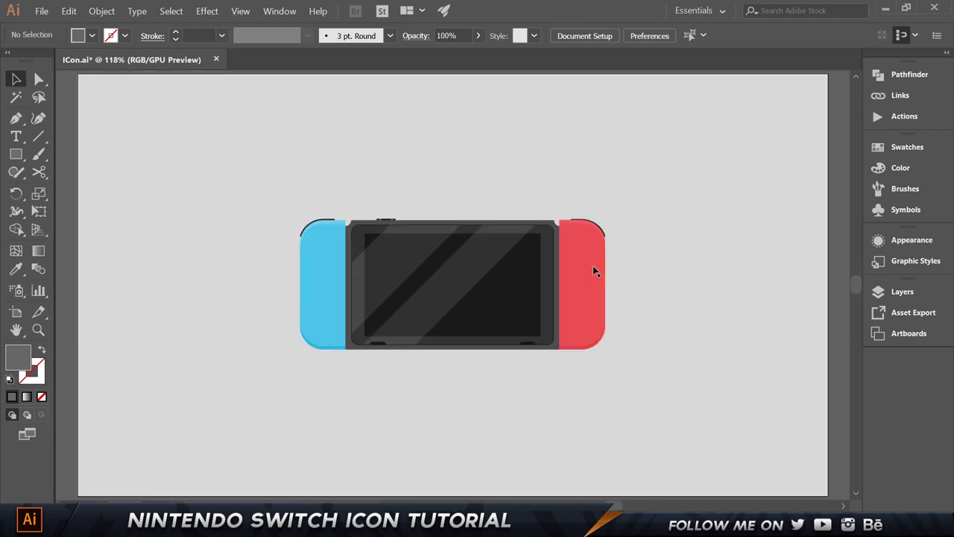